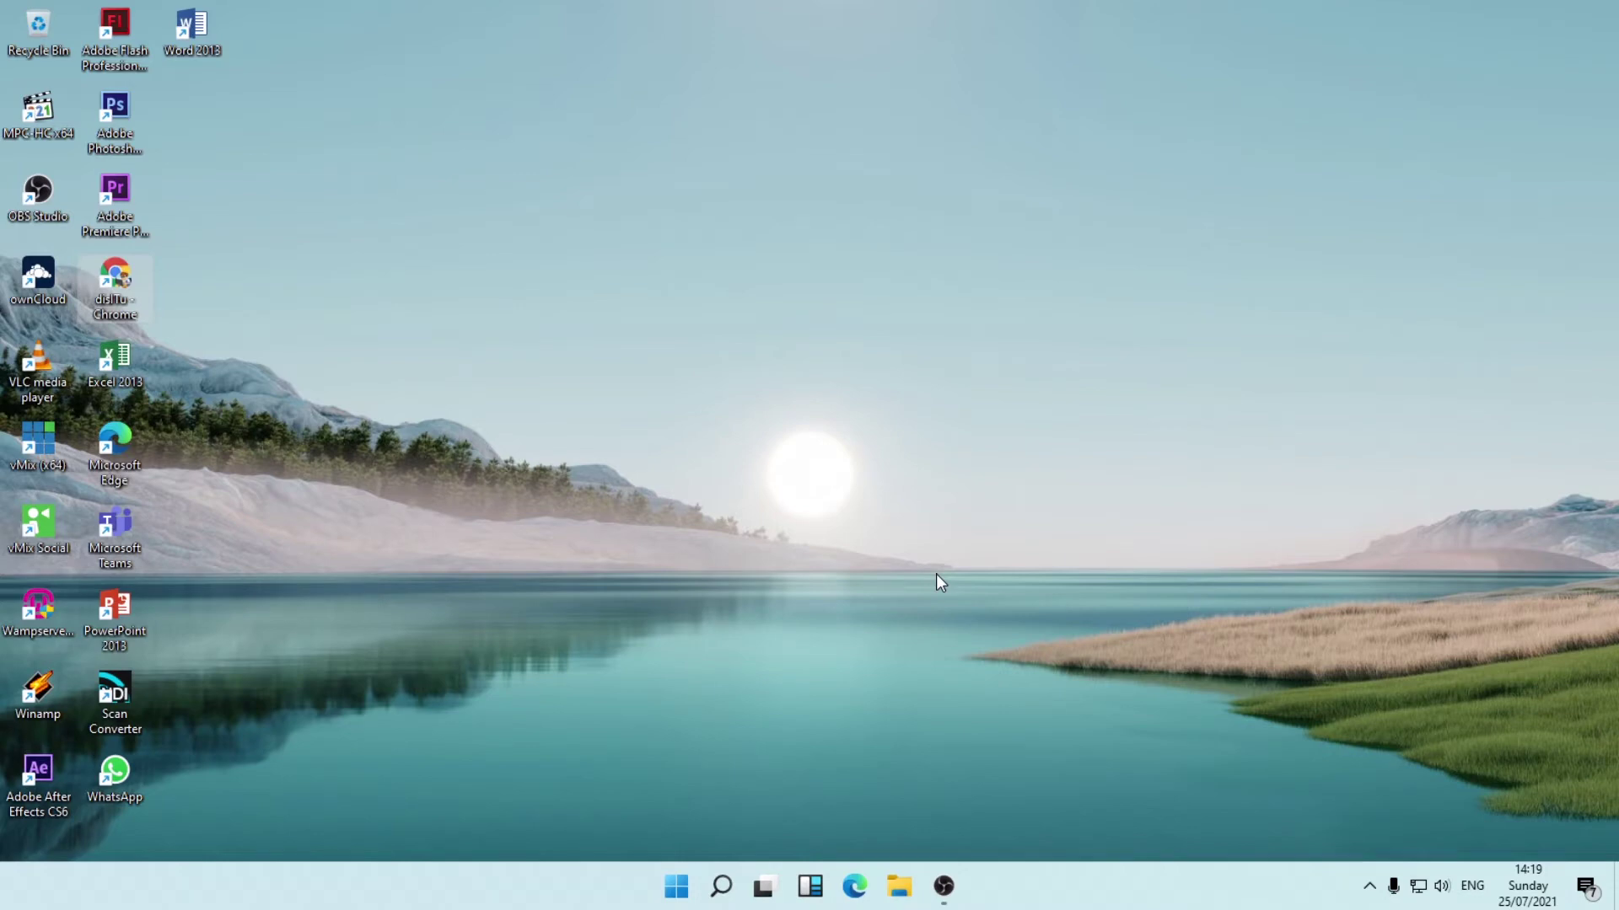
Browse the Downloads and Compressed folders in a maximised File Explorer, then close it.
click(899, 886)
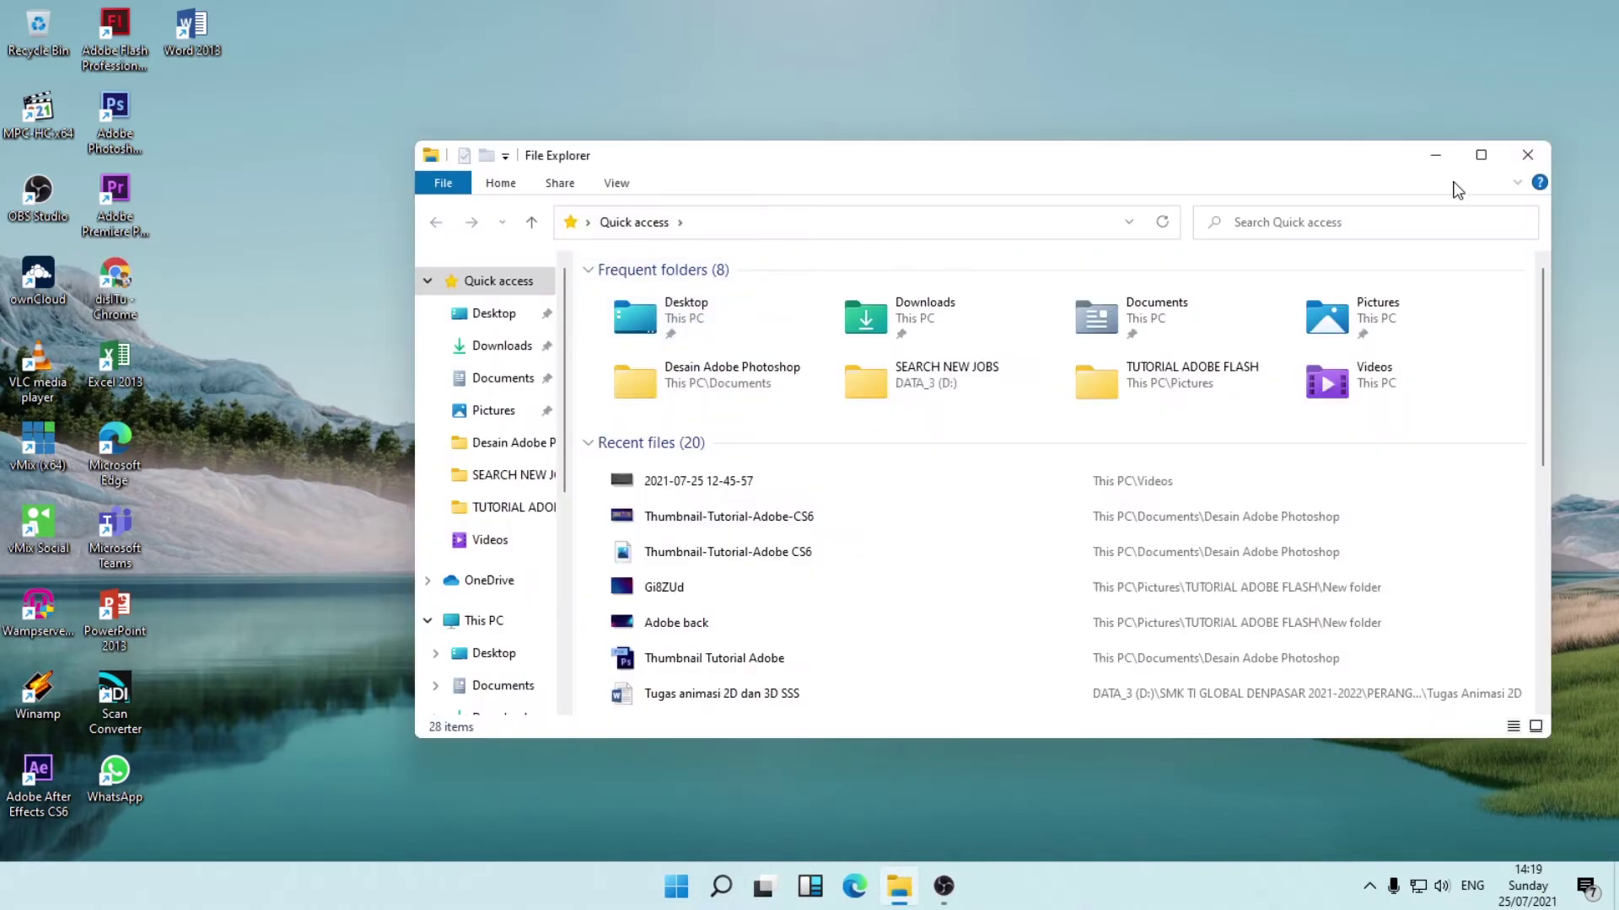
click(1481, 156)
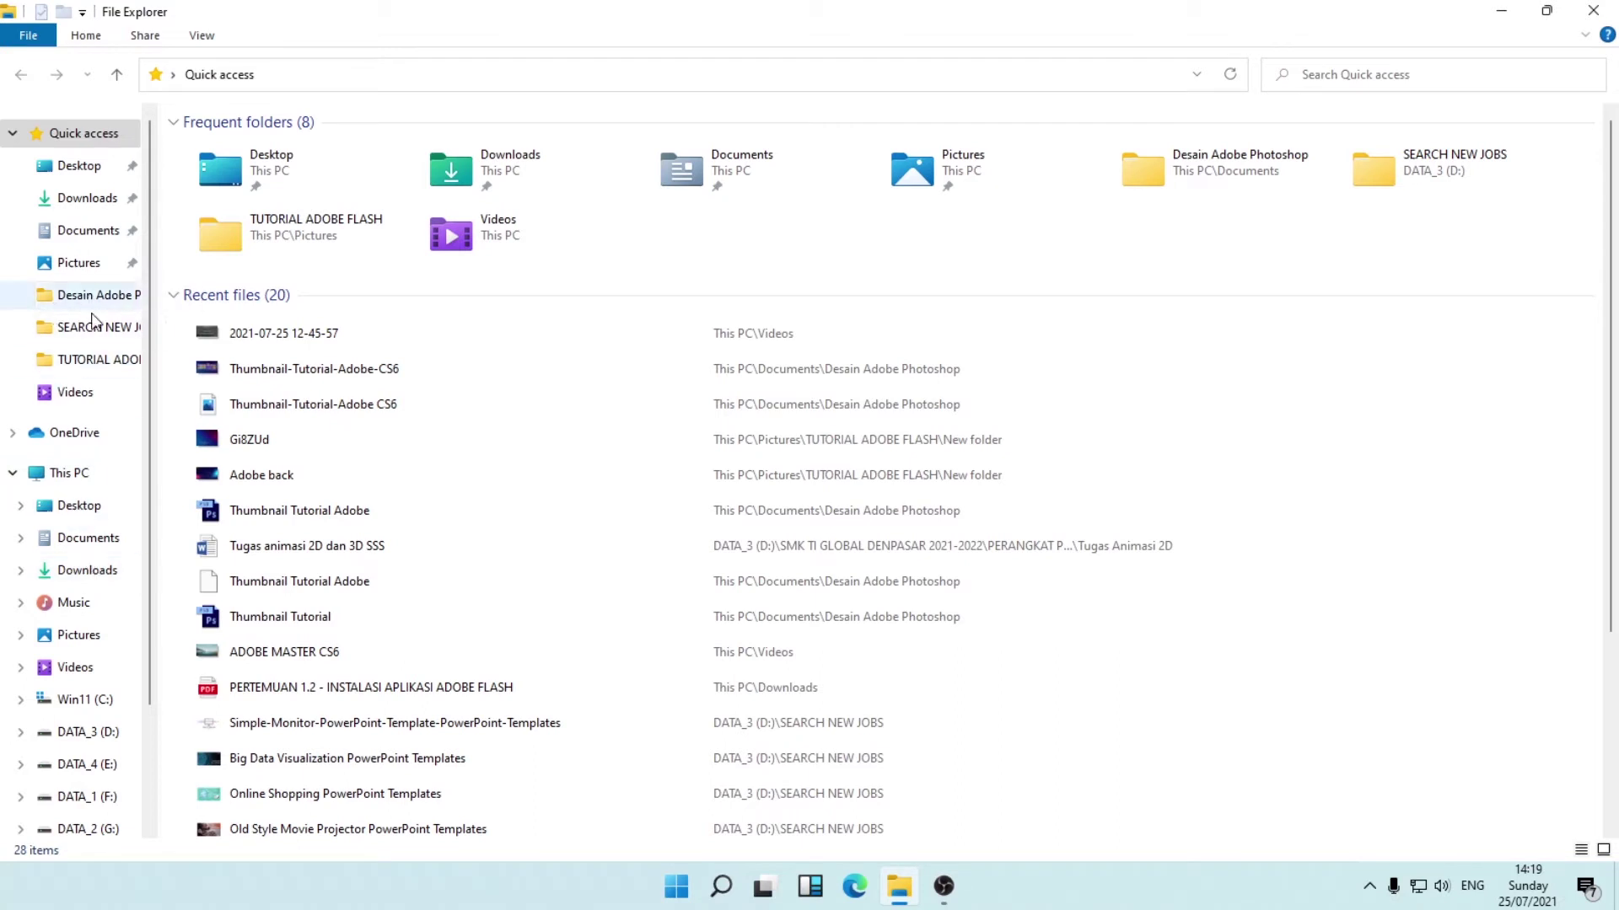
click(89, 572)
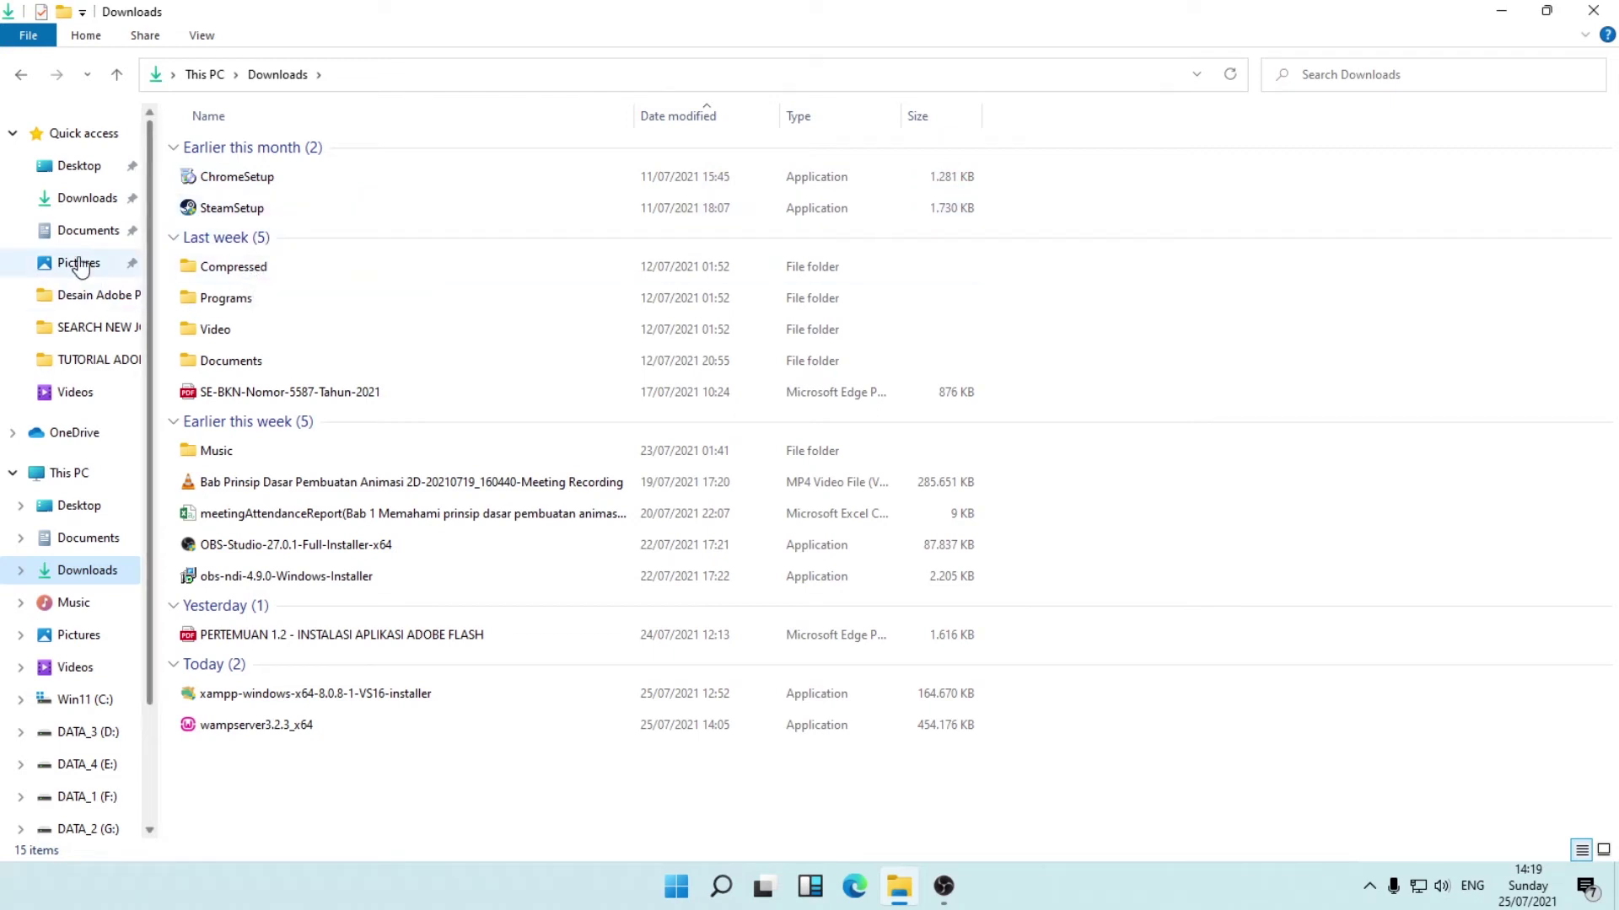
click(85, 201)
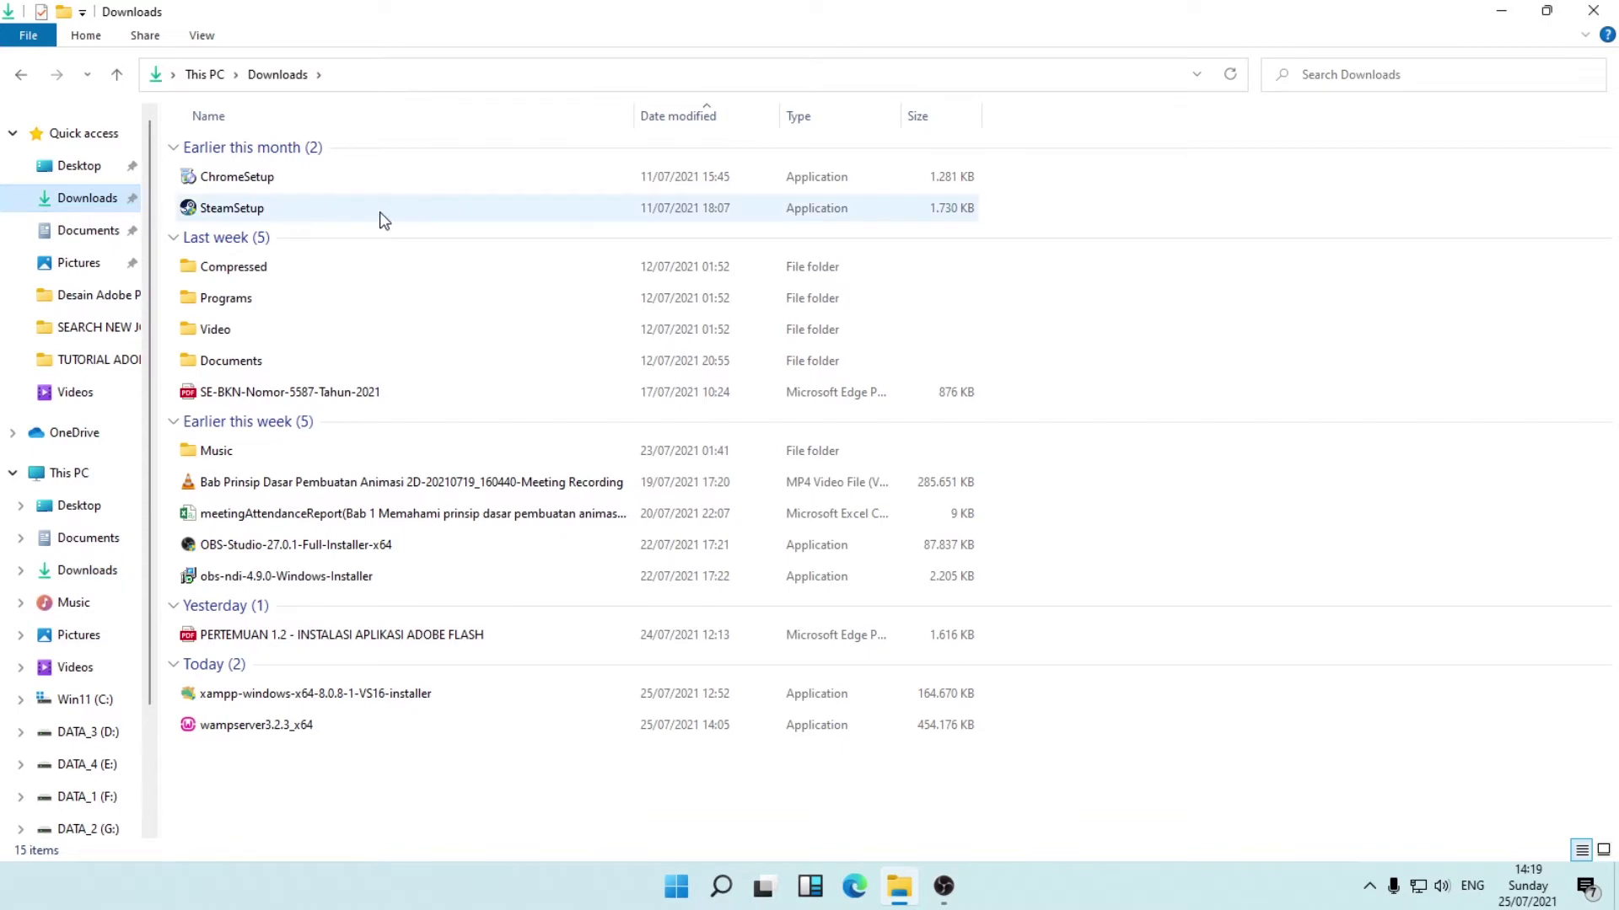
double_click(233, 268)
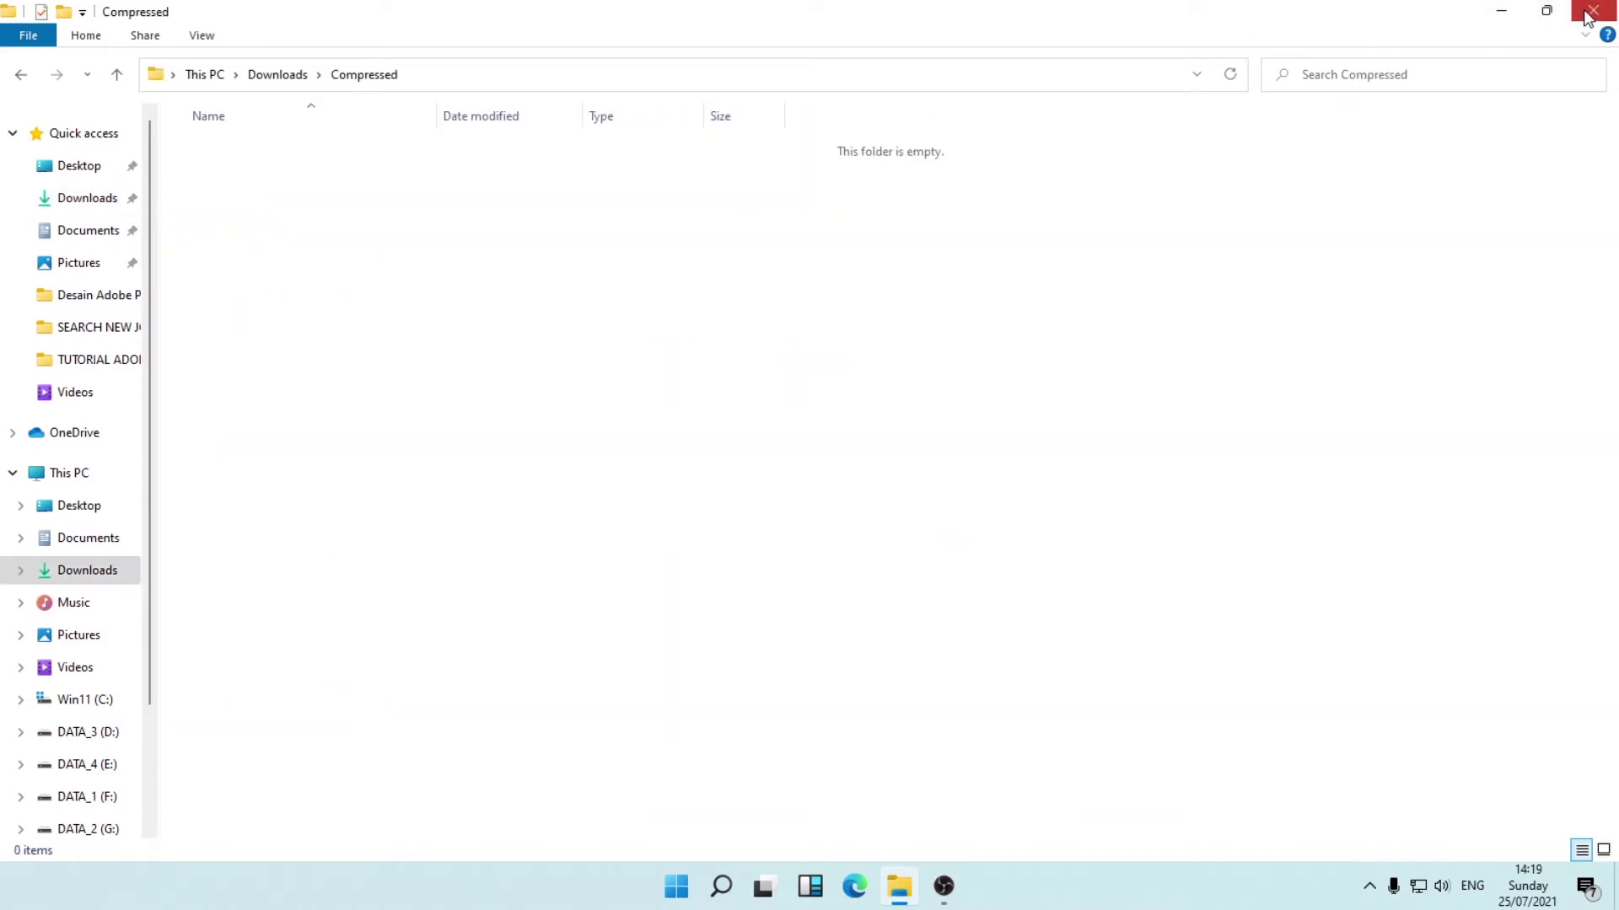
click(1589, 17)
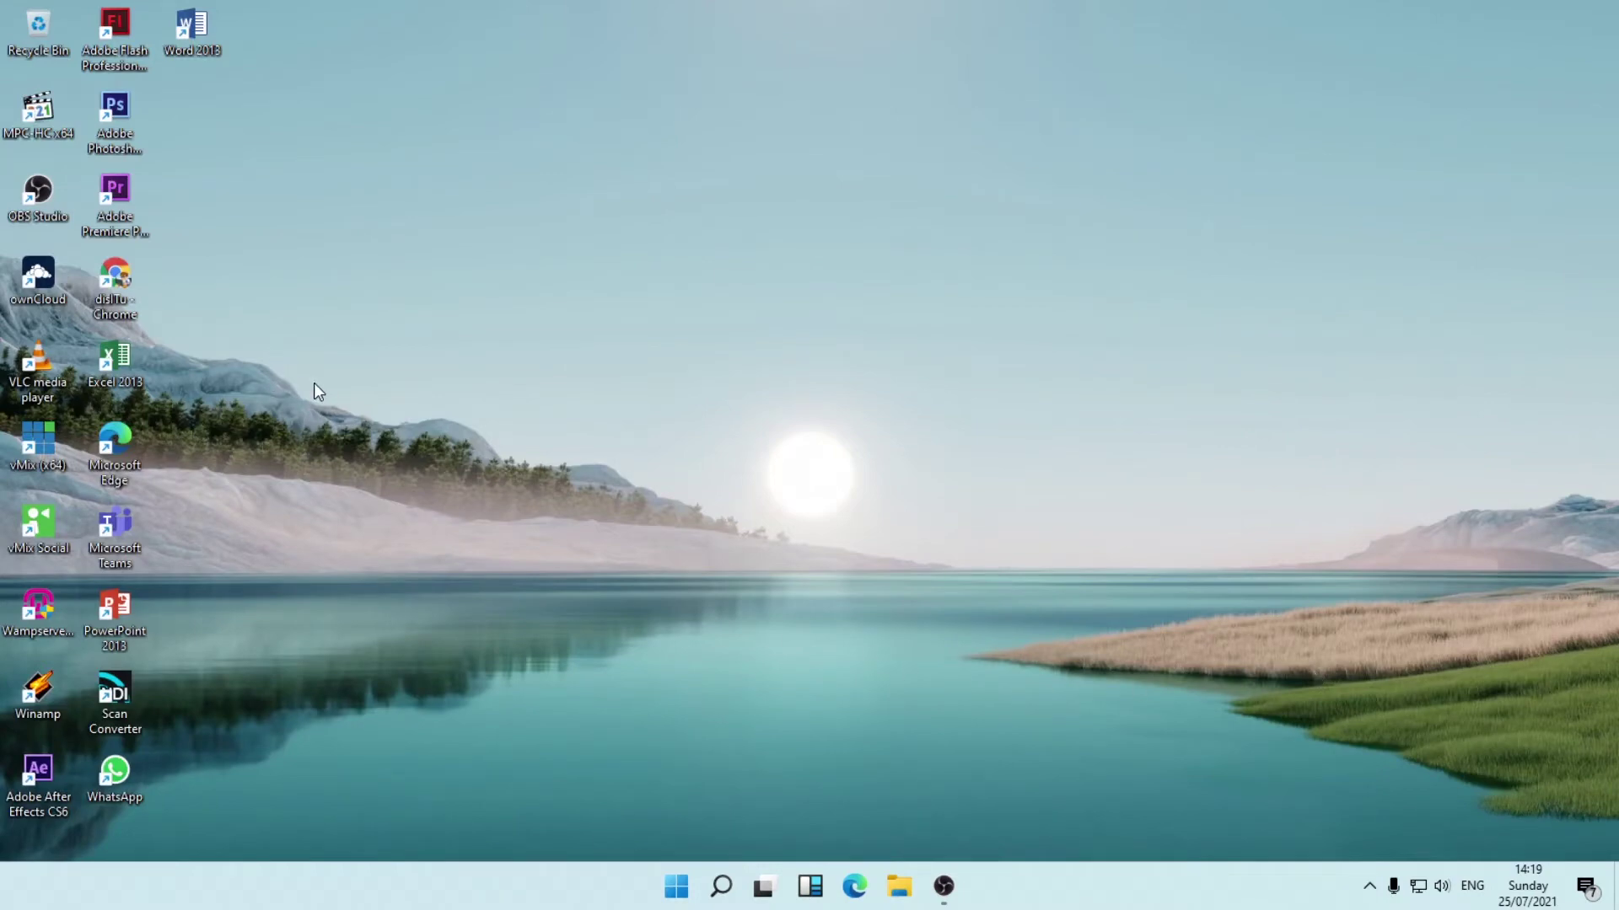
From Chrome's downloads page, run the XAMPP installer as administrator and close the leftover windows.
double_click(128, 310)
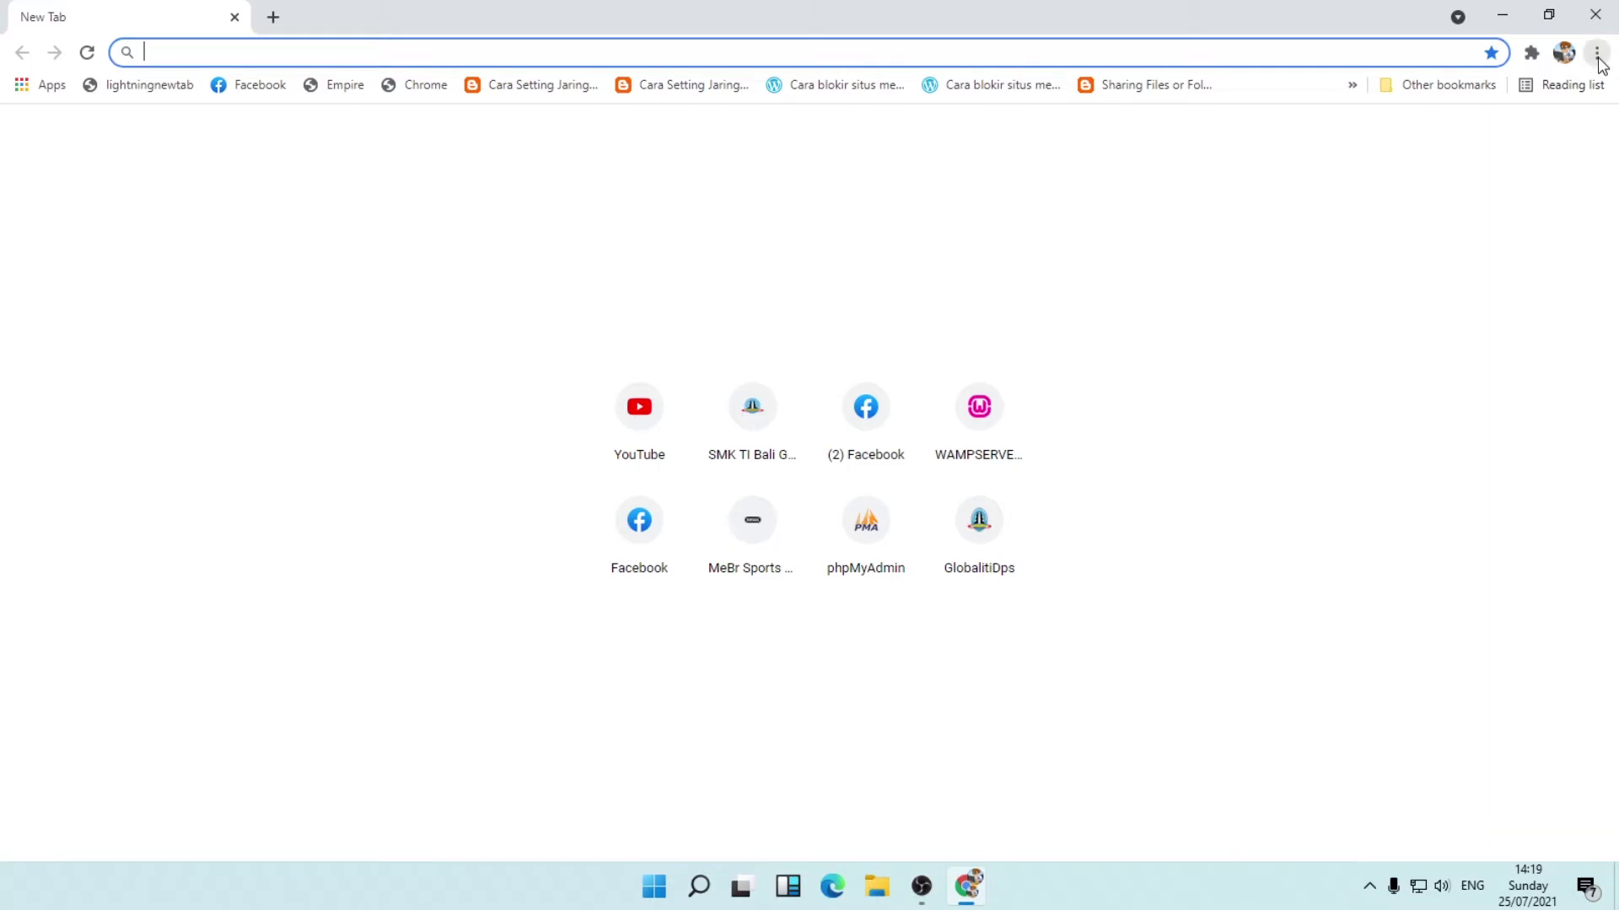
click(1597, 54)
click(1401, 190)
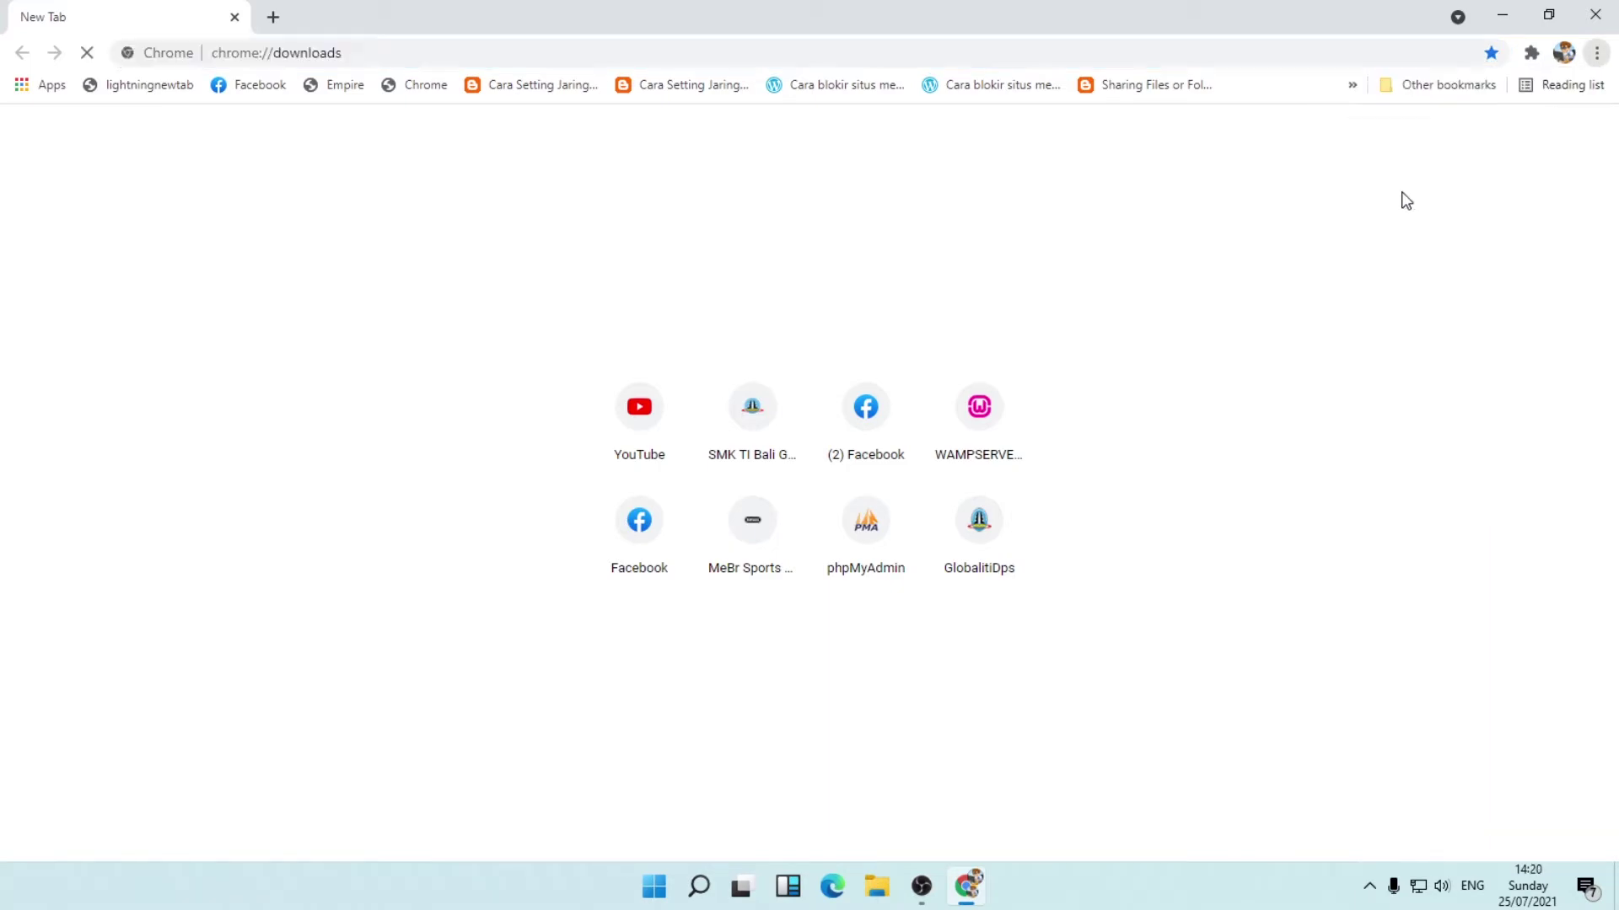
click(636, 341)
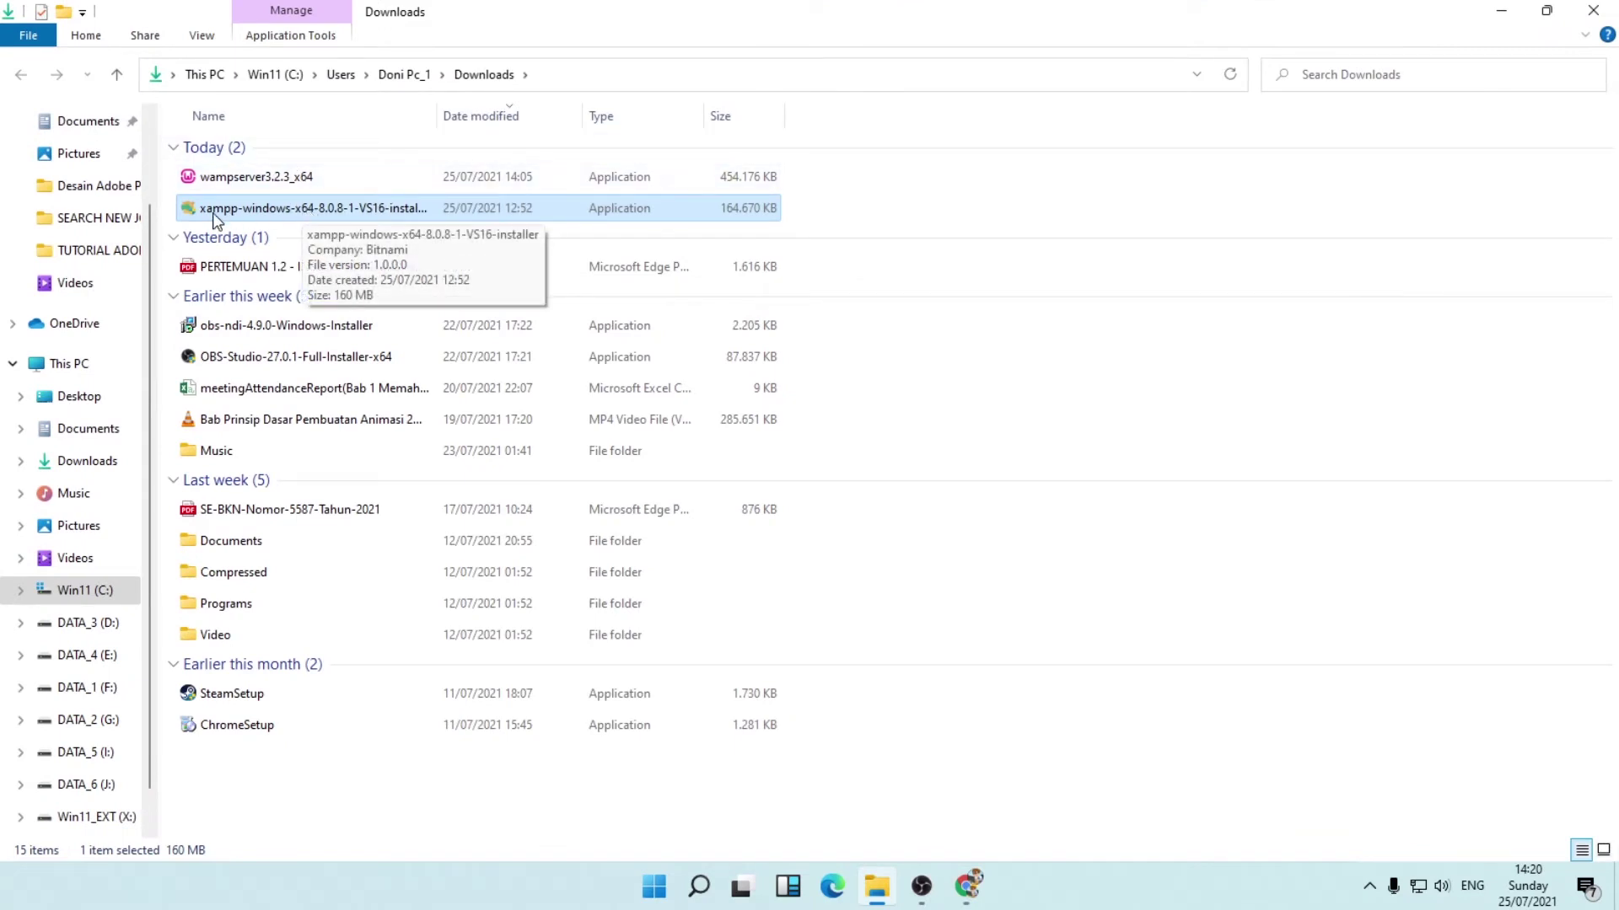
right_click(338, 215)
click(410, 250)
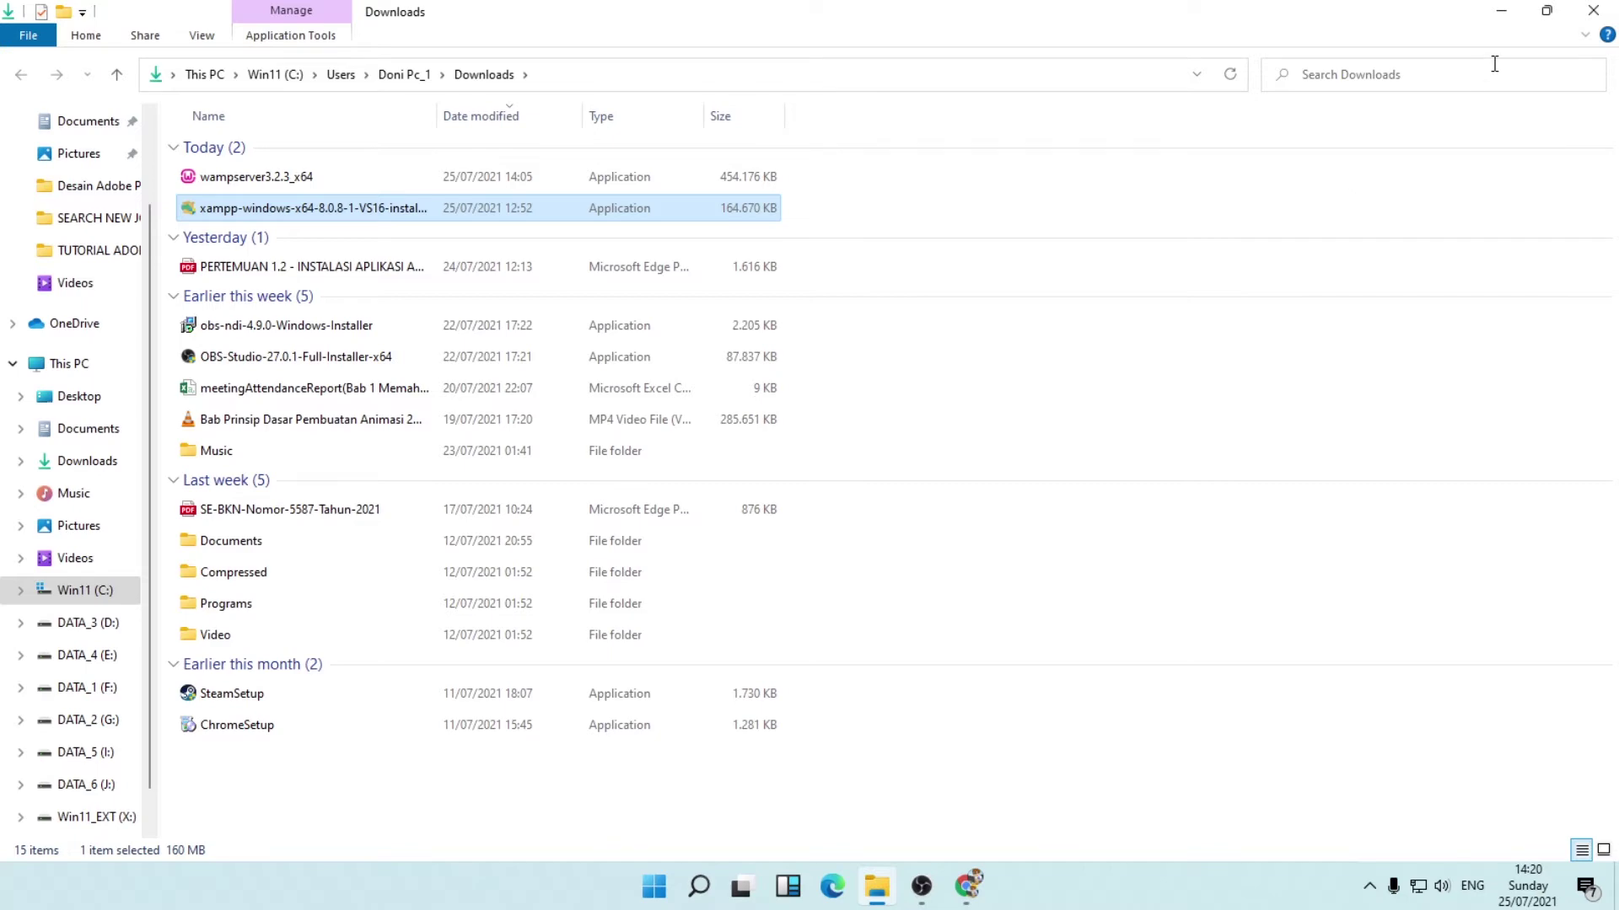
click(1593, 11)
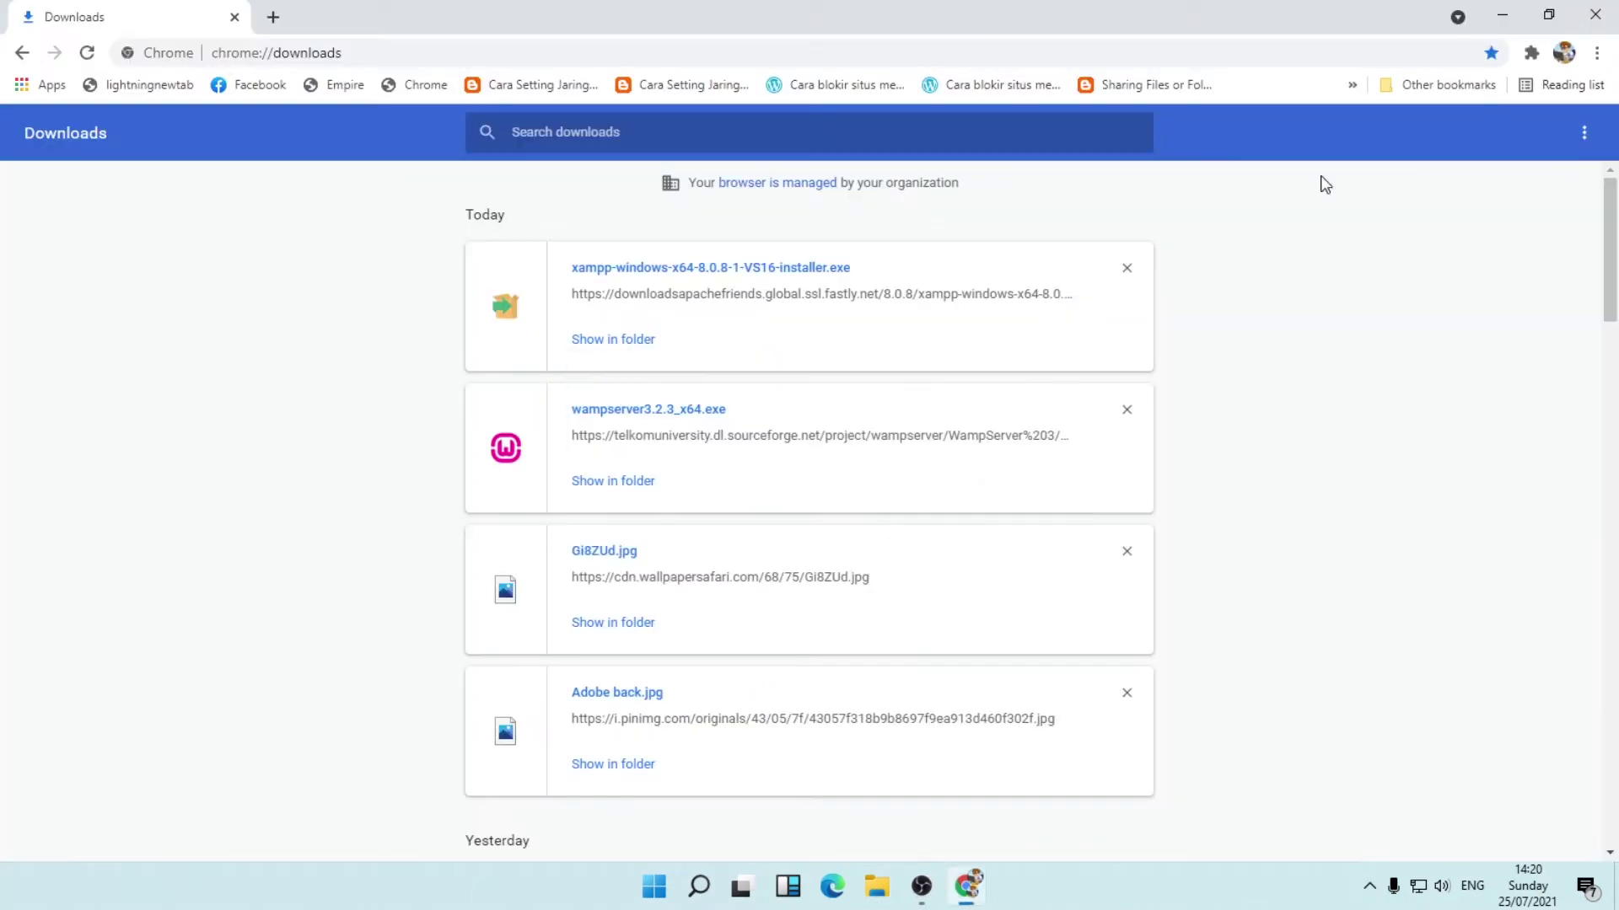
click(1595, 14)
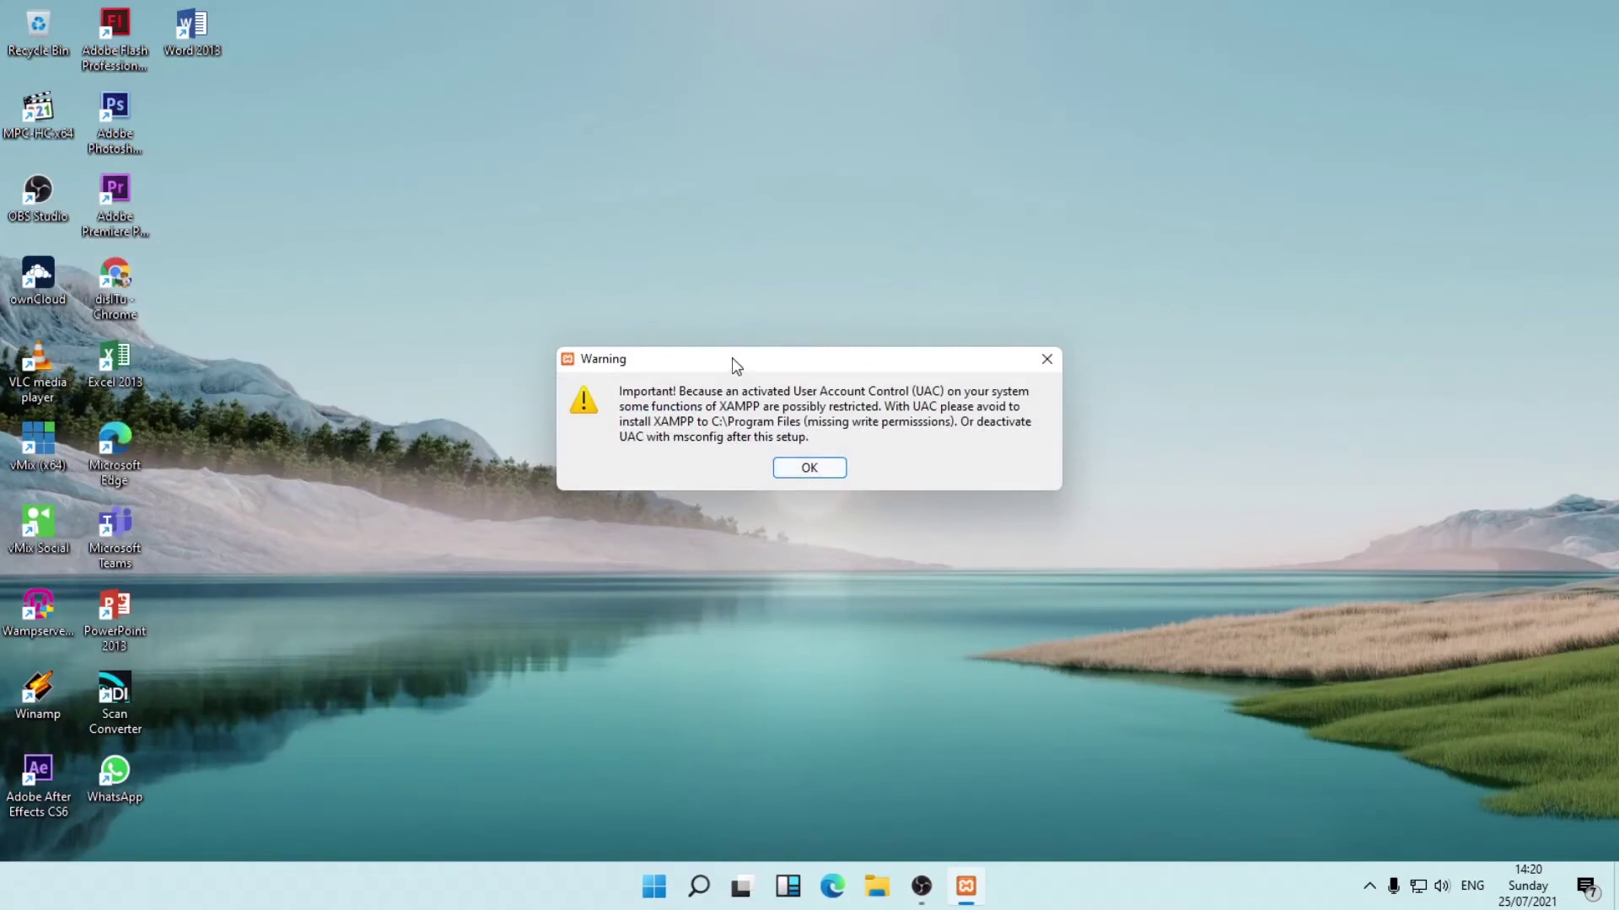
Dismiss the UAC warning, keep all components and accept C:\xampp despite the folder-not-empty warning.
click(808, 471)
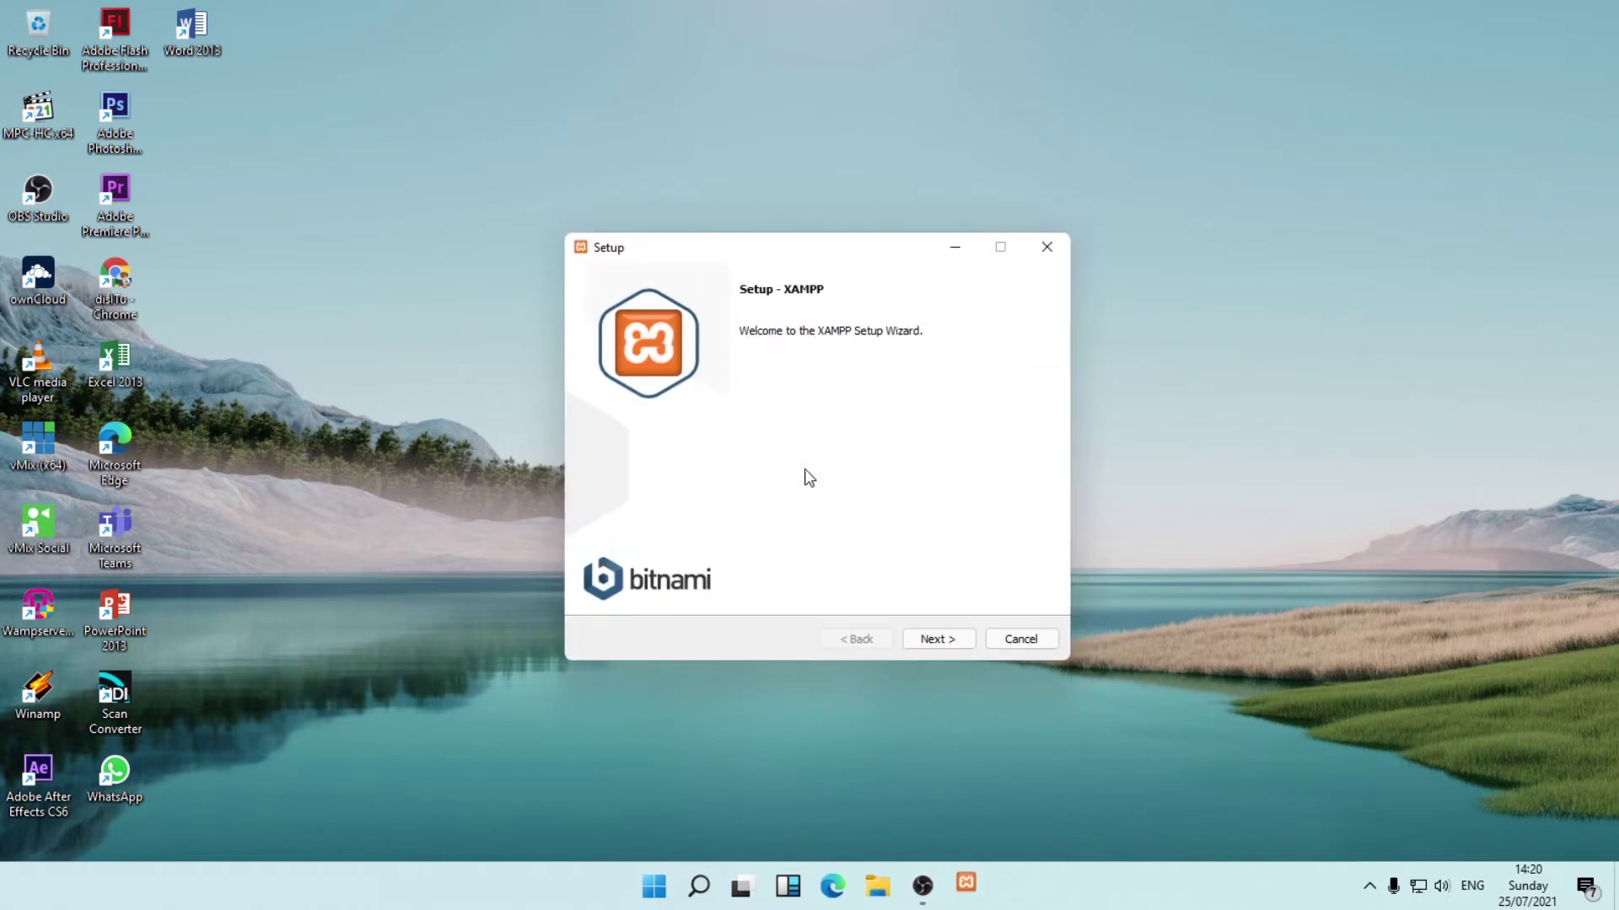
click(951, 641)
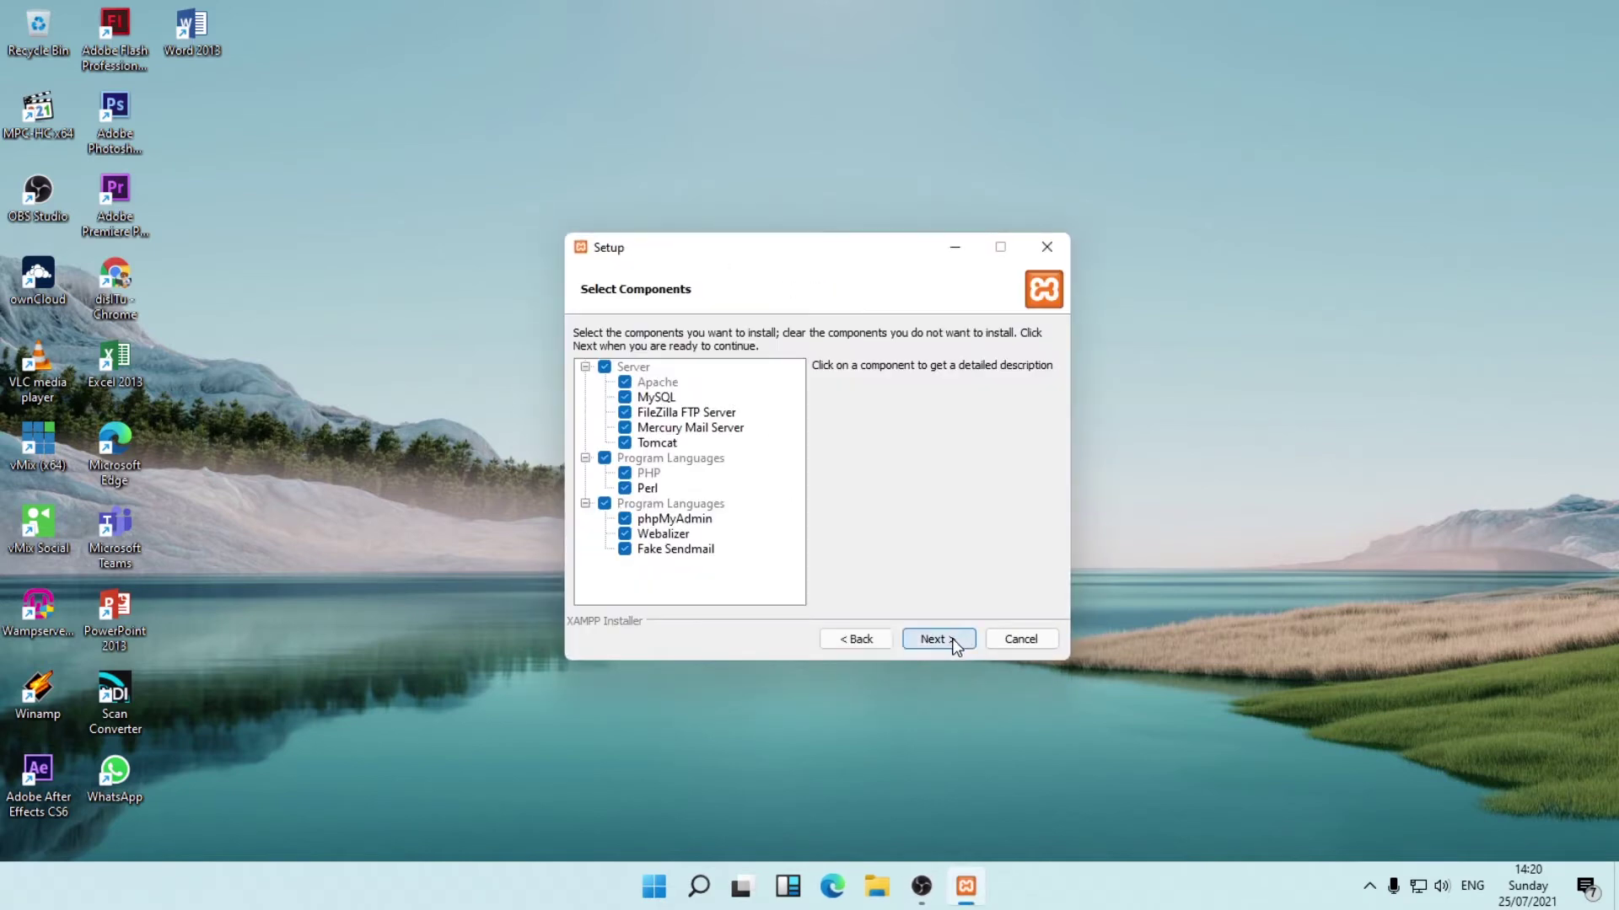
click(949, 641)
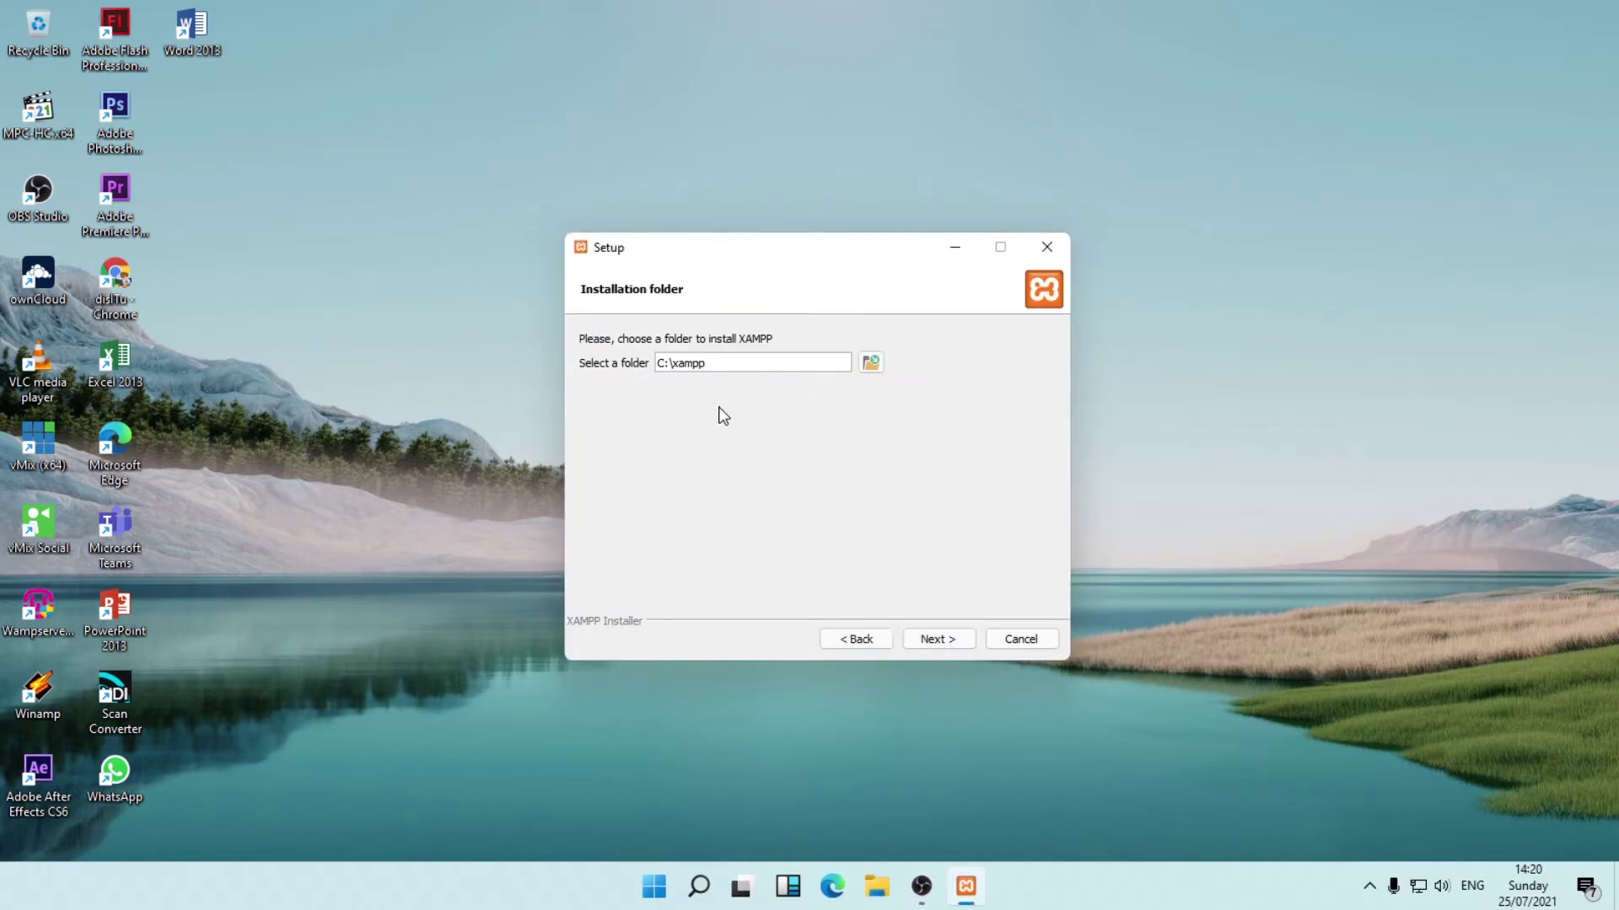
click(953, 639)
click(822, 447)
Inspect the contents of the Win11 (C:) drive in File Explorer.
click(876, 885)
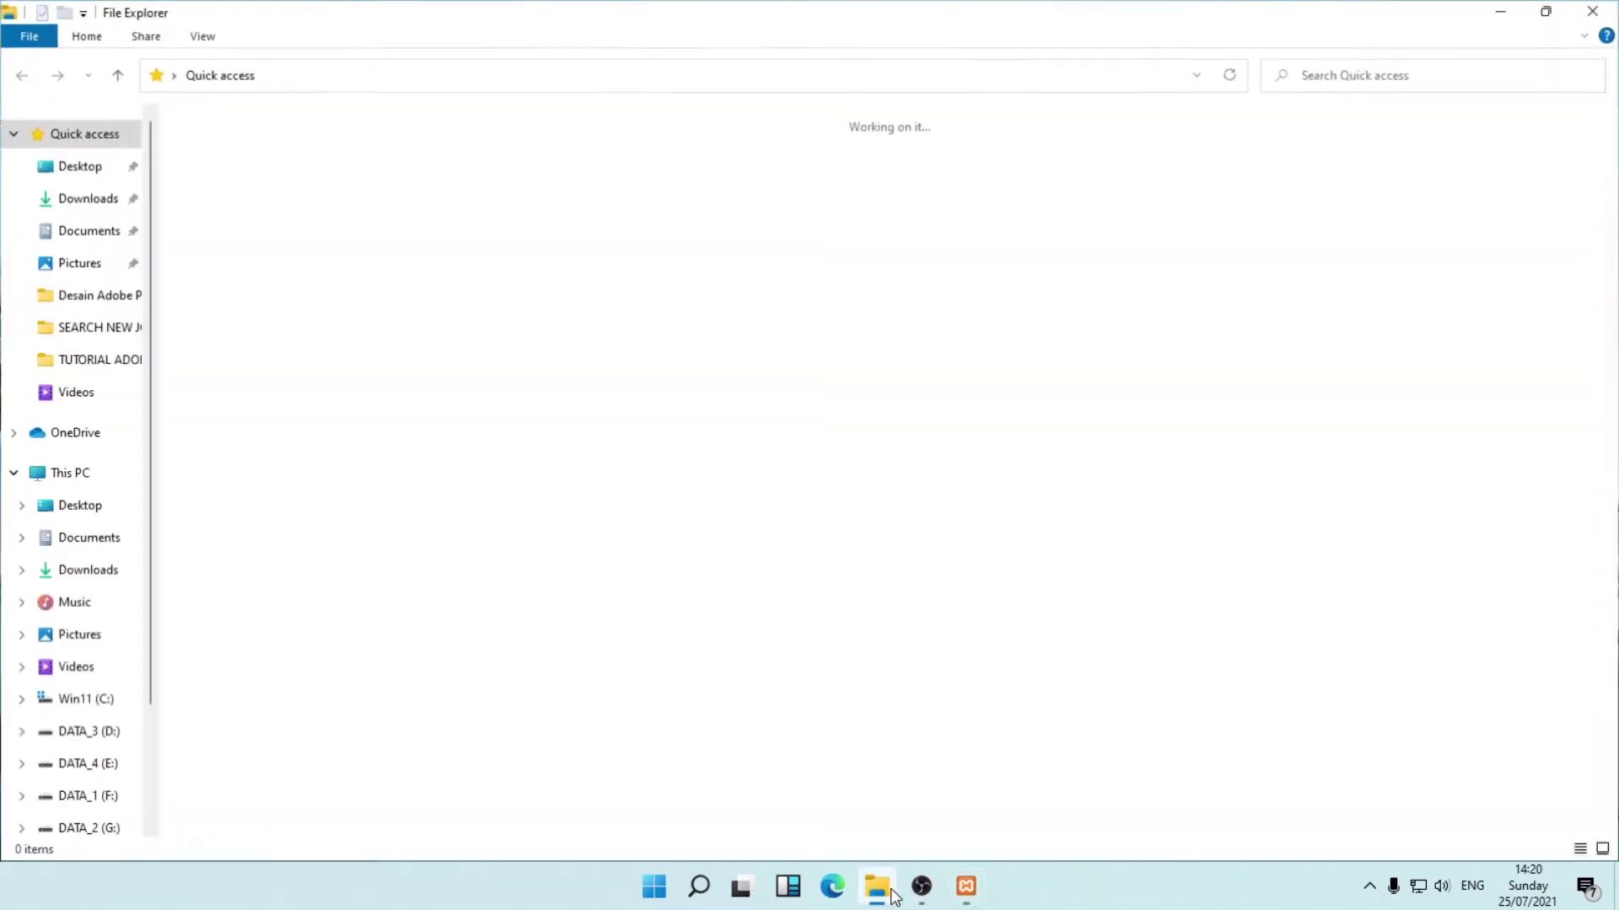
click(69, 476)
double_click(278, 304)
click(225, 464)
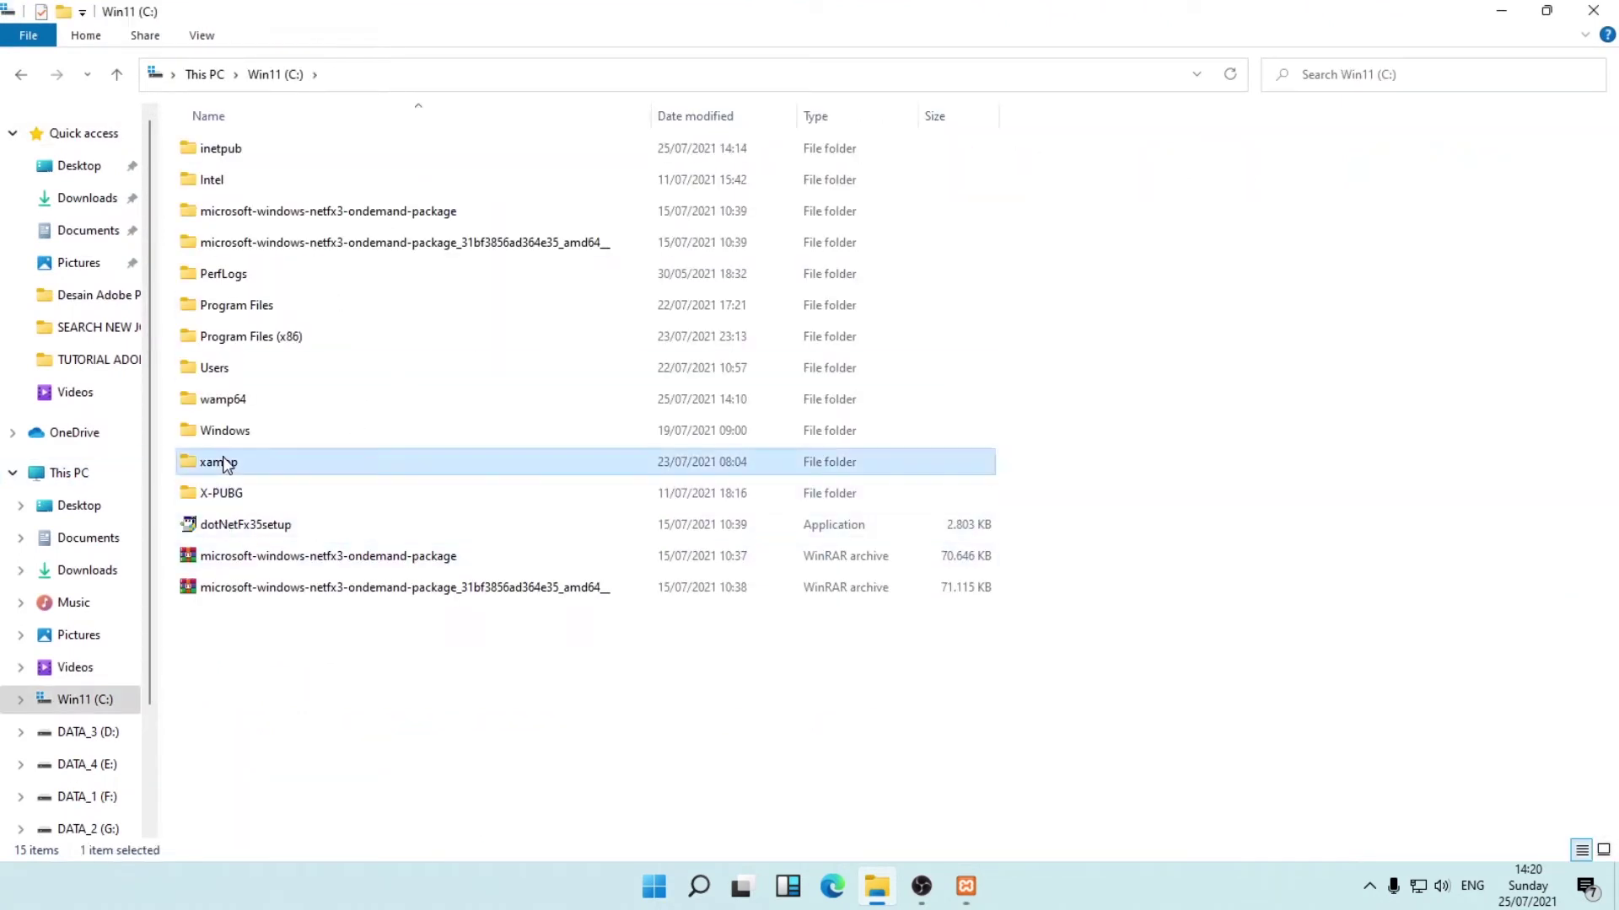
click(1593, 10)
Keep English, skip the Bitnami page and its web tab, and start the installation.
click(937, 640)
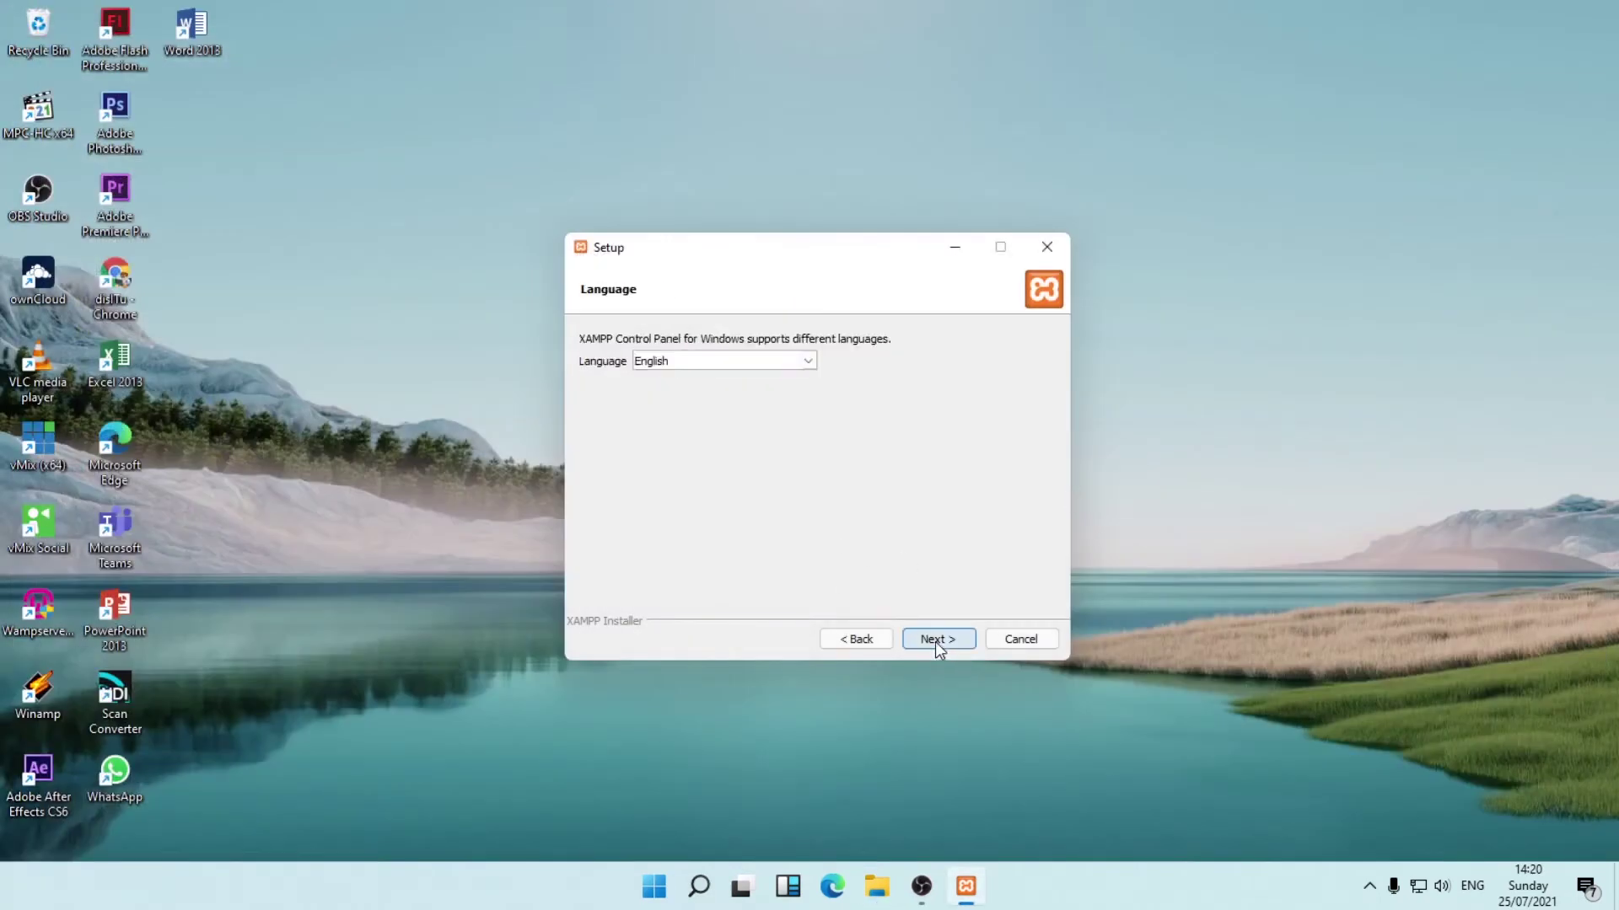
click(944, 644)
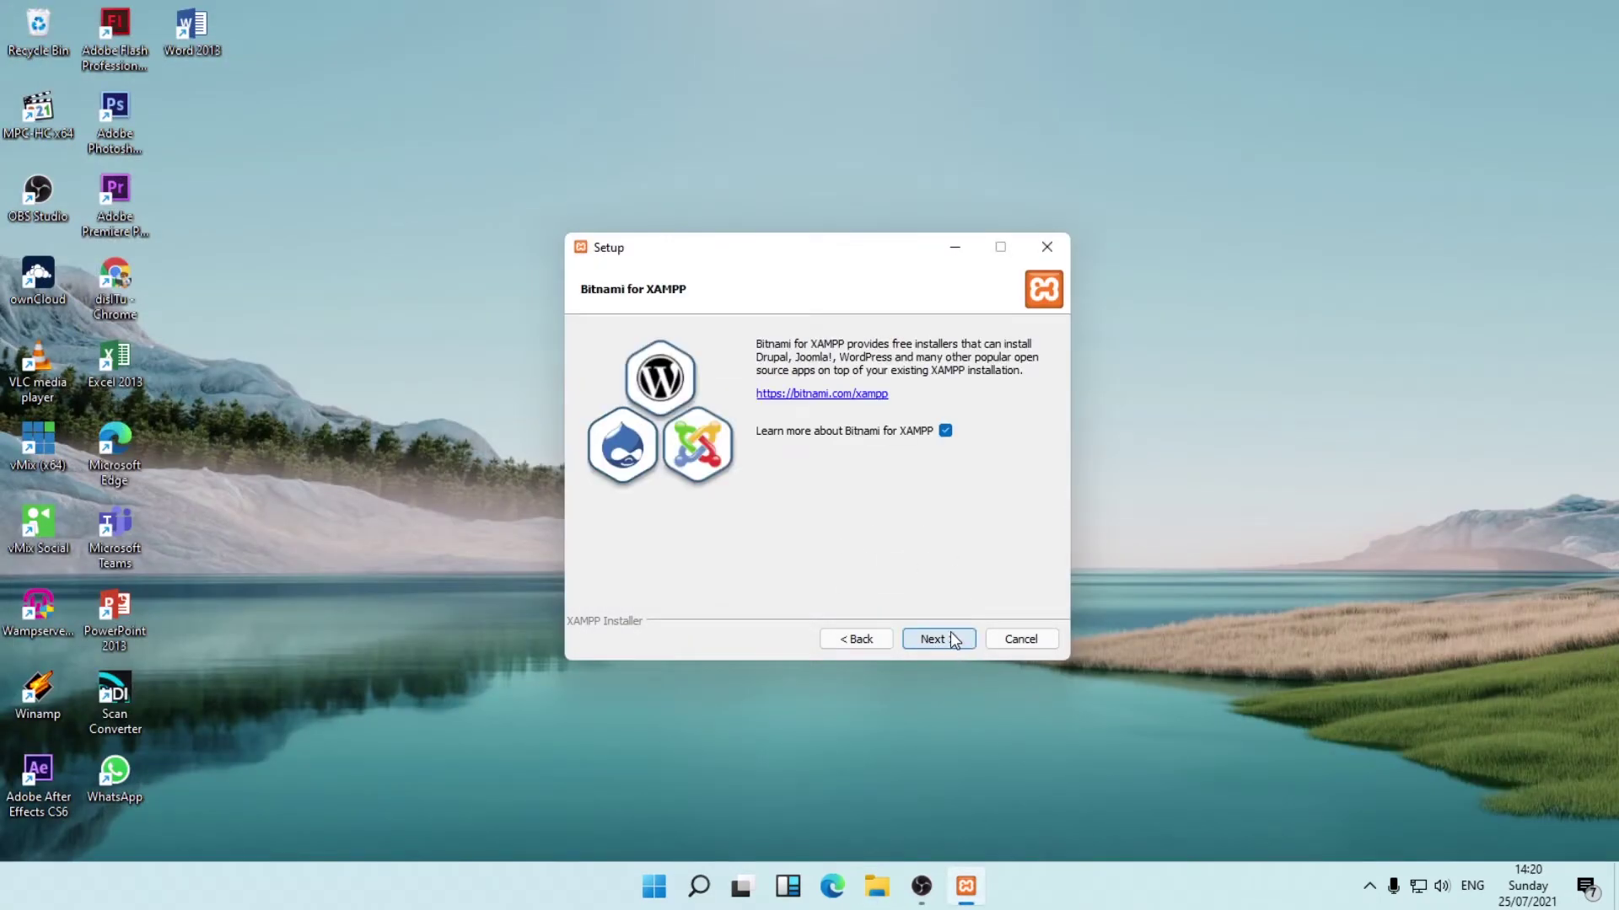
click(951, 639)
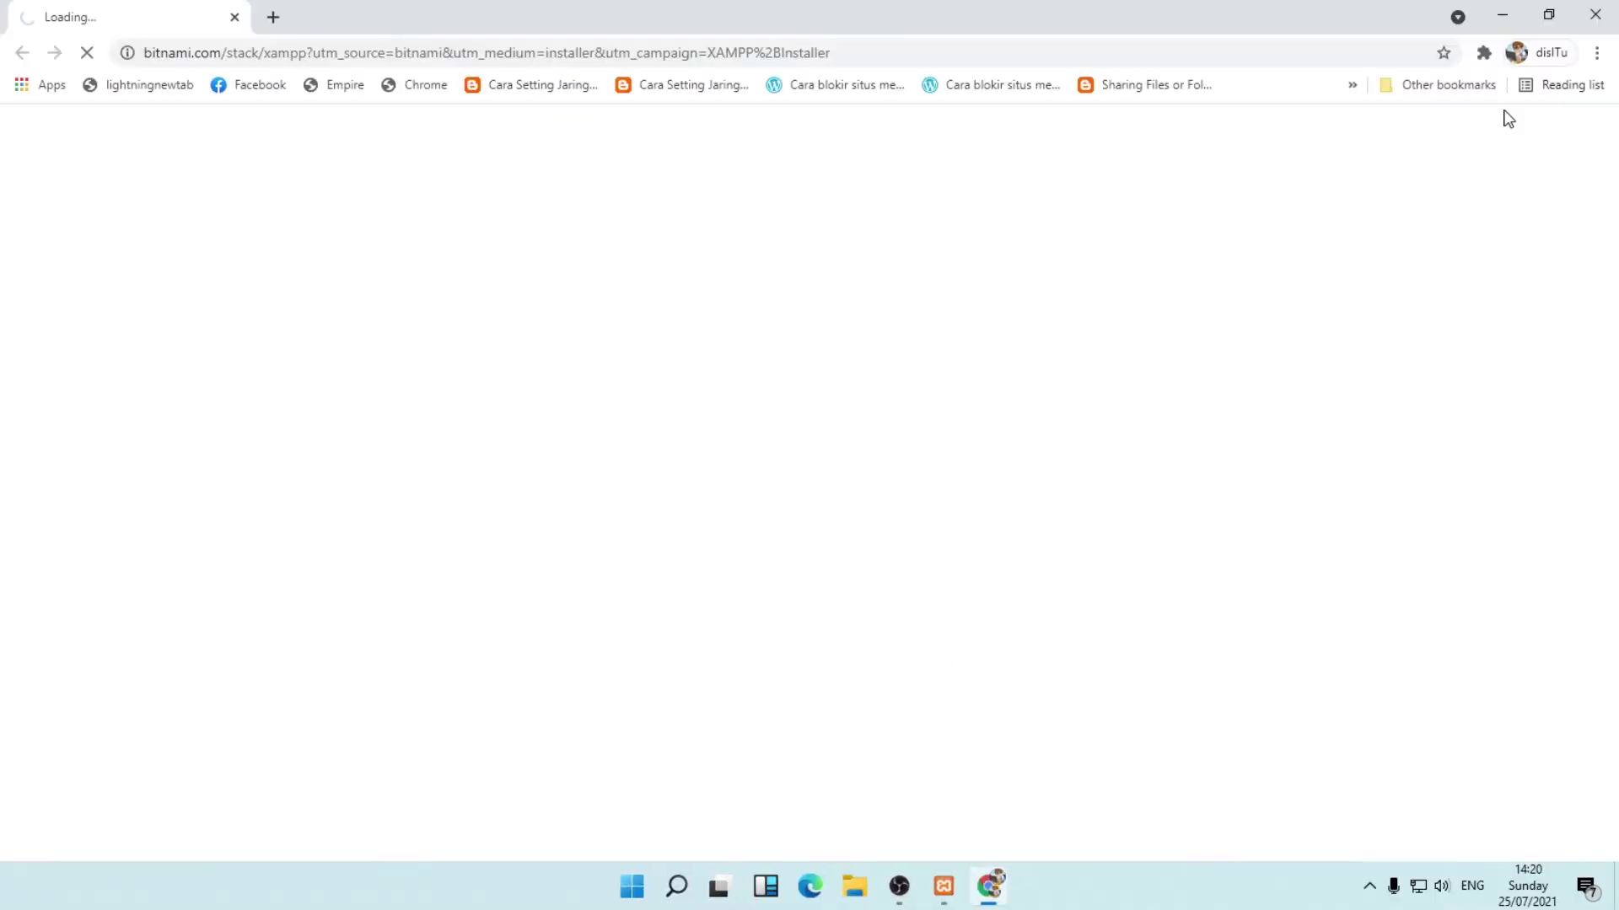
click(1595, 14)
click(962, 643)
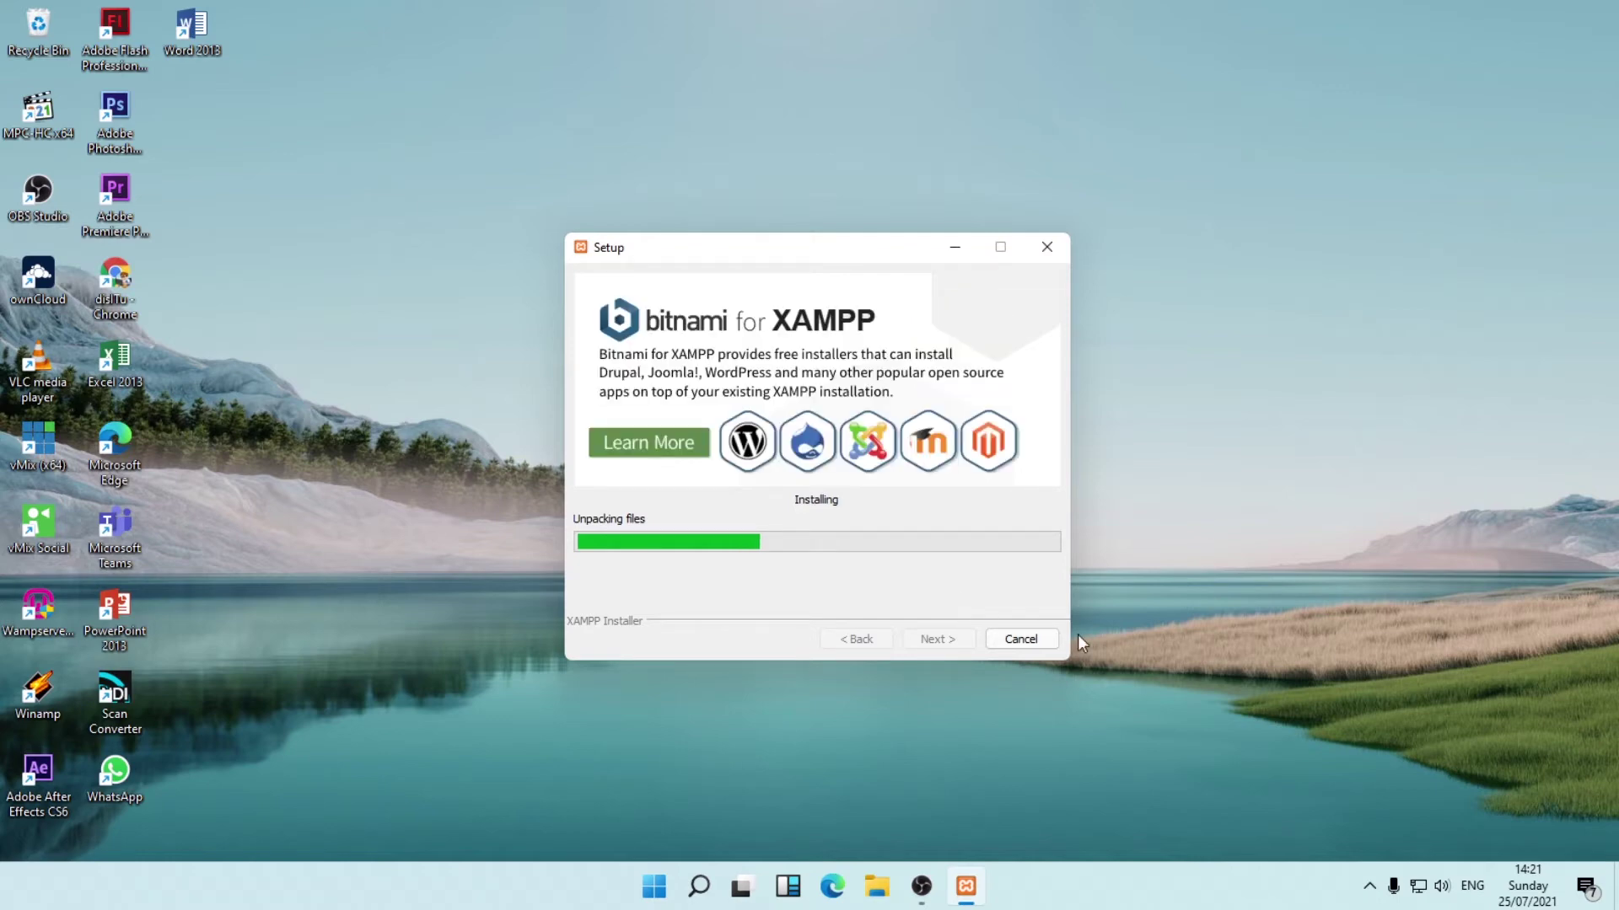
Check the hidden system tray icons while the installation runs to completion.
click(1369, 885)
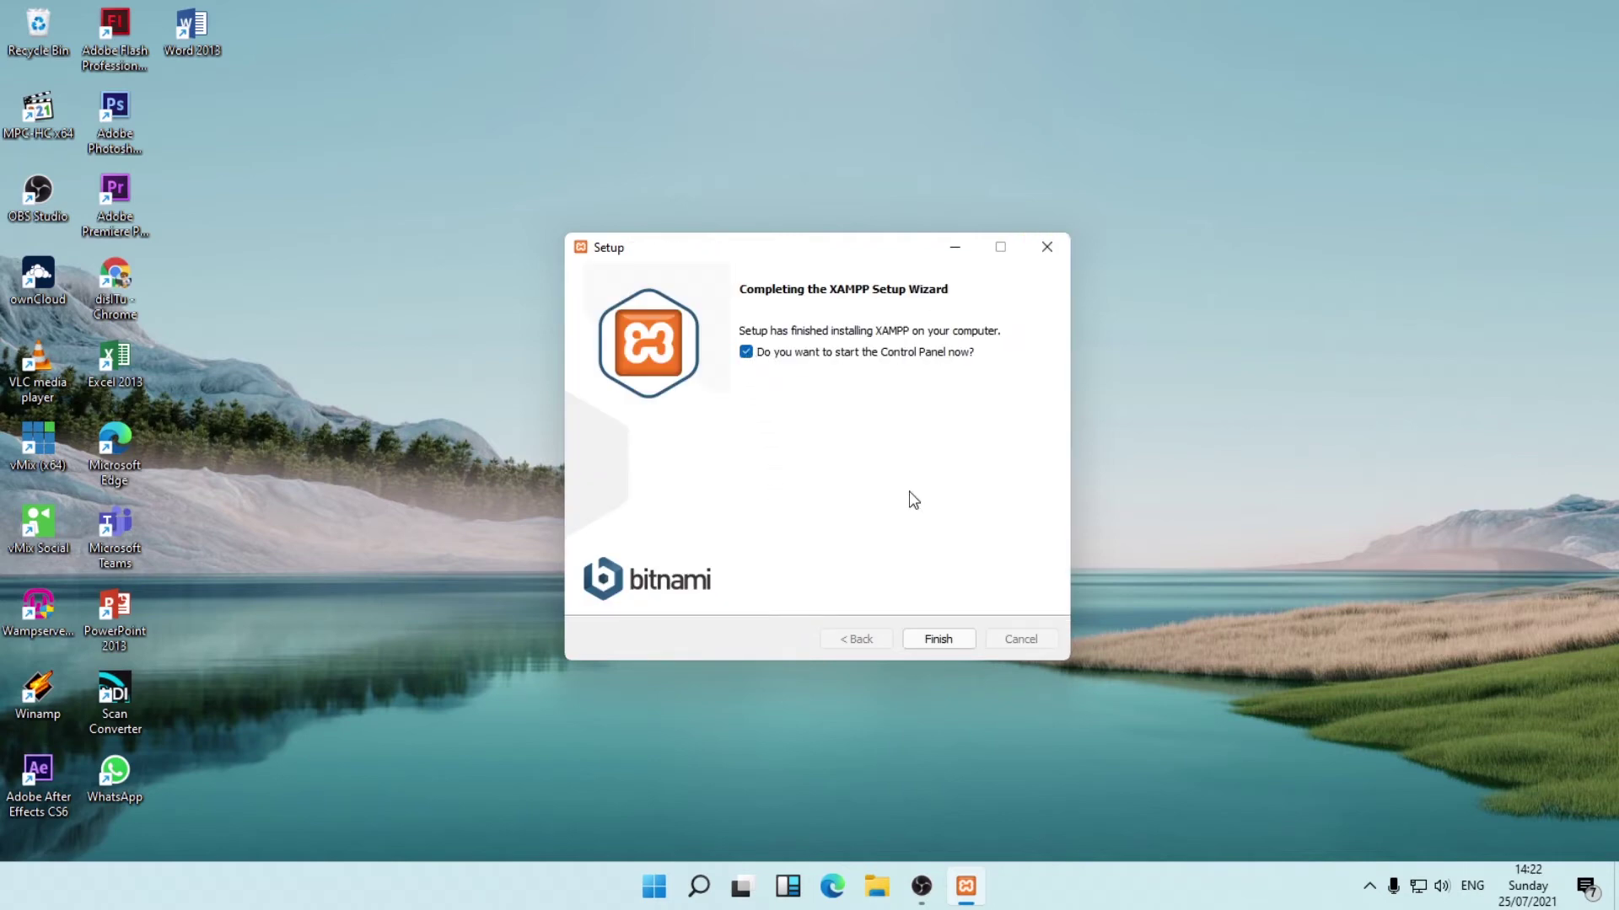
Finish setup, centre the XAMPP Control Panel and check WampServer's tray icon status.
click(937, 639)
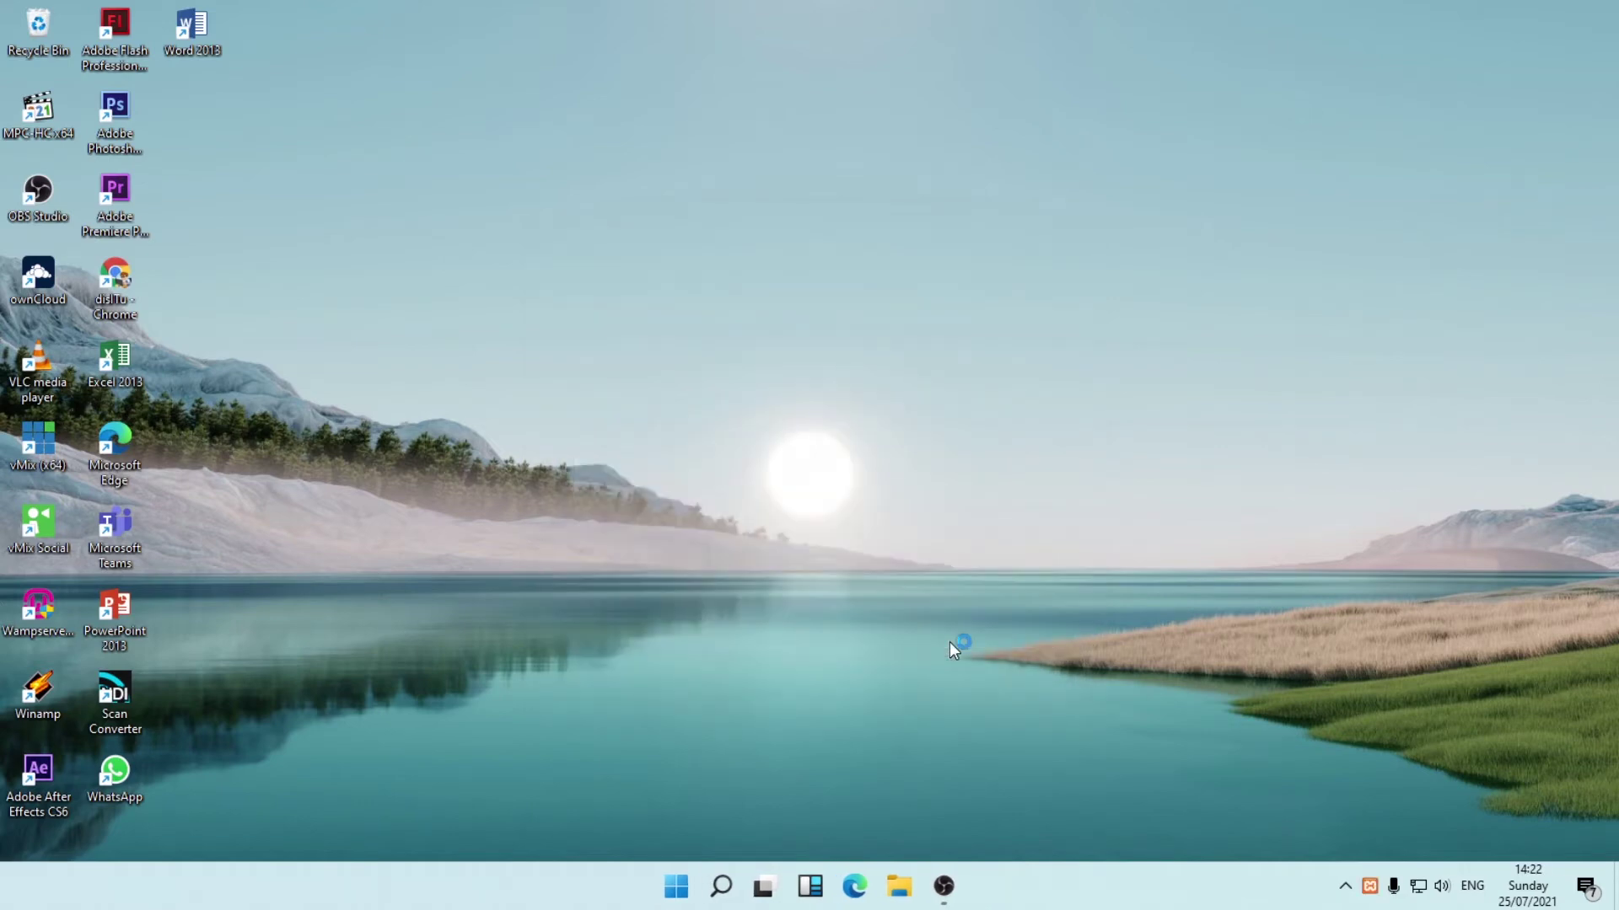
drag(397, 17, 1018, 192)
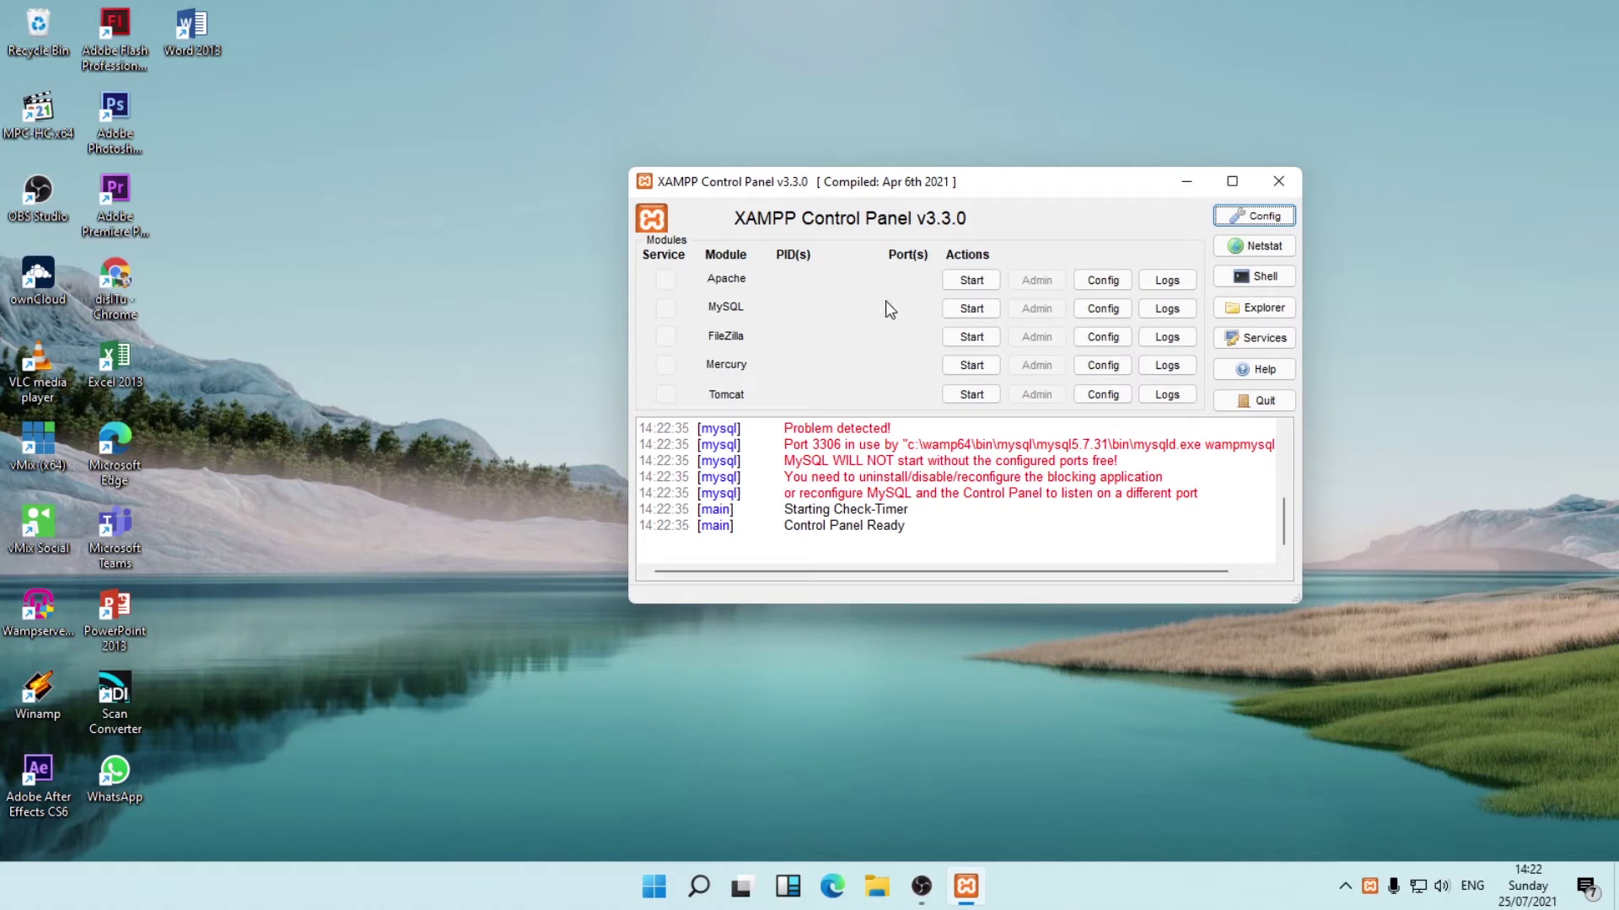
click(1345, 885)
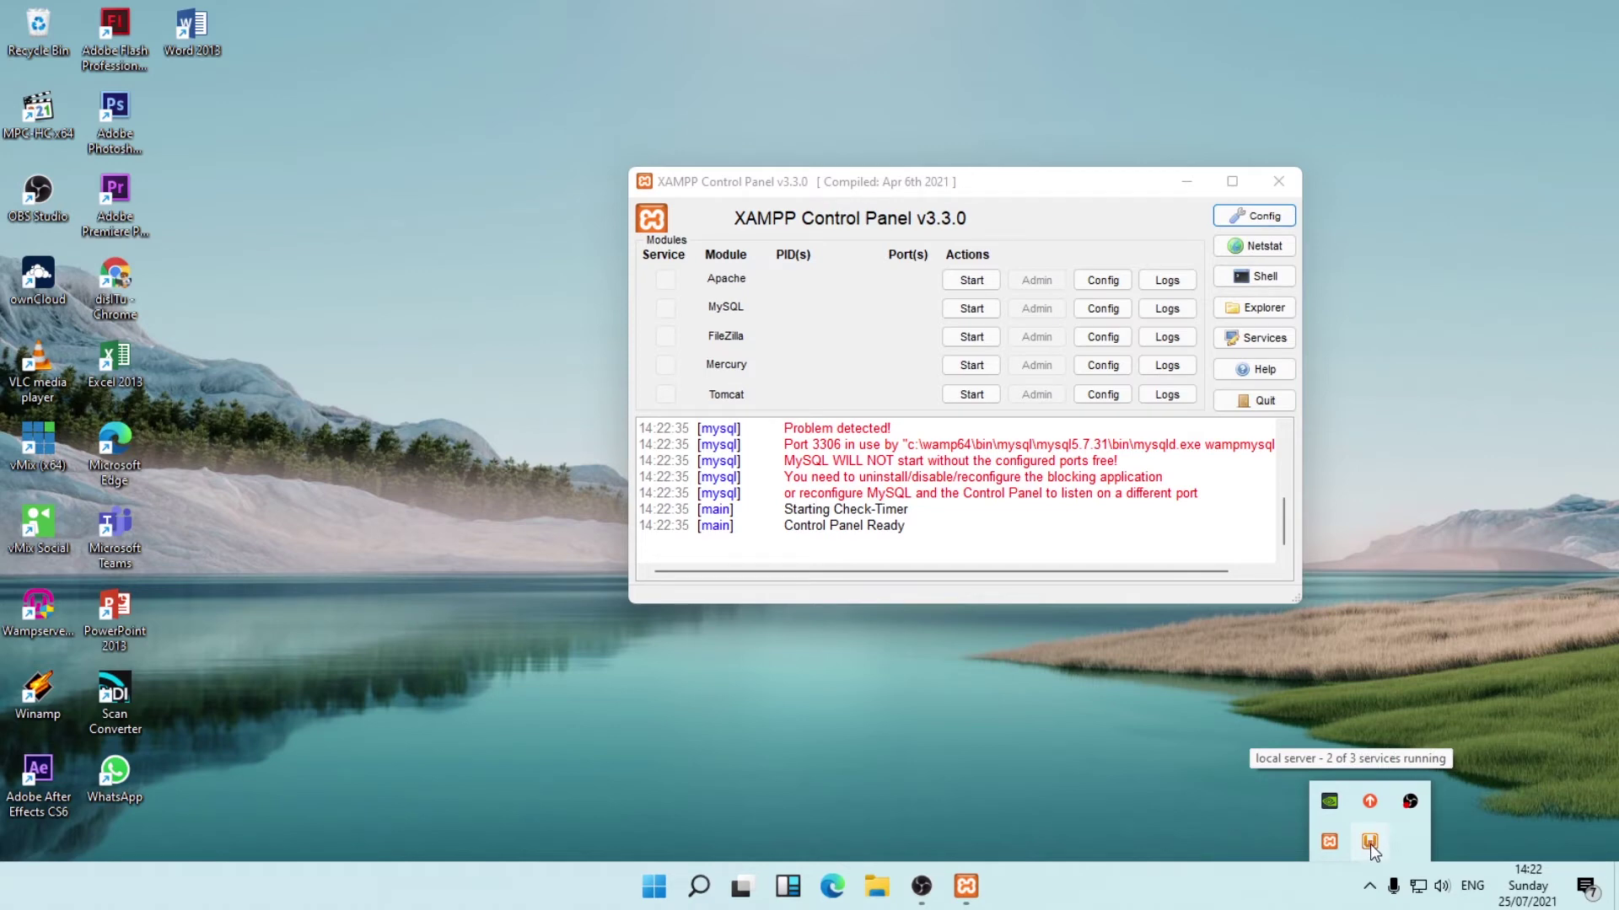
click(396, 459)
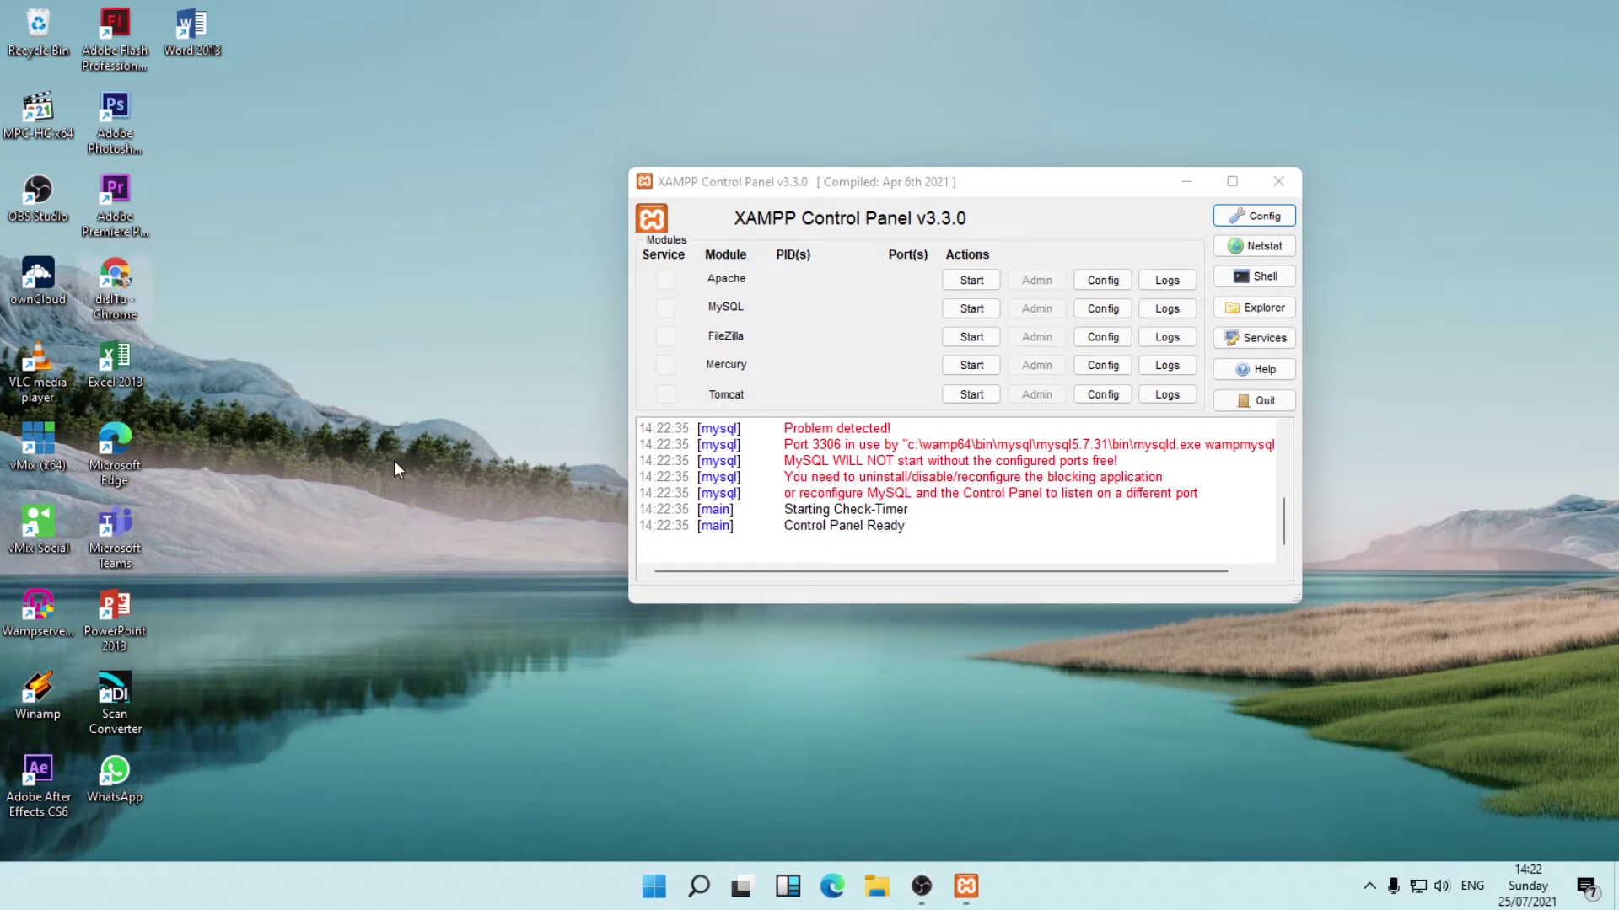
double_click(115, 310)
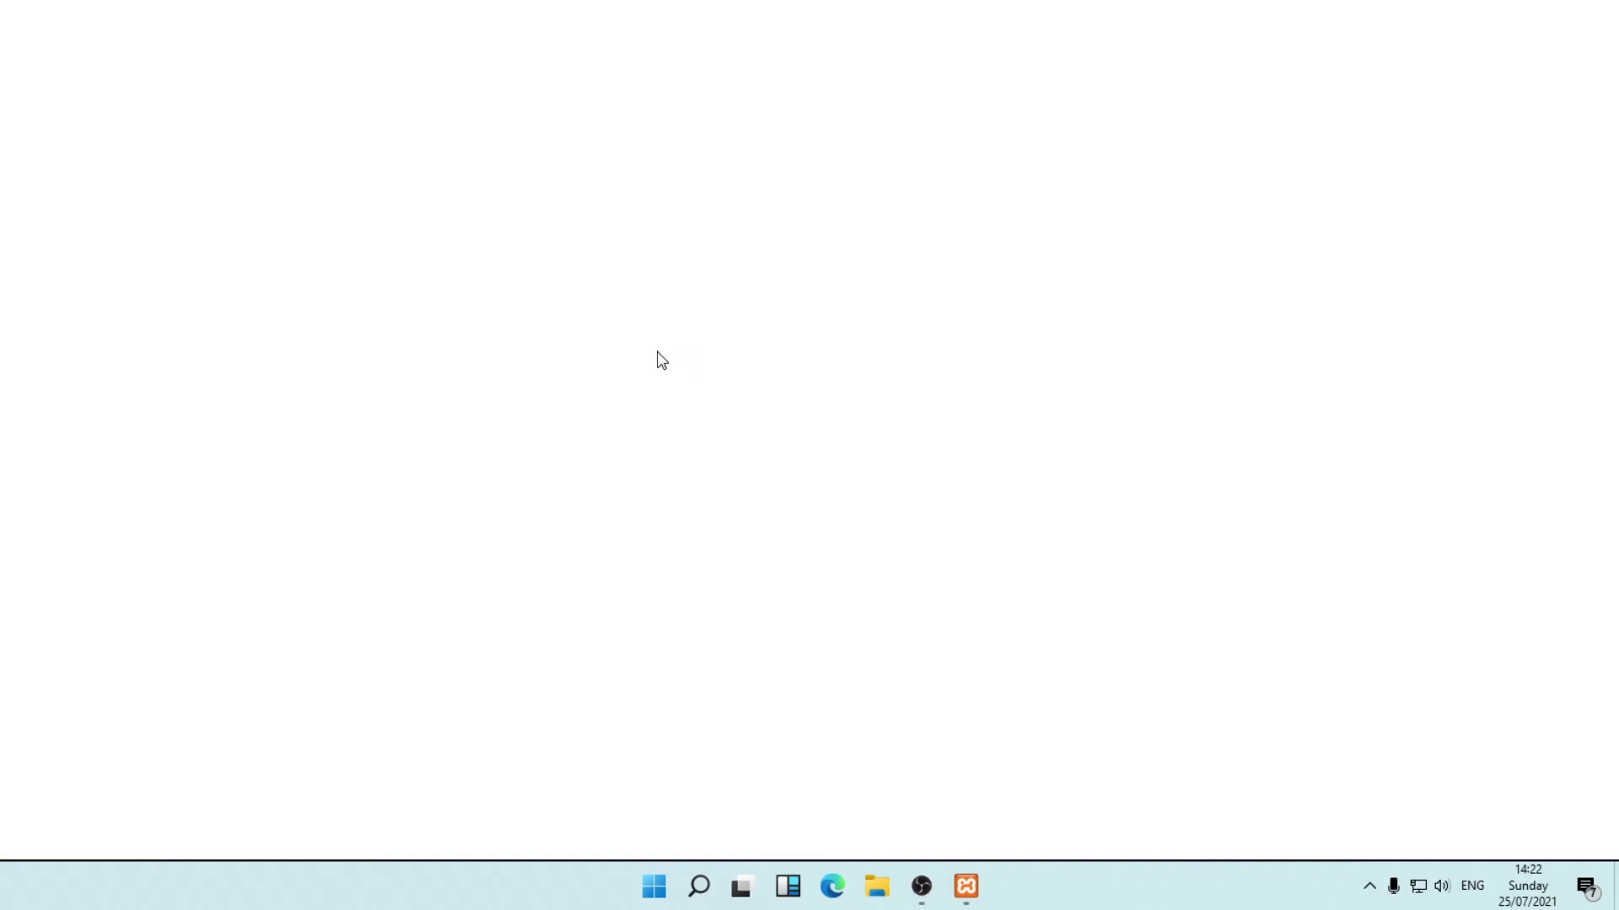
Load localhost in Chrome, reload after ERR_CONNECTION_REFUSED, and close the browser.
text(lo)
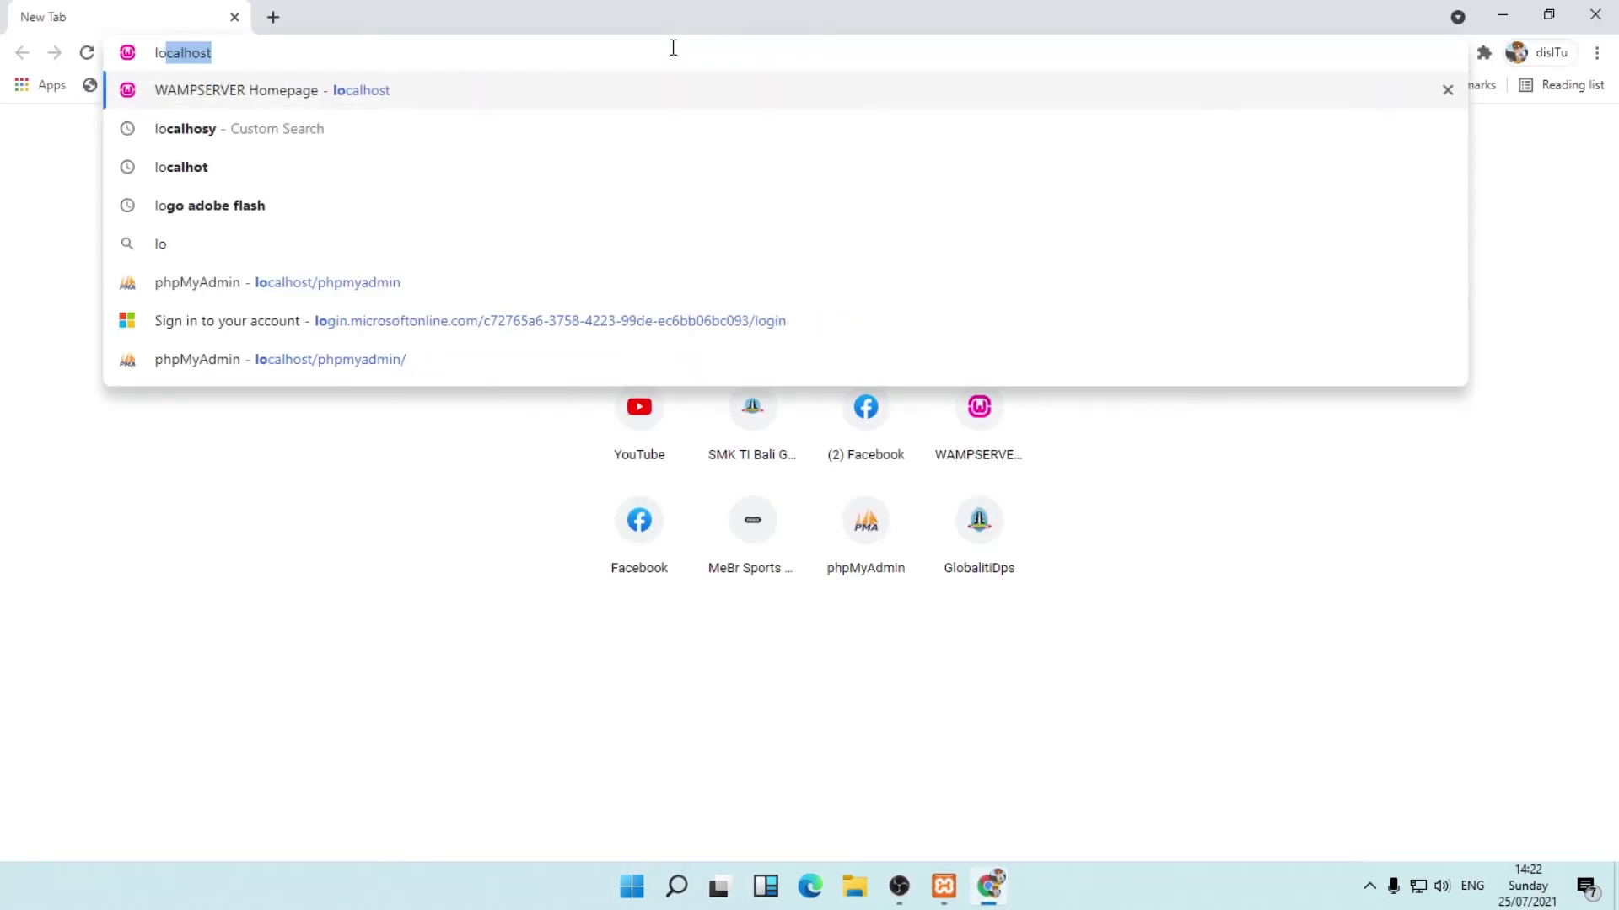
text(calhoy)
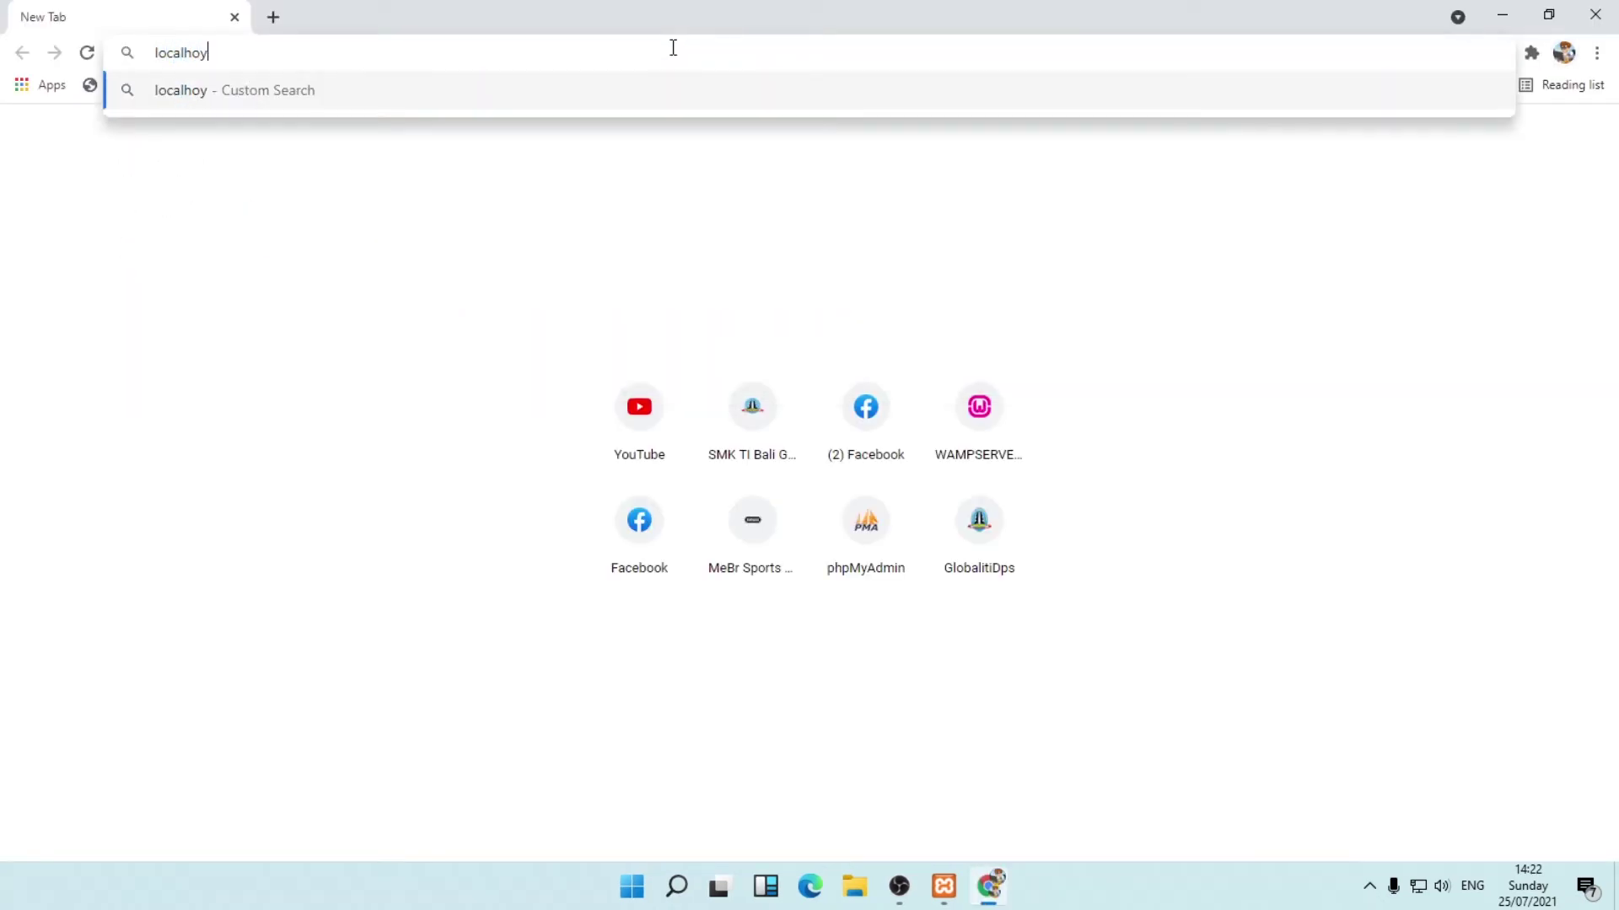
key(BackSpace)
text(y)
key(BackSpace)
text(st)
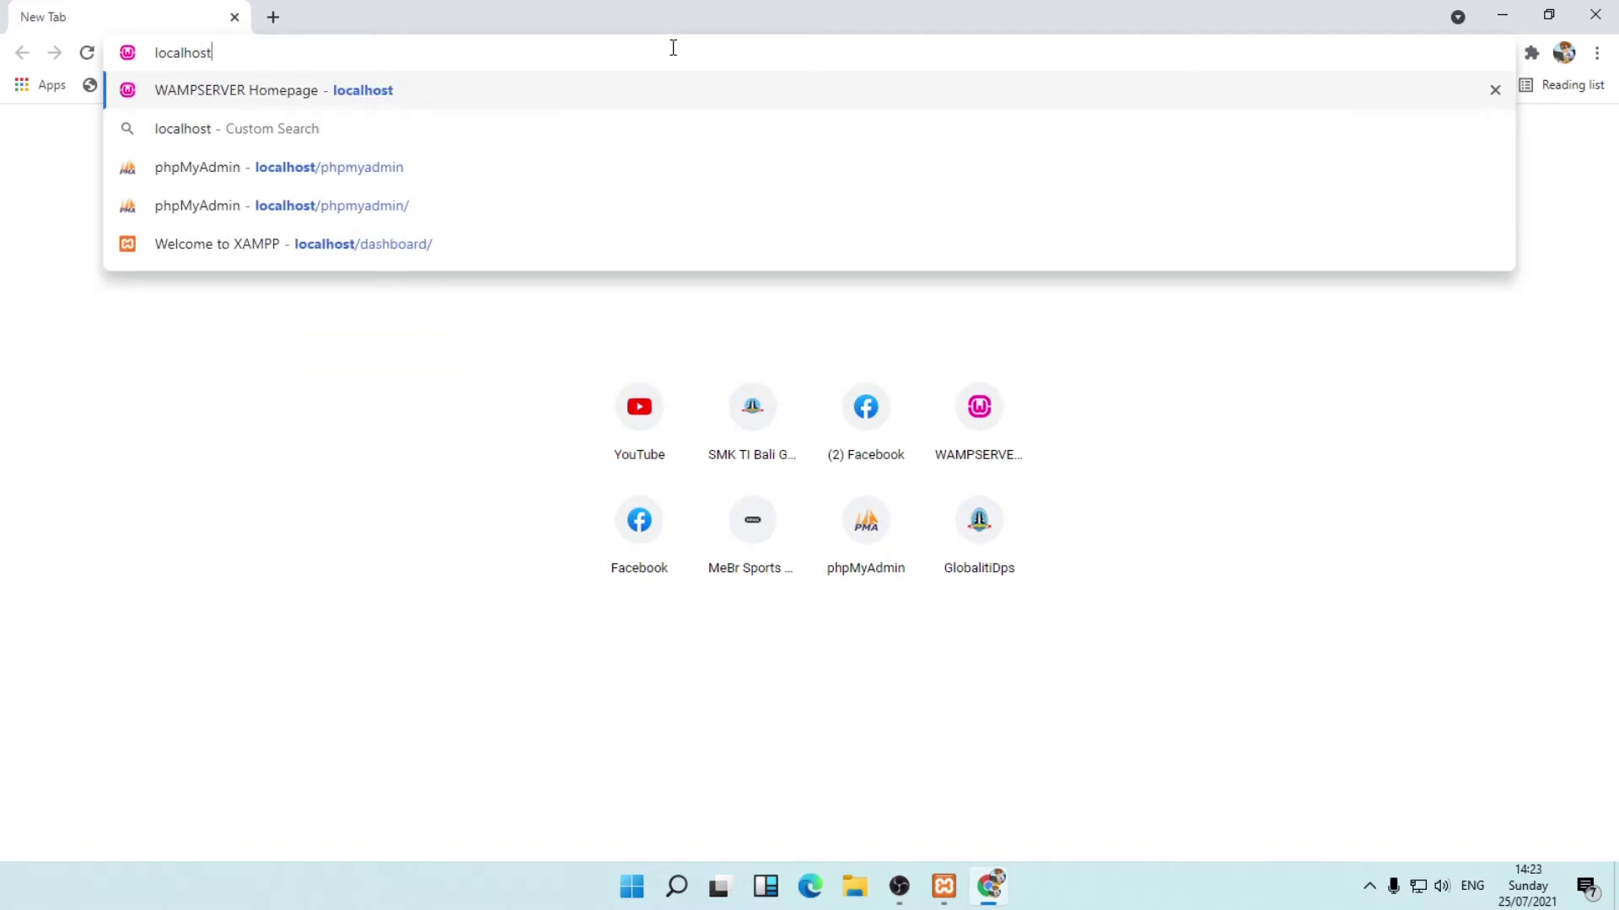
key(Return)
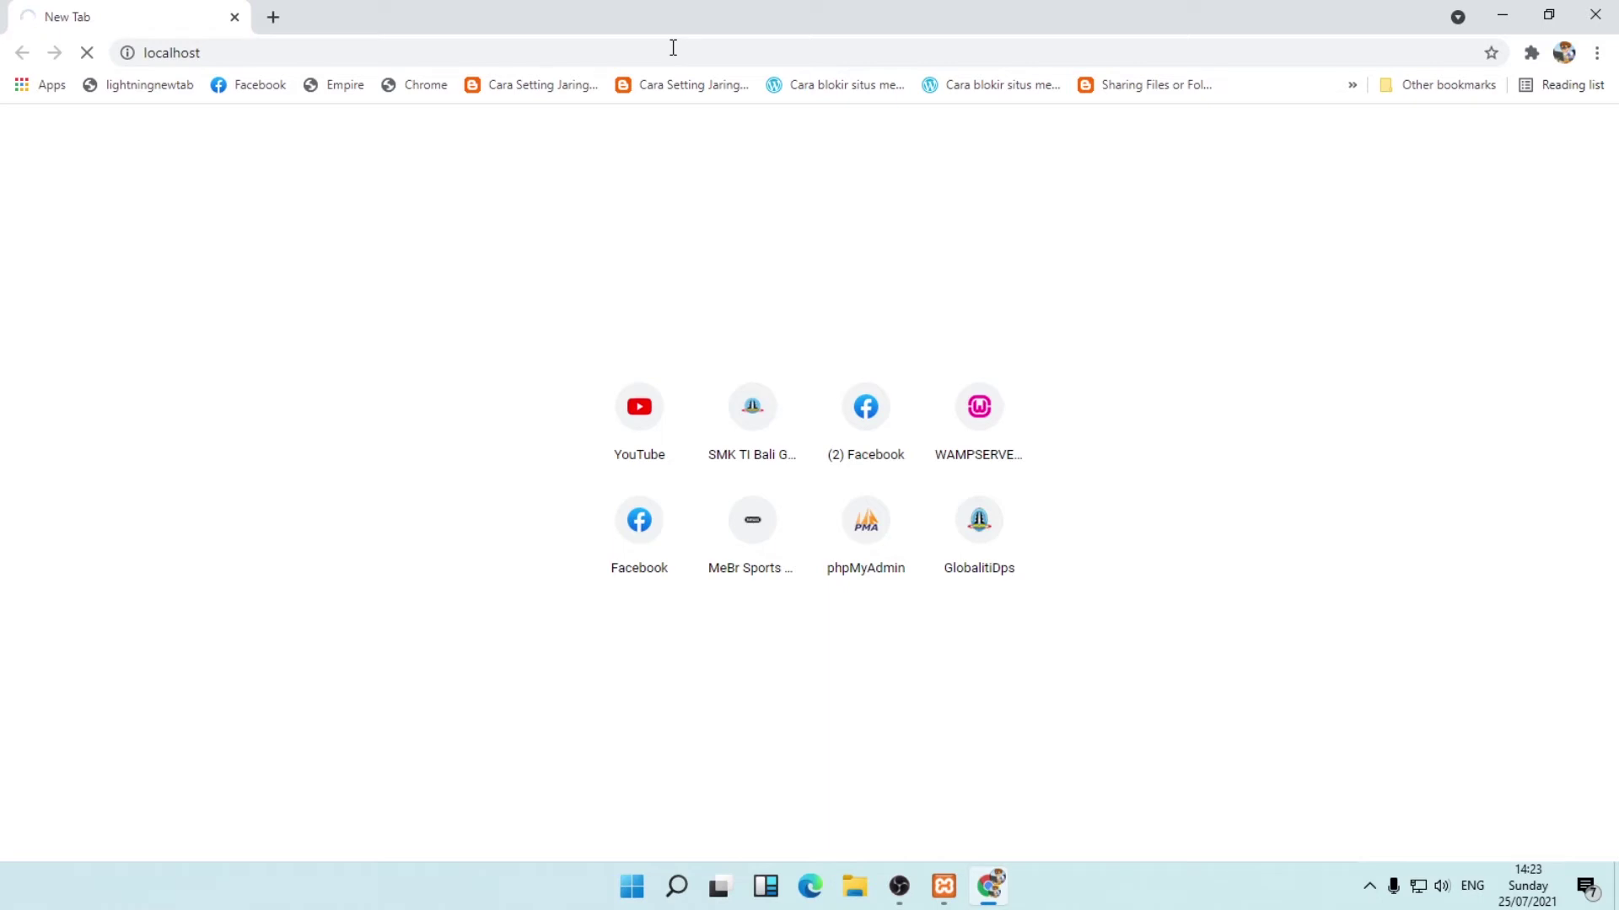
key(F5)
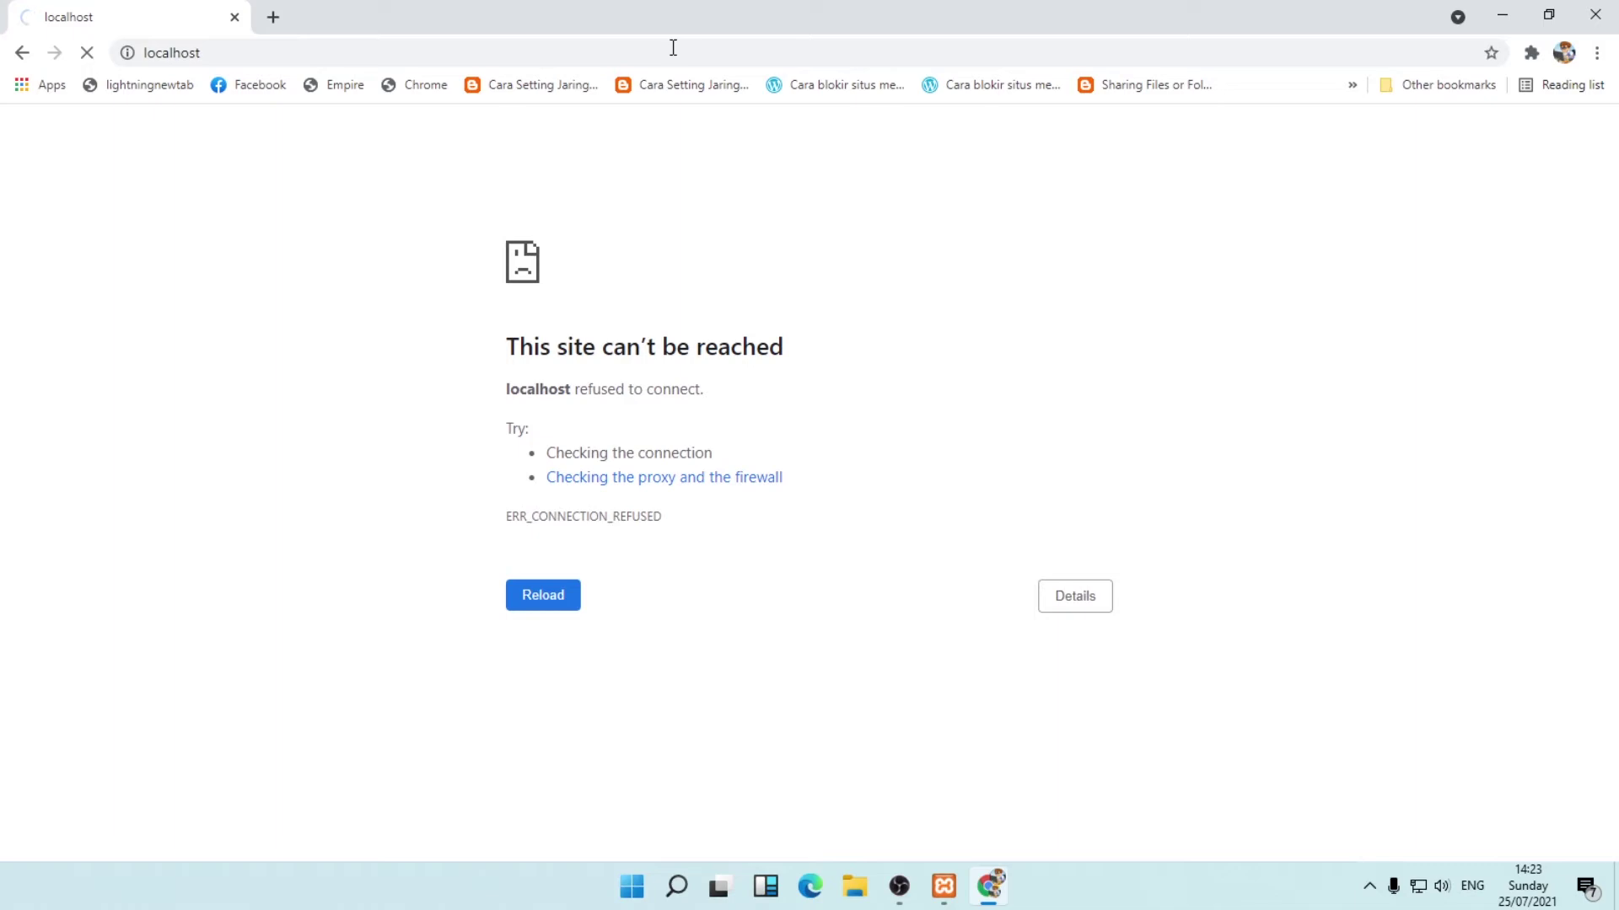
click(1595, 14)
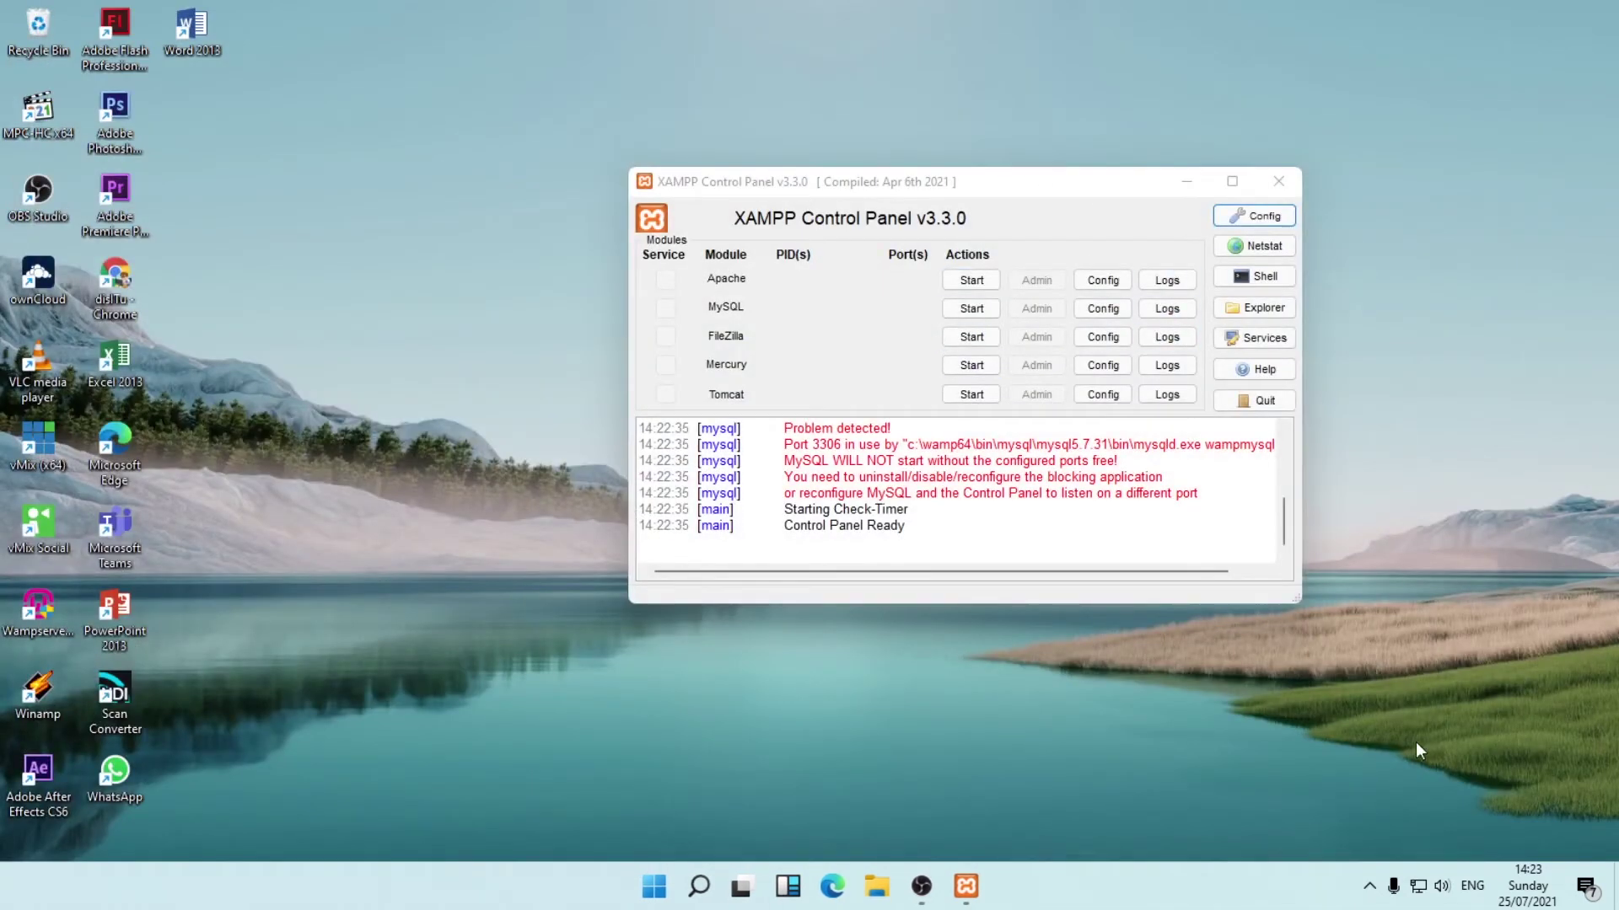
Choose Stop All Services from WampServer's tray menu and nudge the XAMPP window up.
click(1369, 885)
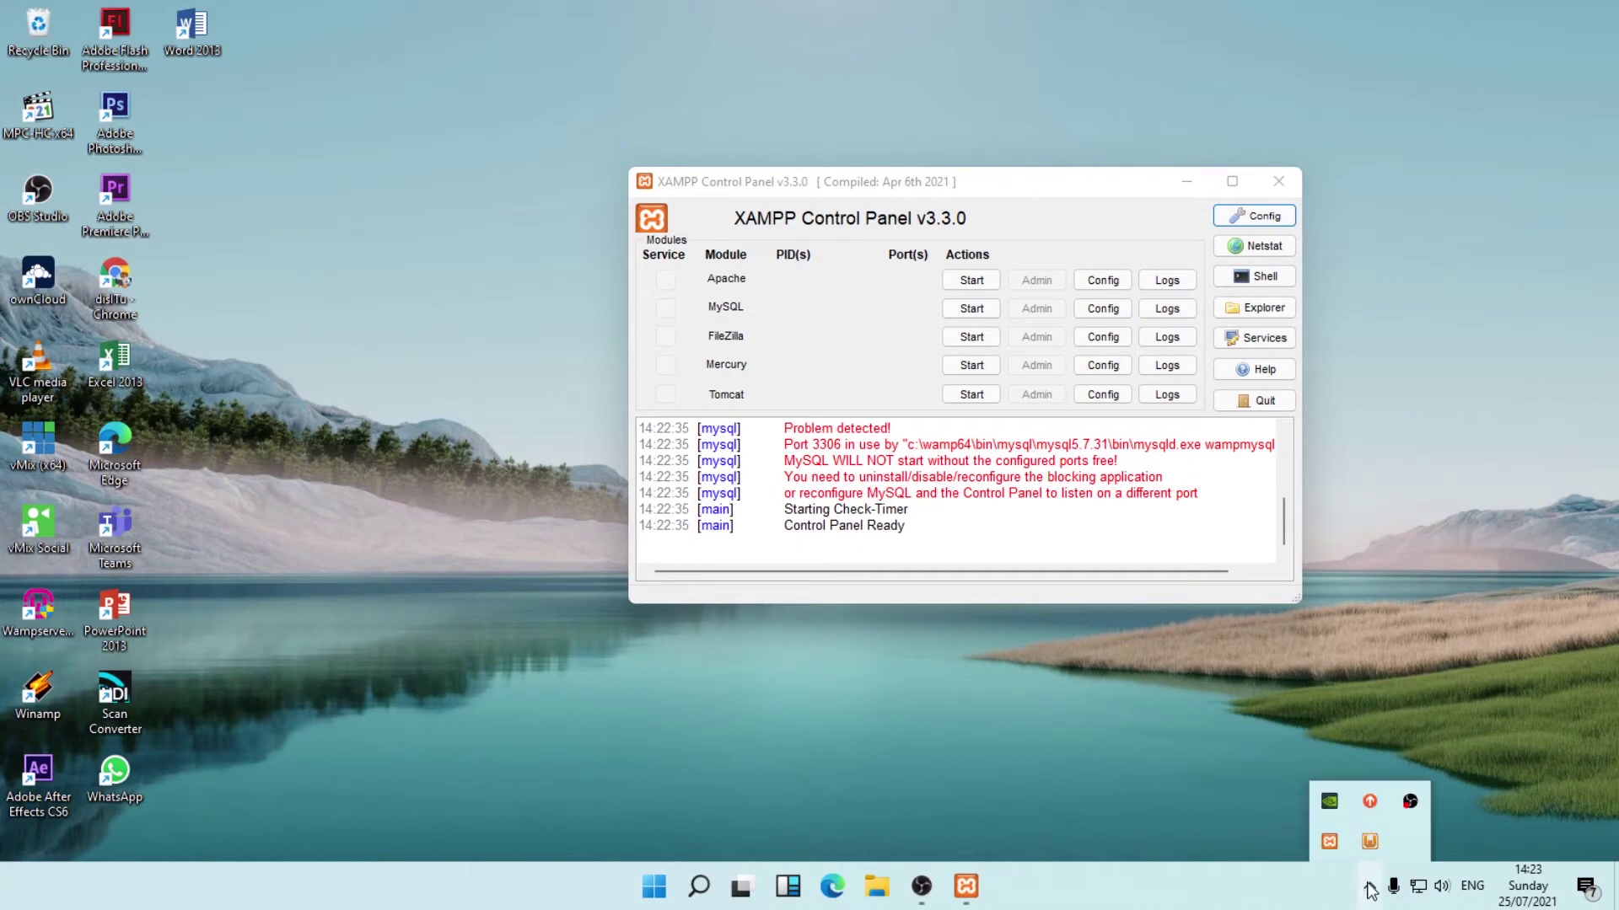
right_click(1369, 844)
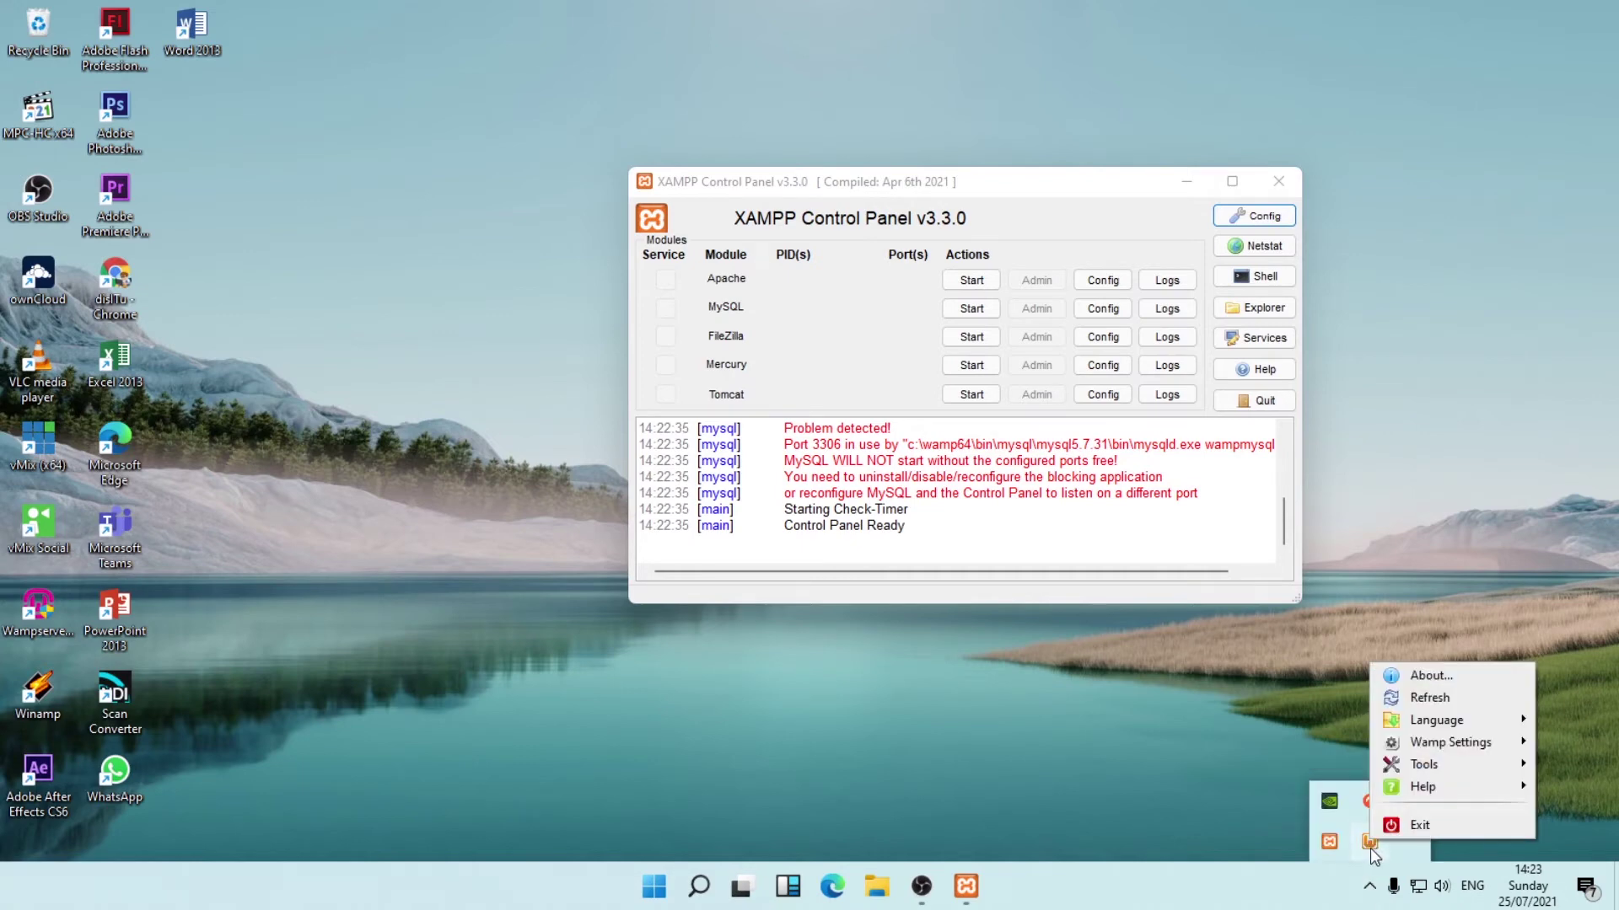
click(1369, 850)
click(1369, 850)
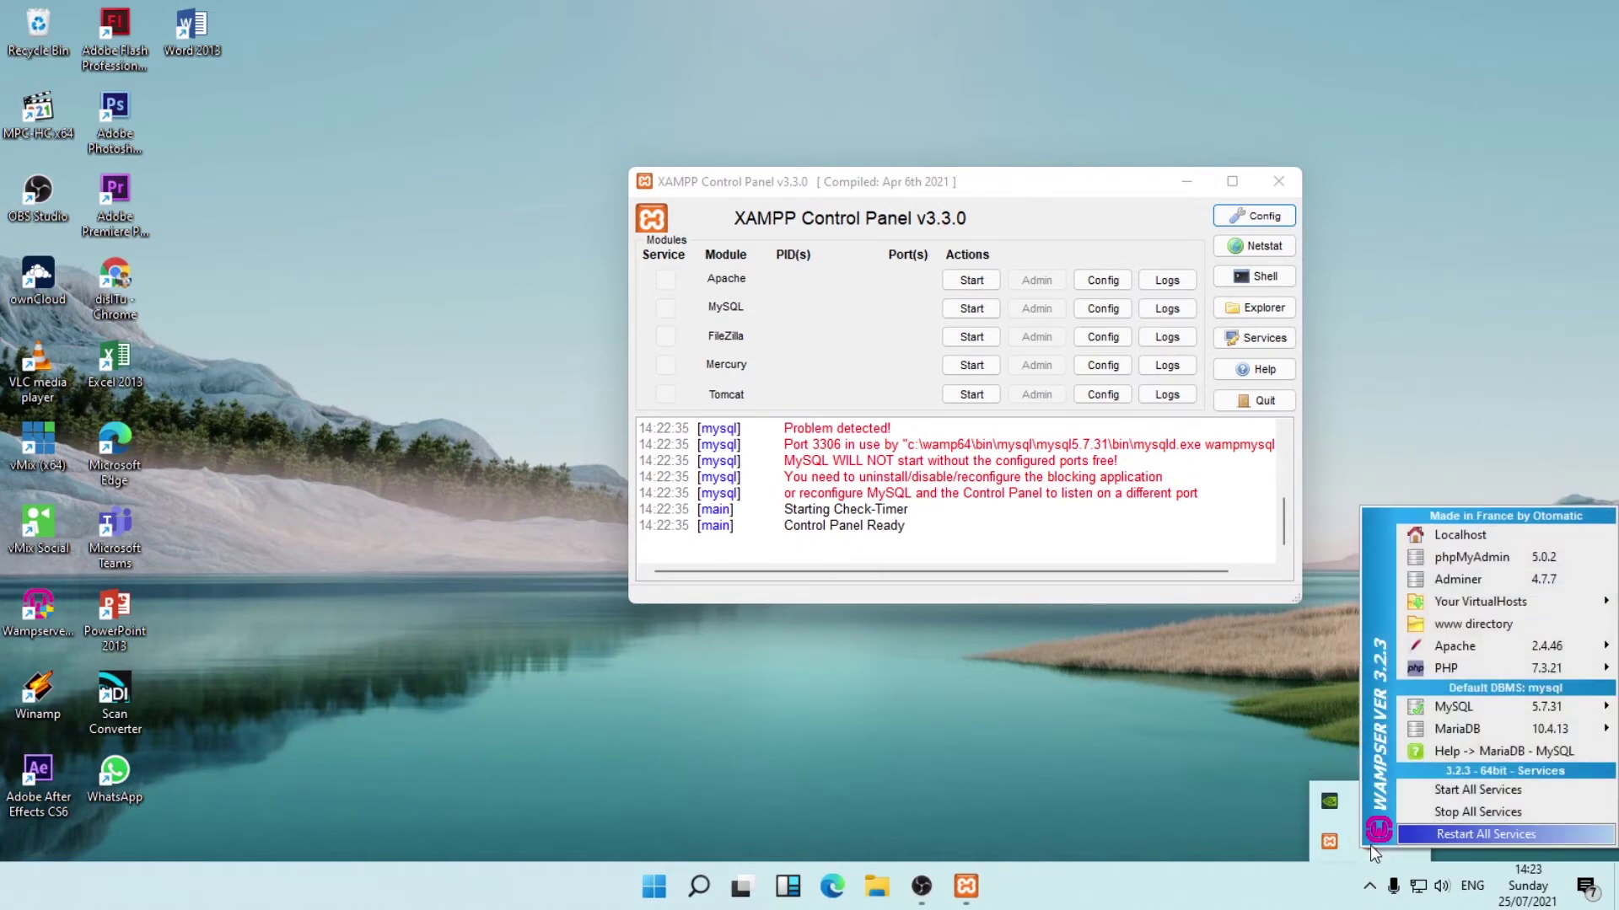
click(1470, 814)
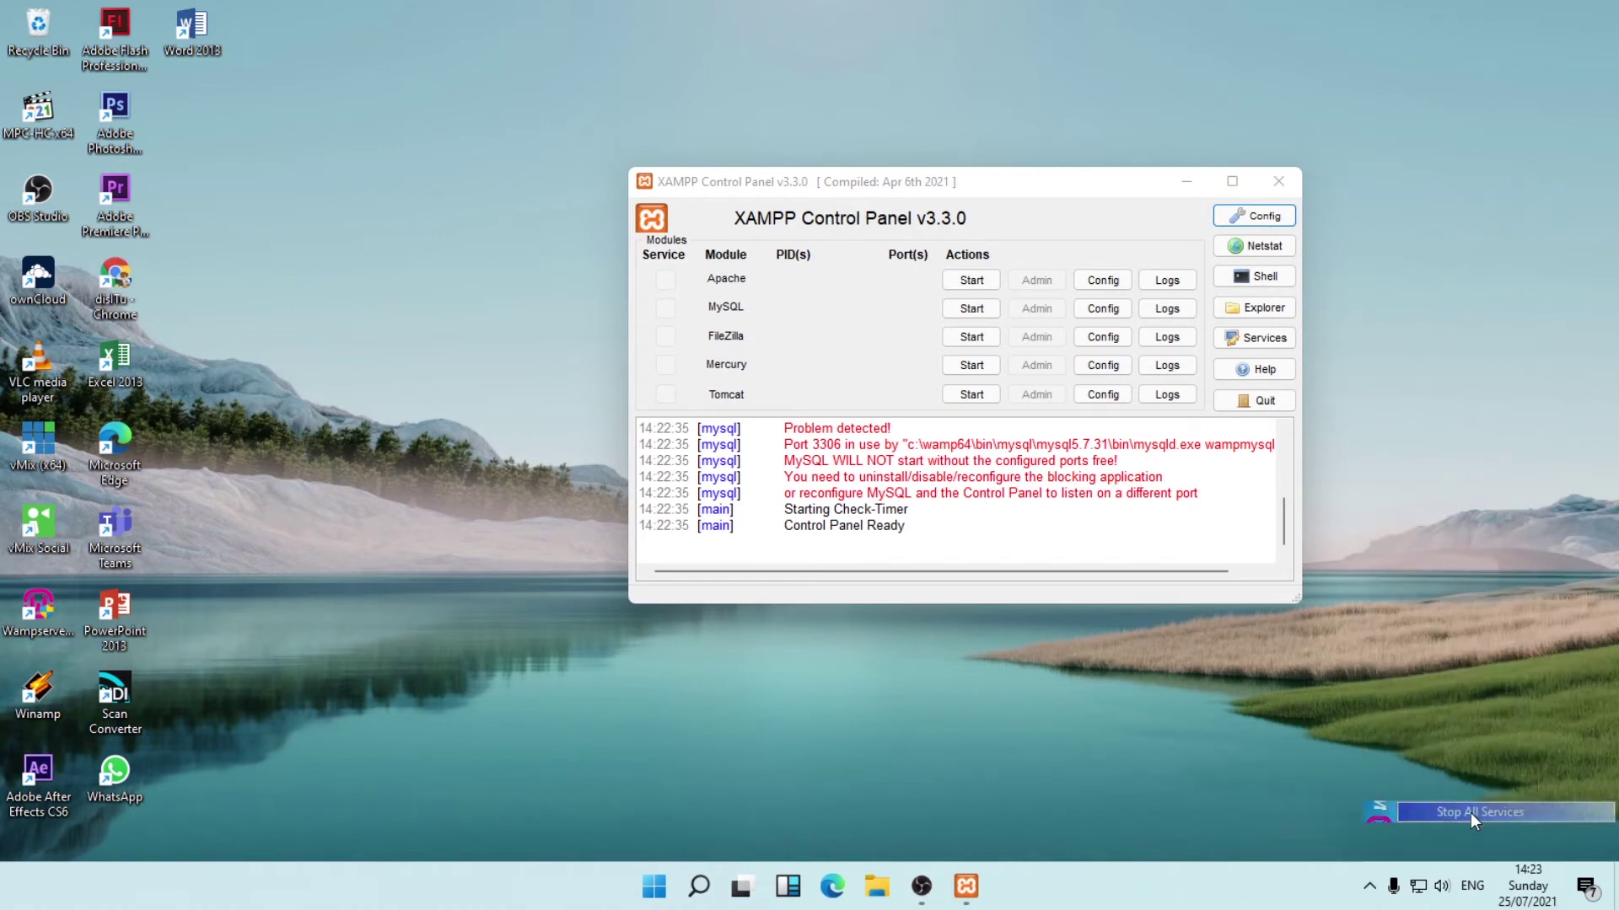
click(1369, 890)
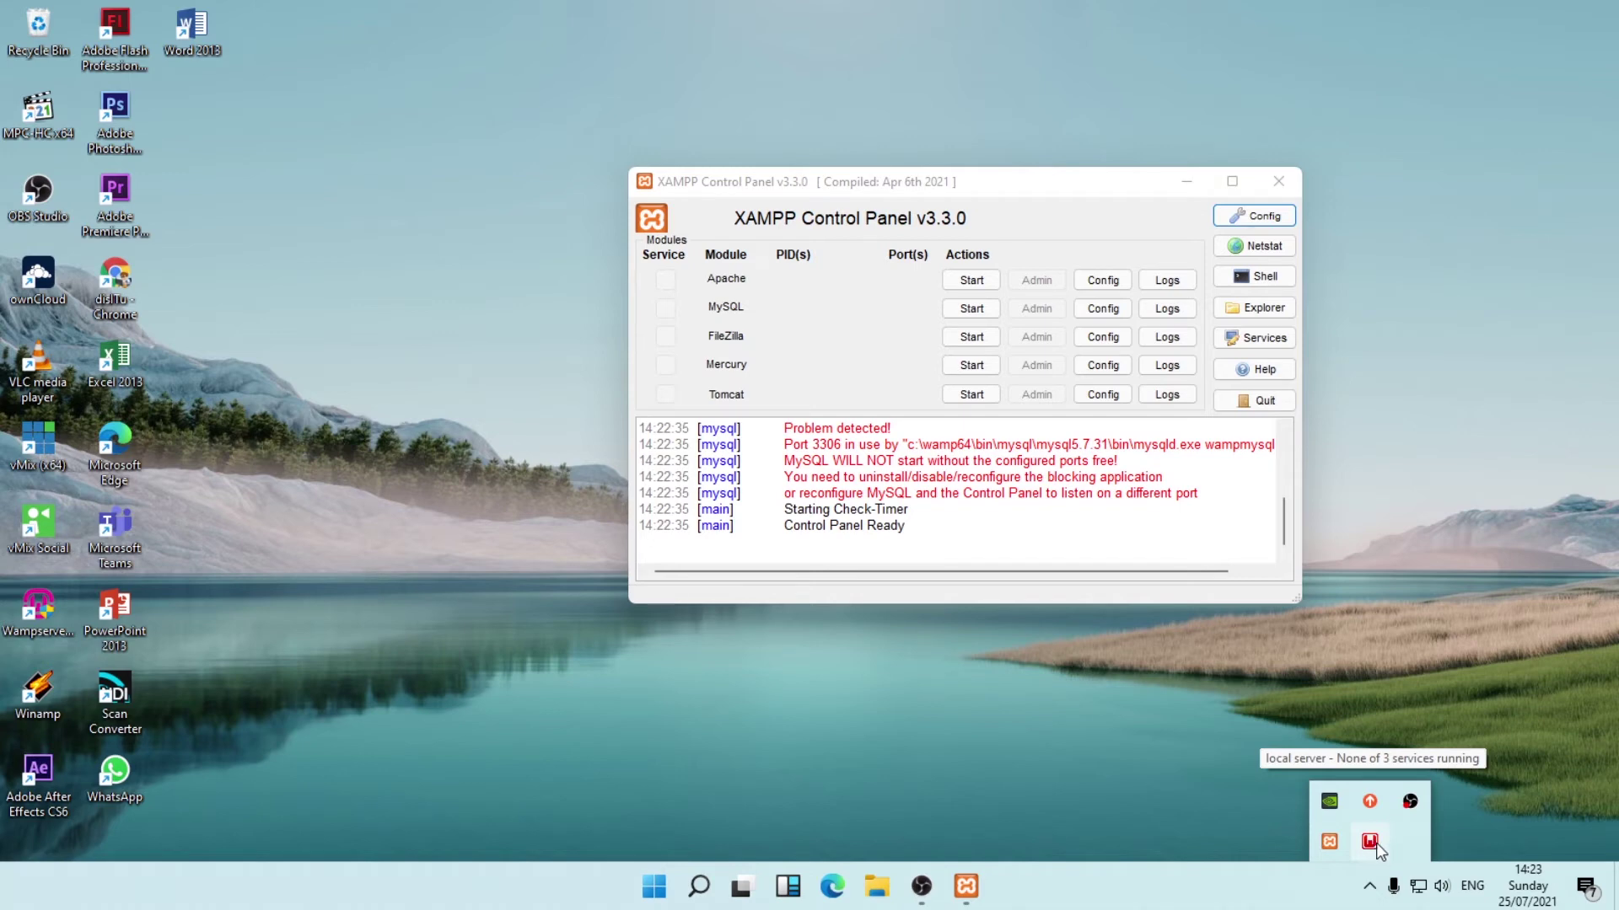
click(895, 196)
mouse_move(950, 180)
mouse_down()
mouse_move(995, 149)
mouse_move(953, 155)
mouse_up()
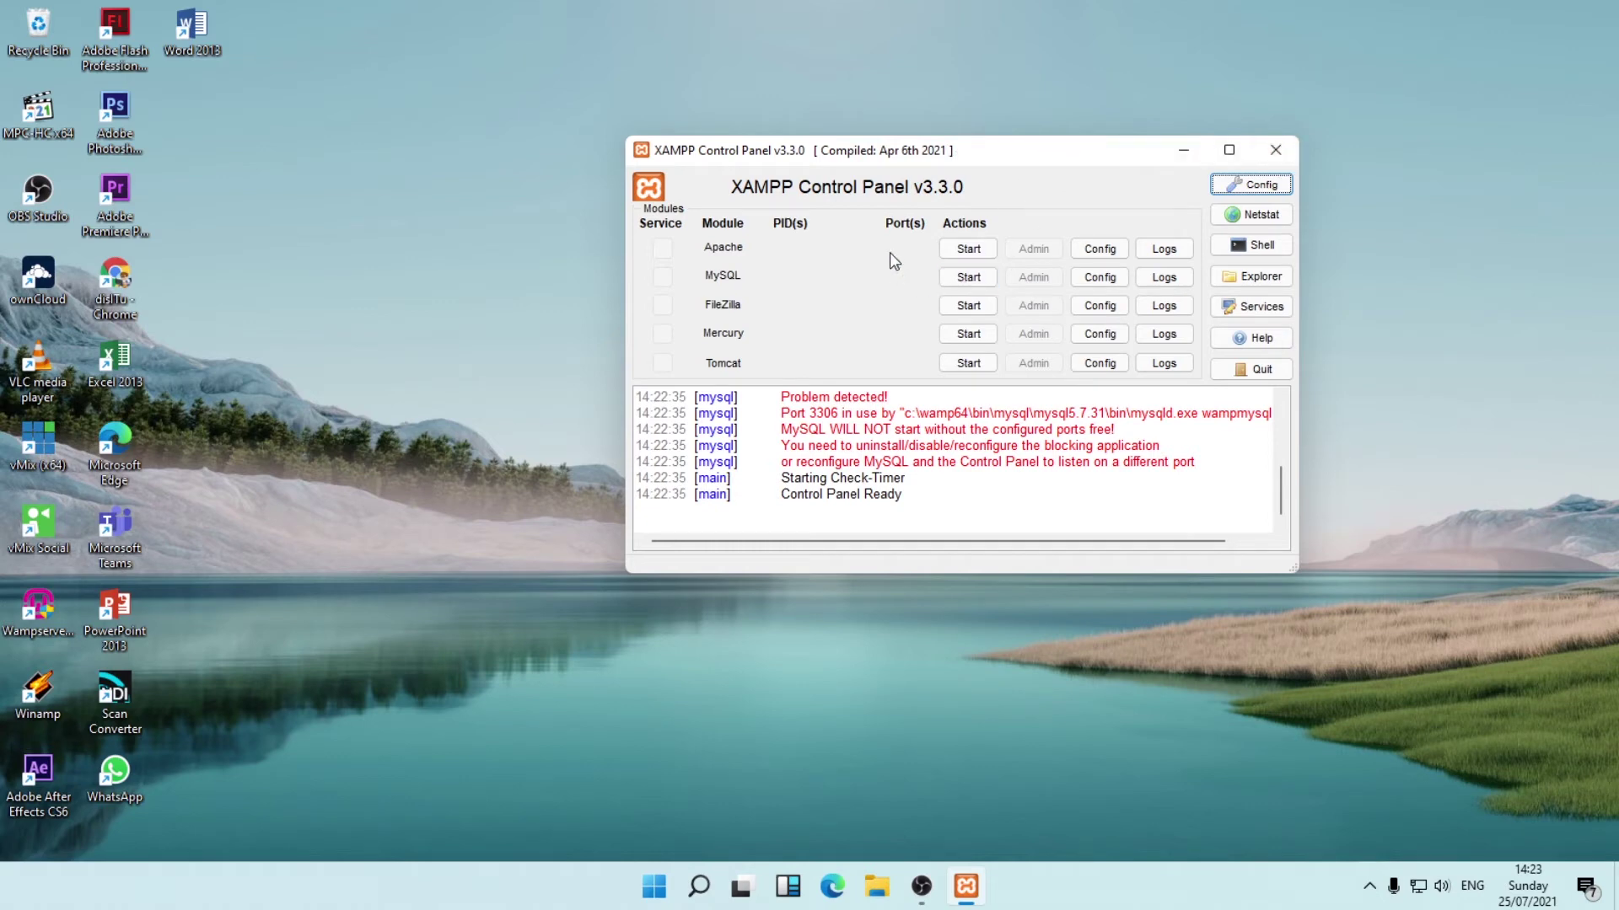
Open Apache's httpd.conf in Notepad and bring up the Find box.
click(1109, 253)
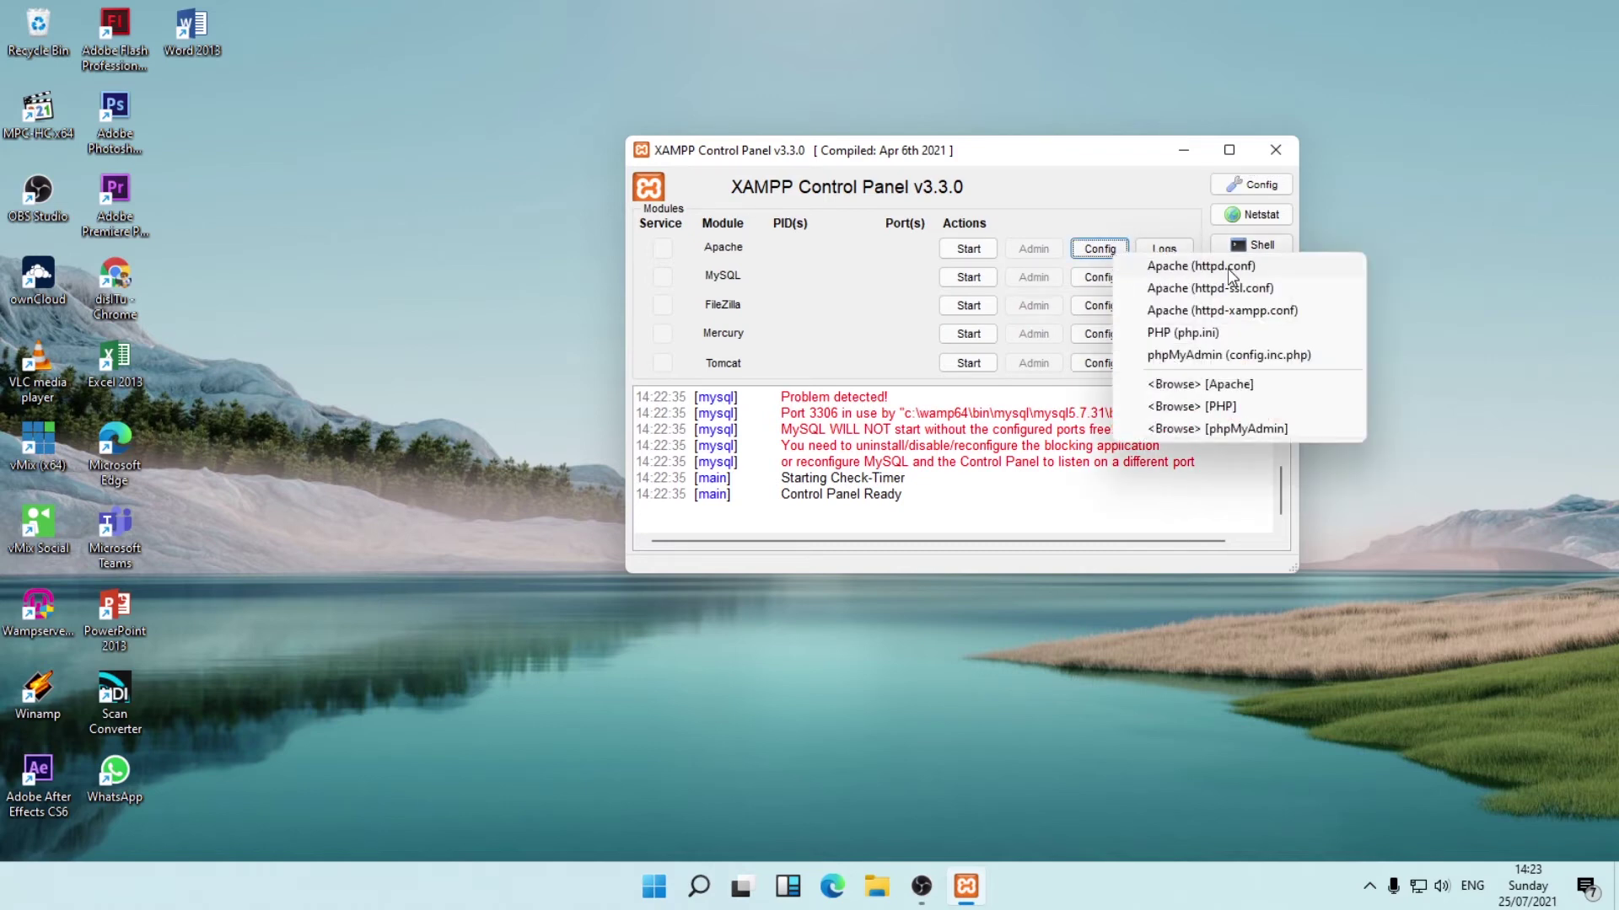
click(1227, 267)
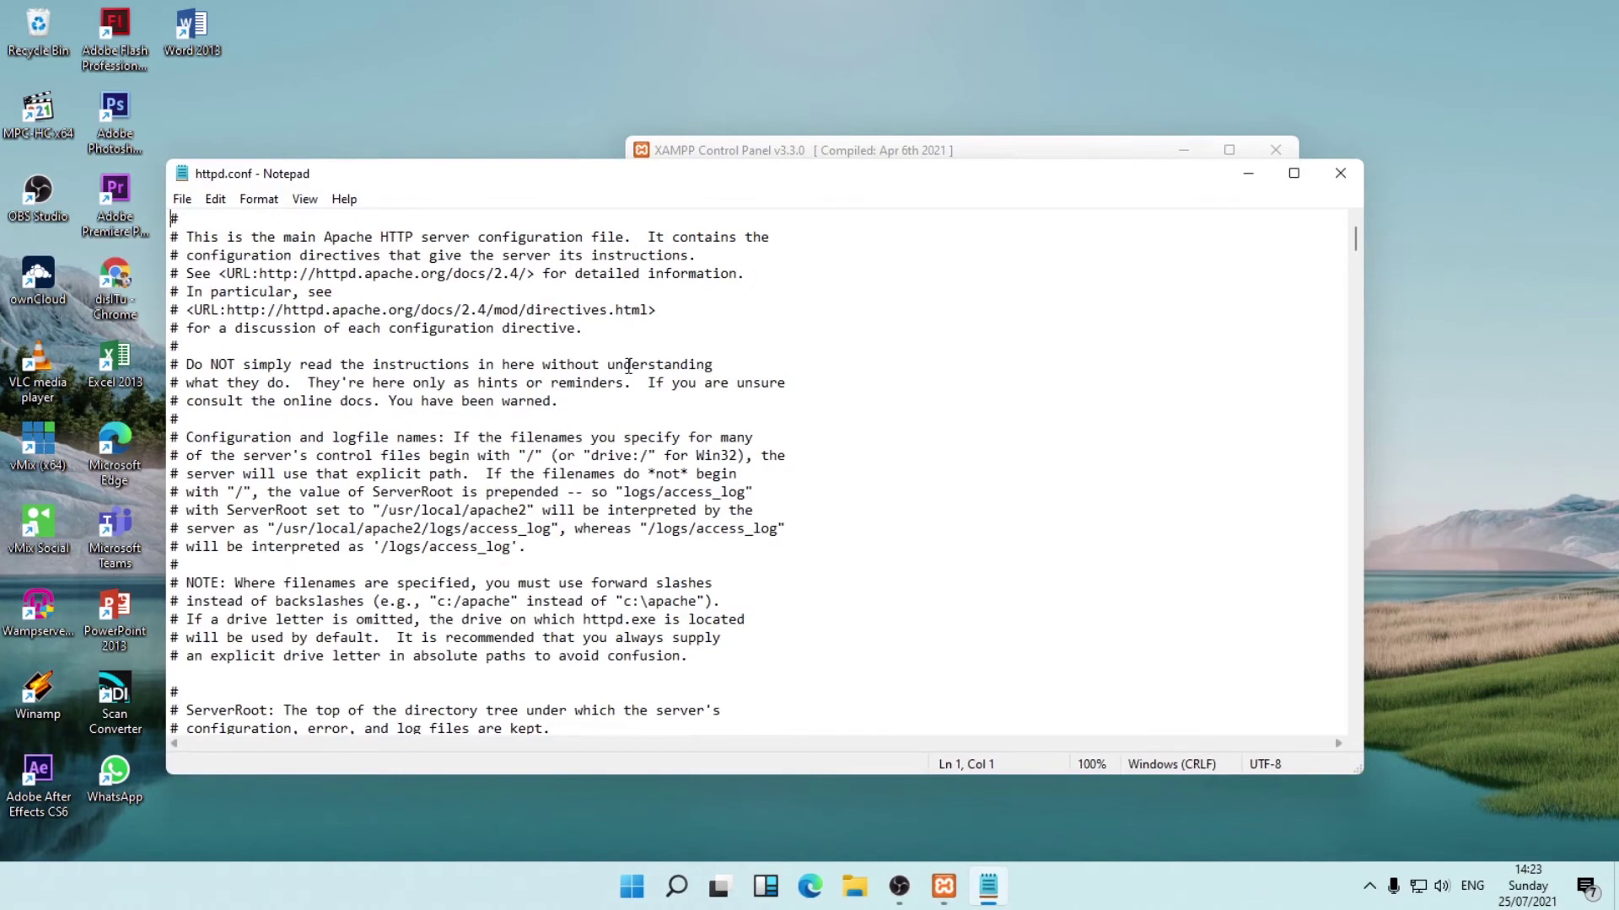
key(ctrl+f)
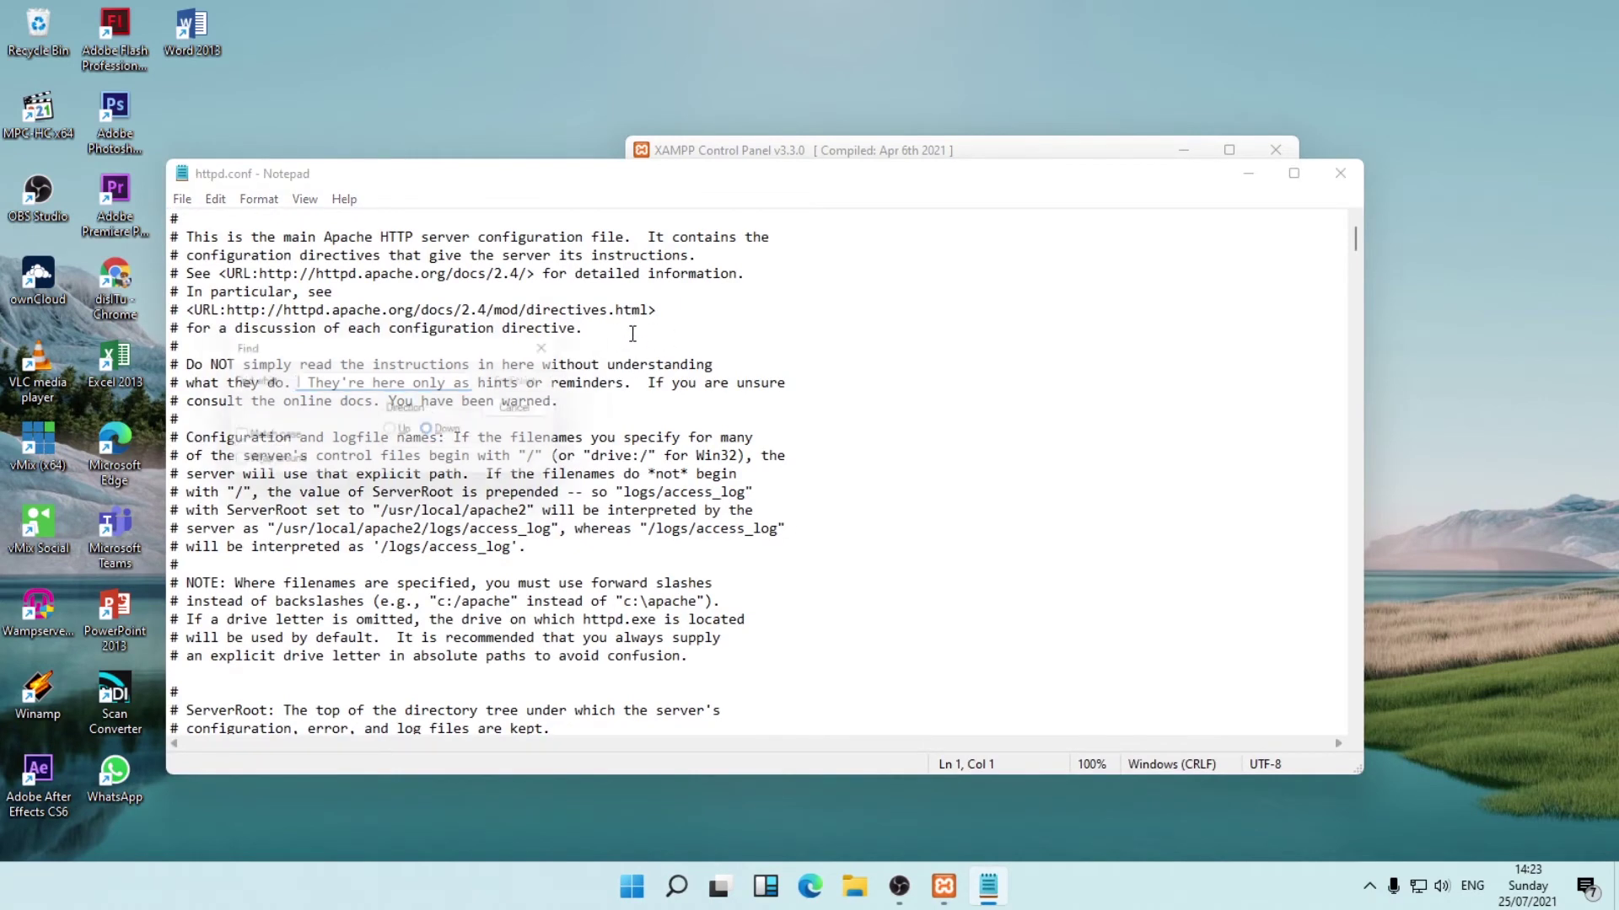
drag(478, 335, 561, 318)
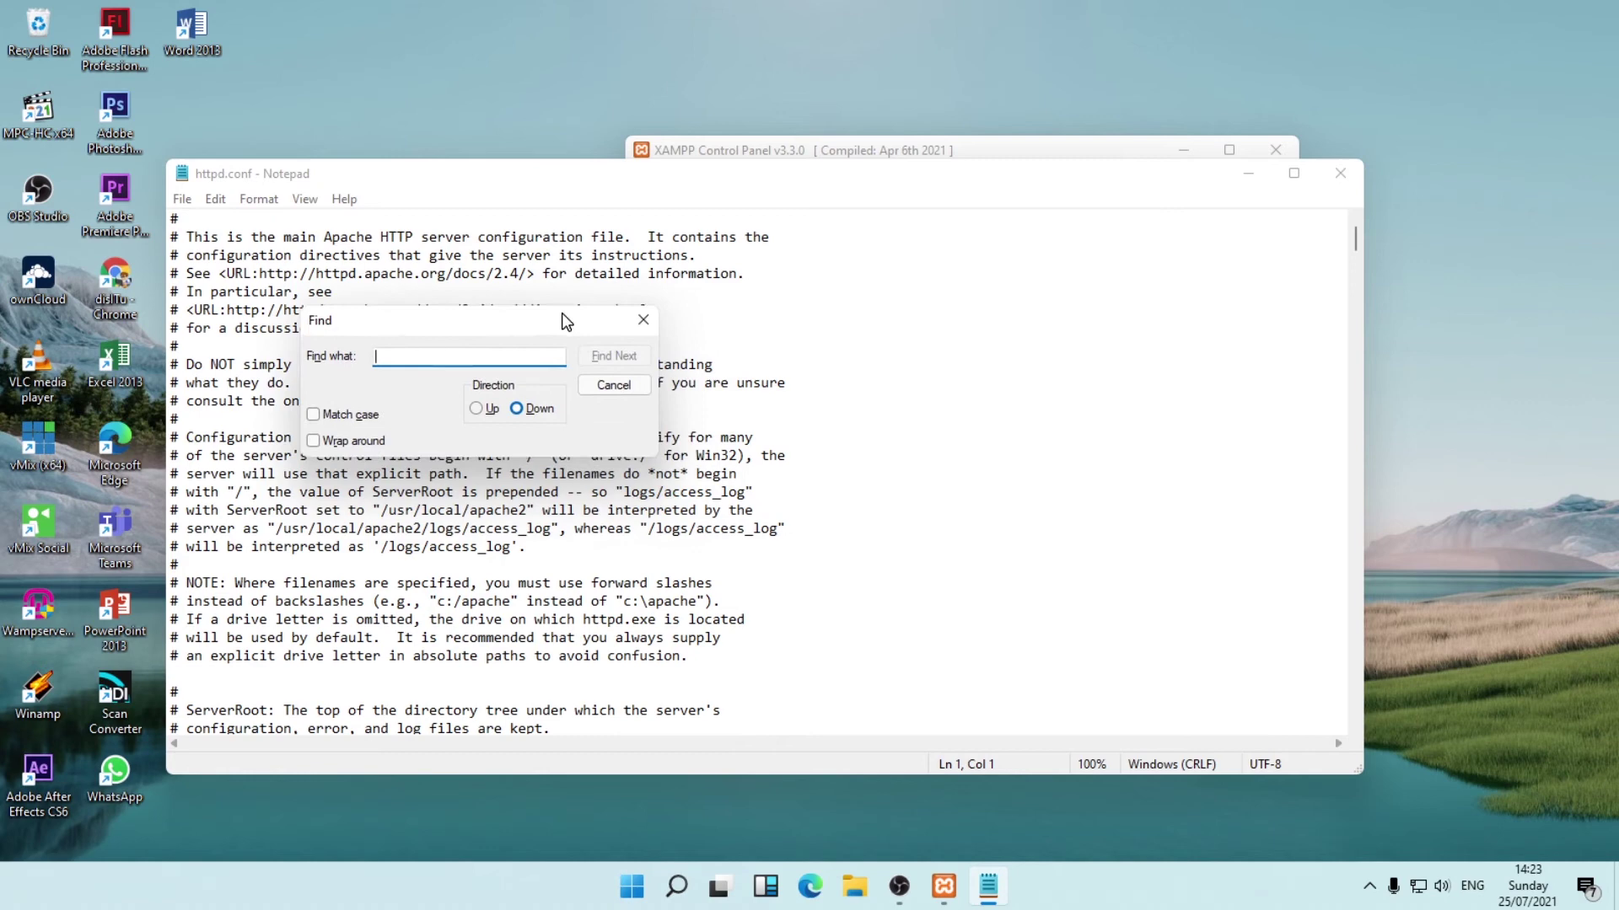
click(643, 319)
key(ctrl+f)
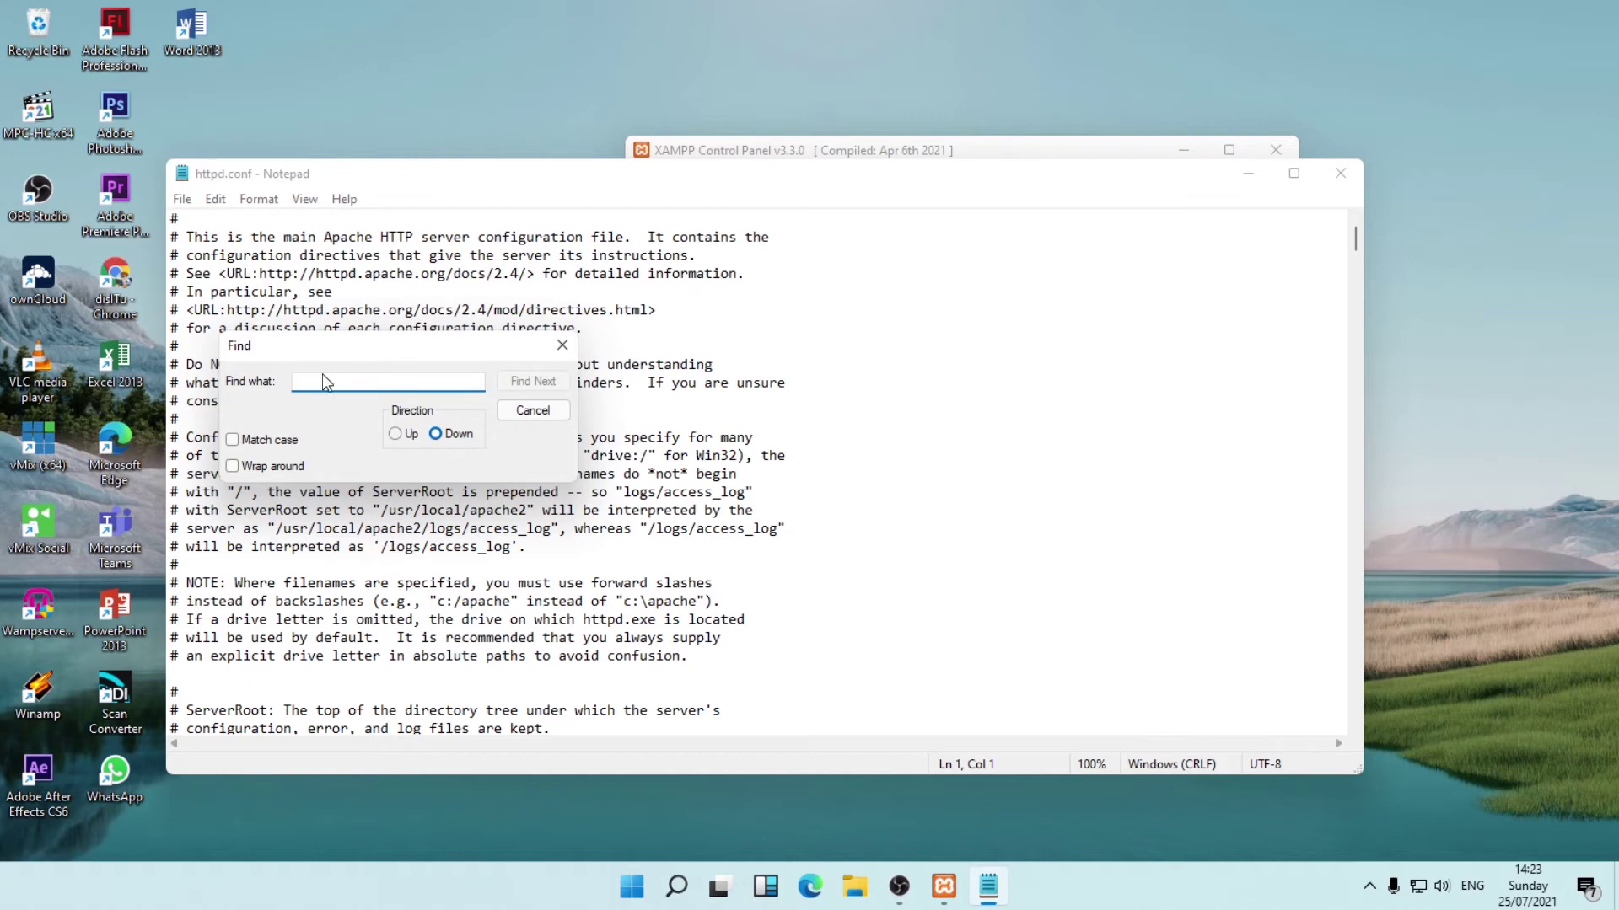
Find the Listen 80 line and change it to Listen 8080.
text(Listen 80)
click(532, 381)
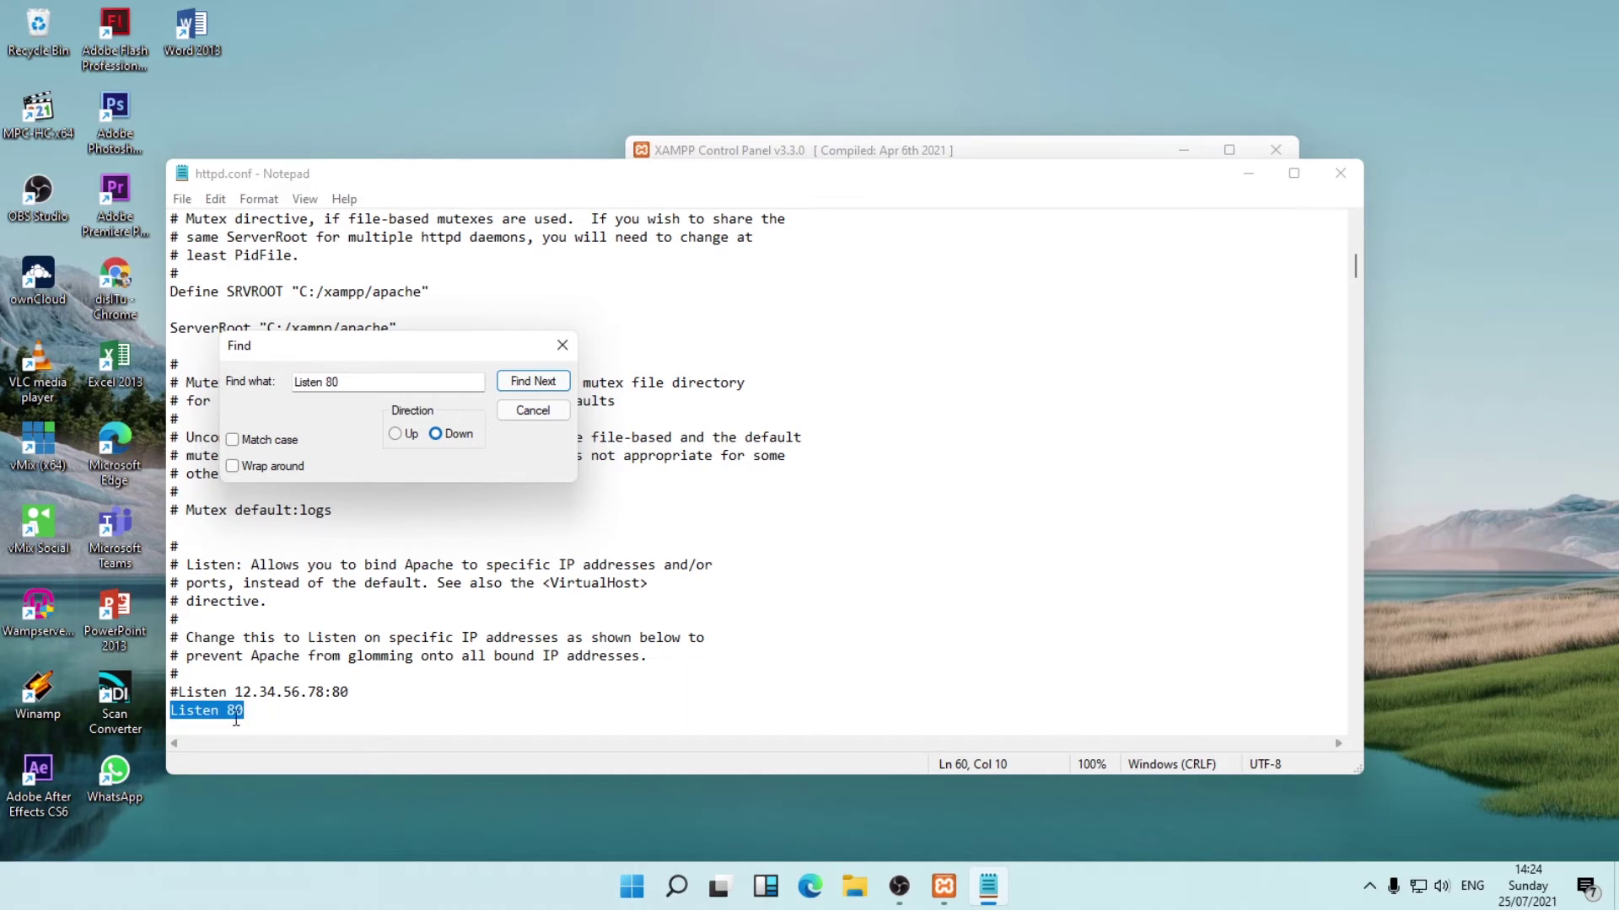
click(247, 713)
text(80)
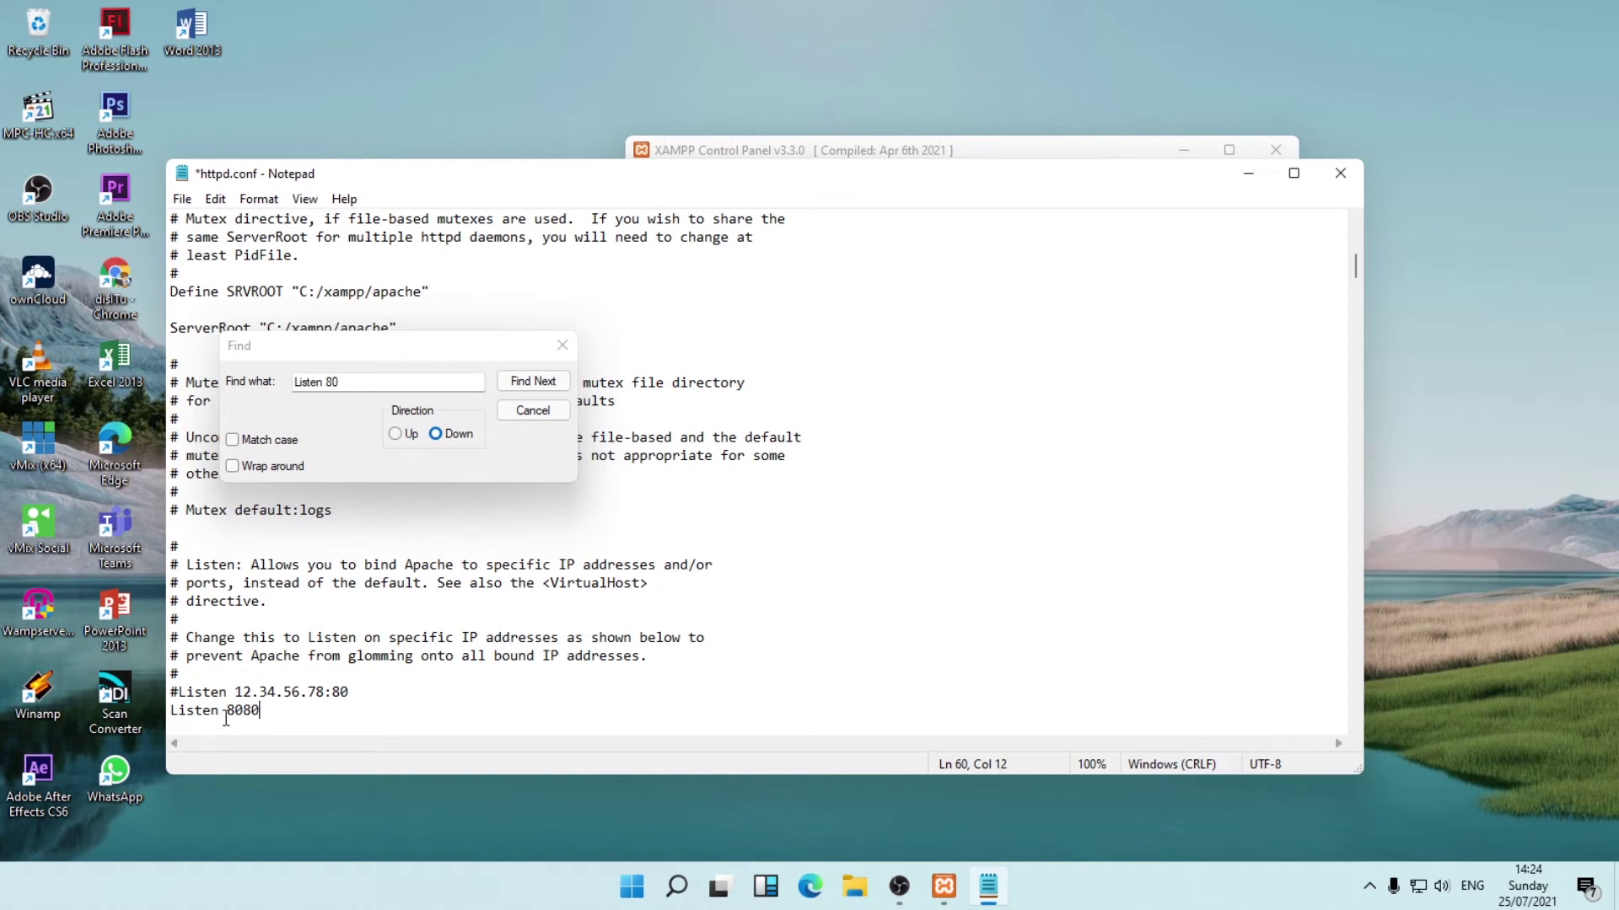
drag(344, 382, 280, 382)
Find the active ServerName line and change it to localhost:8080.
text(se)
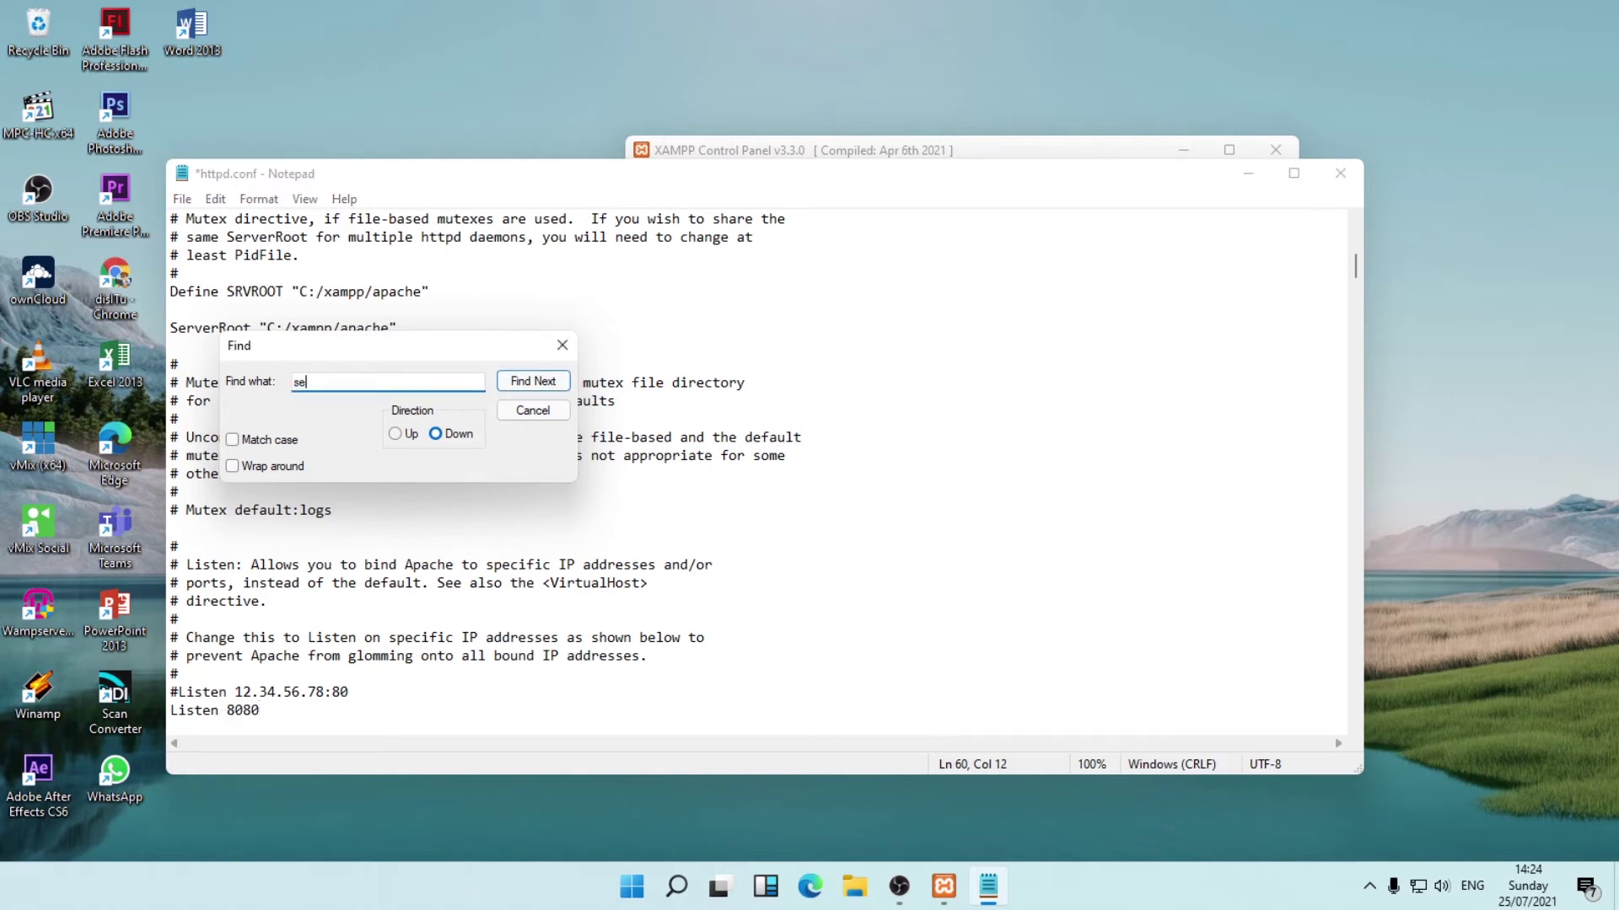
text(rvername)
click(532, 384)
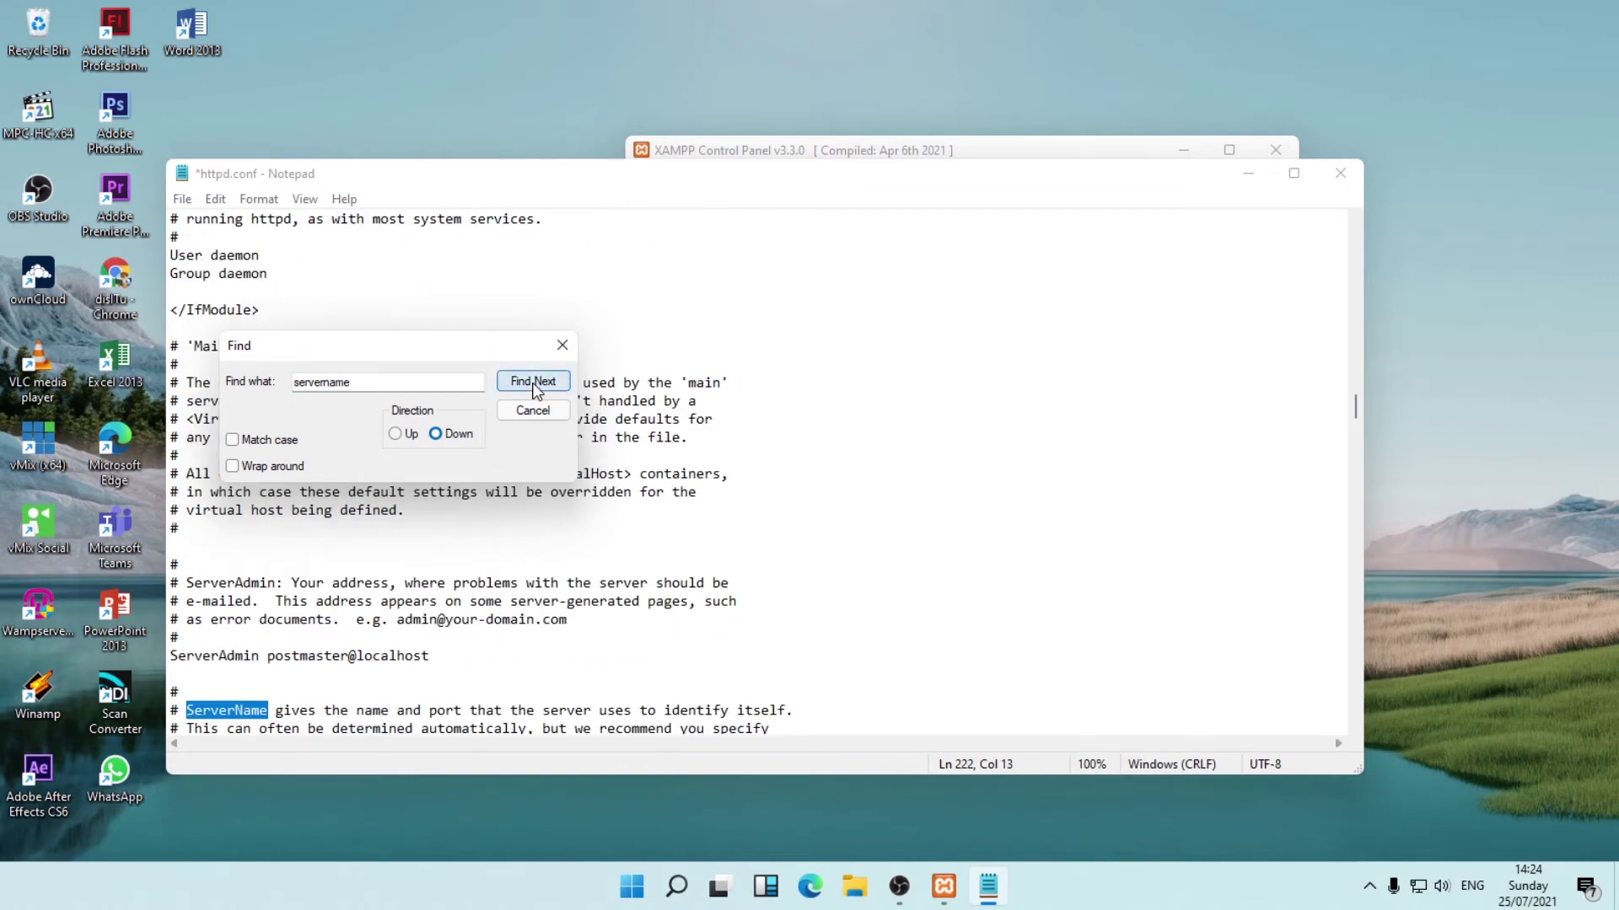
click(532, 384)
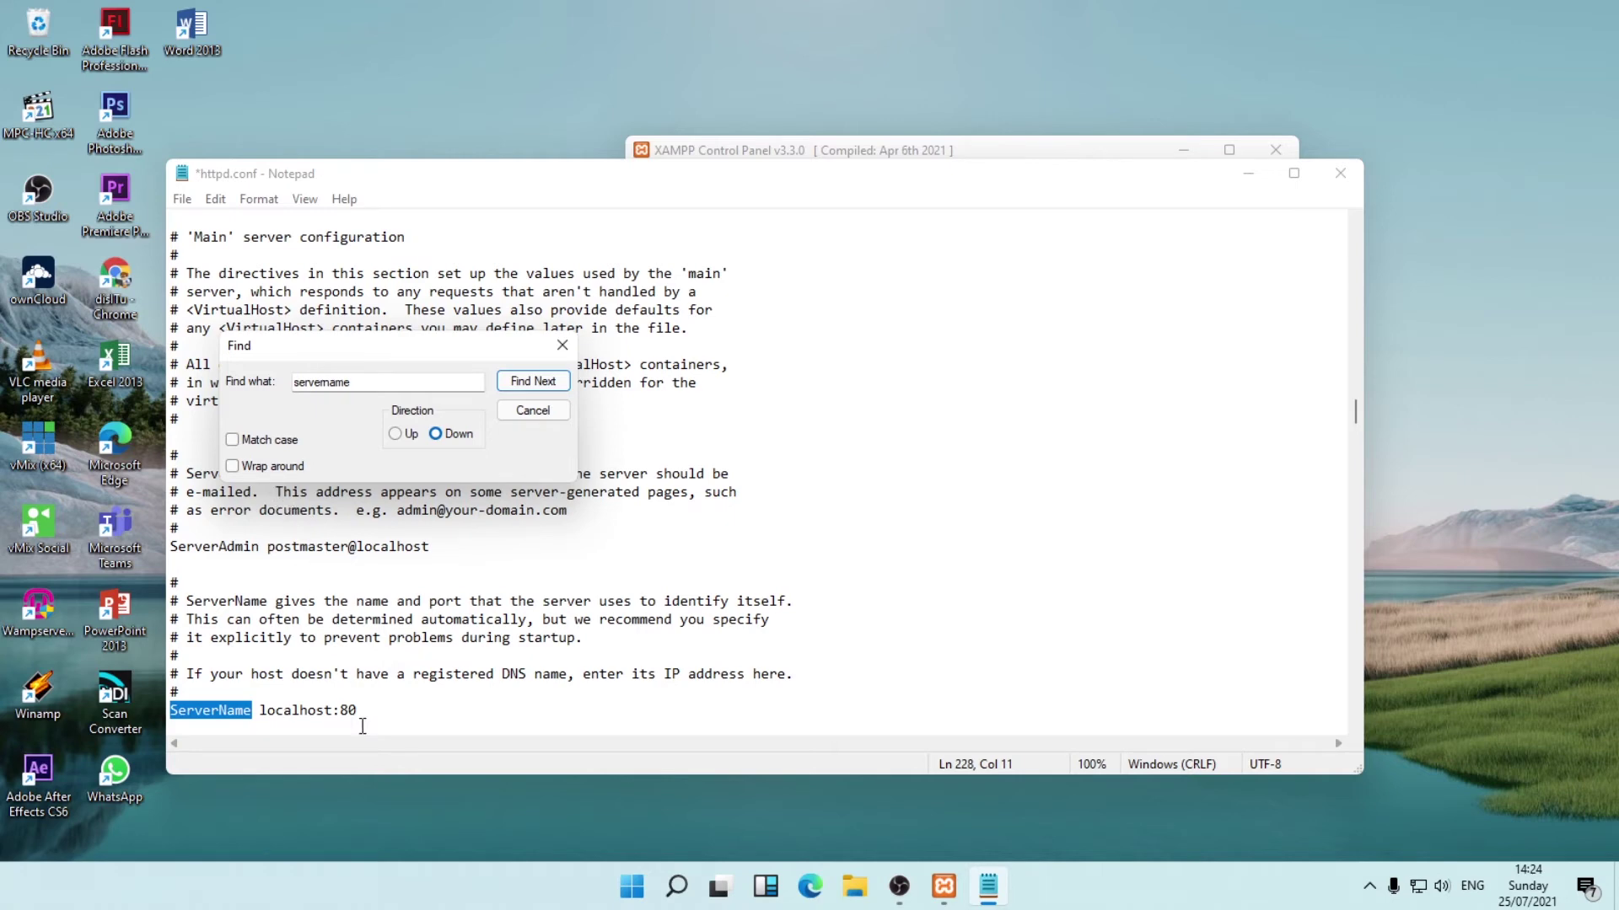
click(366, 715)
text(80)
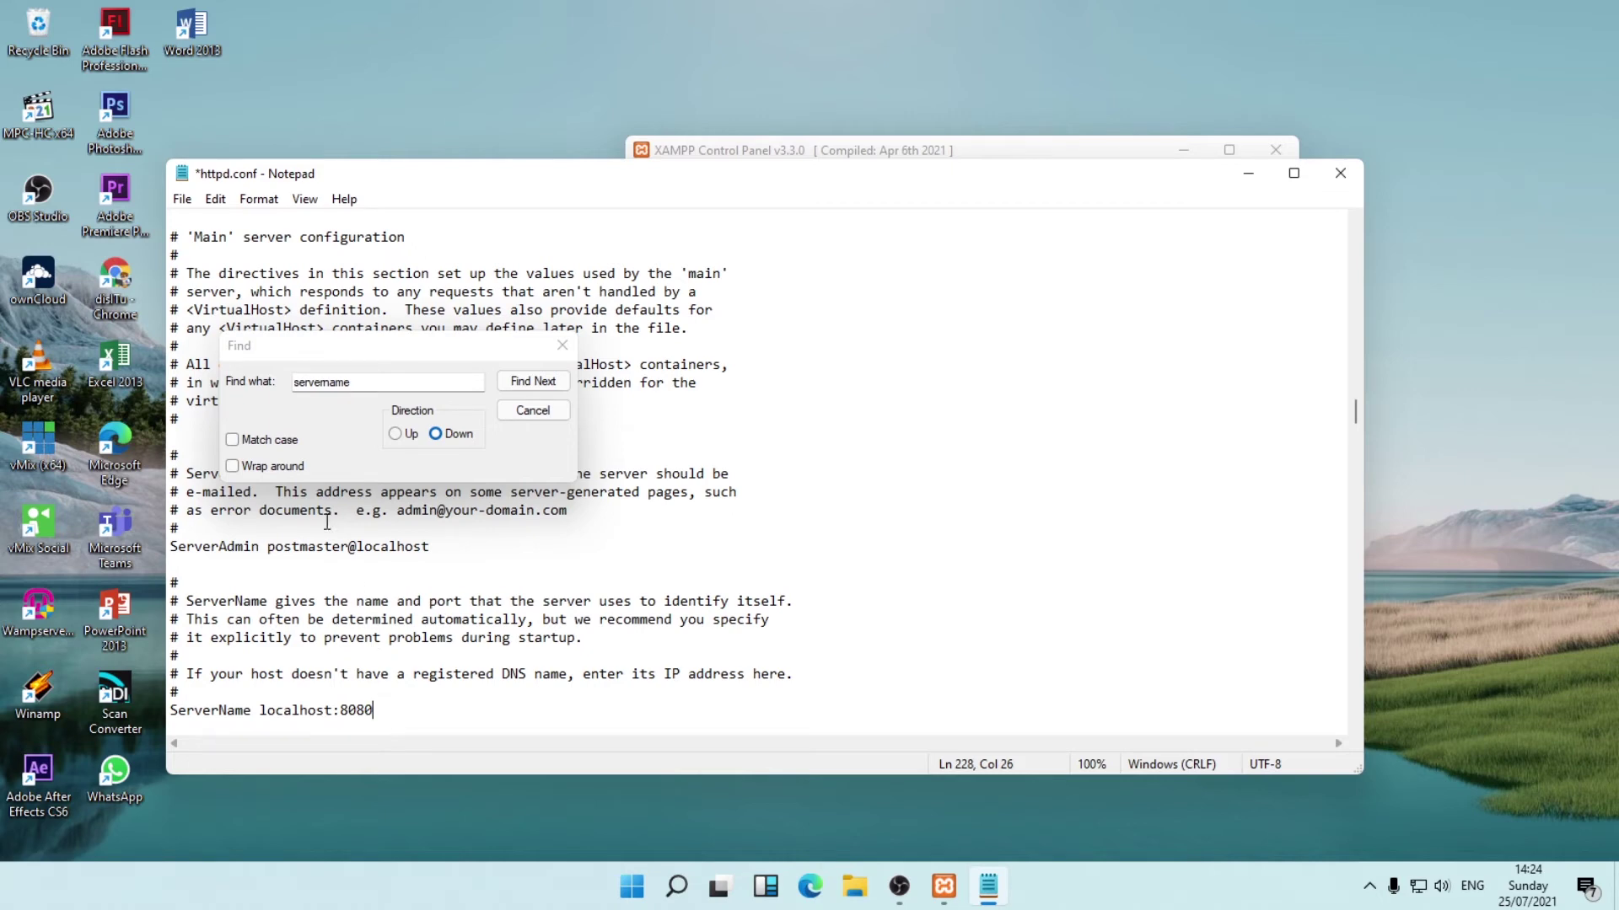
Close the Find box and Notepad, saving httpd.conf.
click(565, 349)
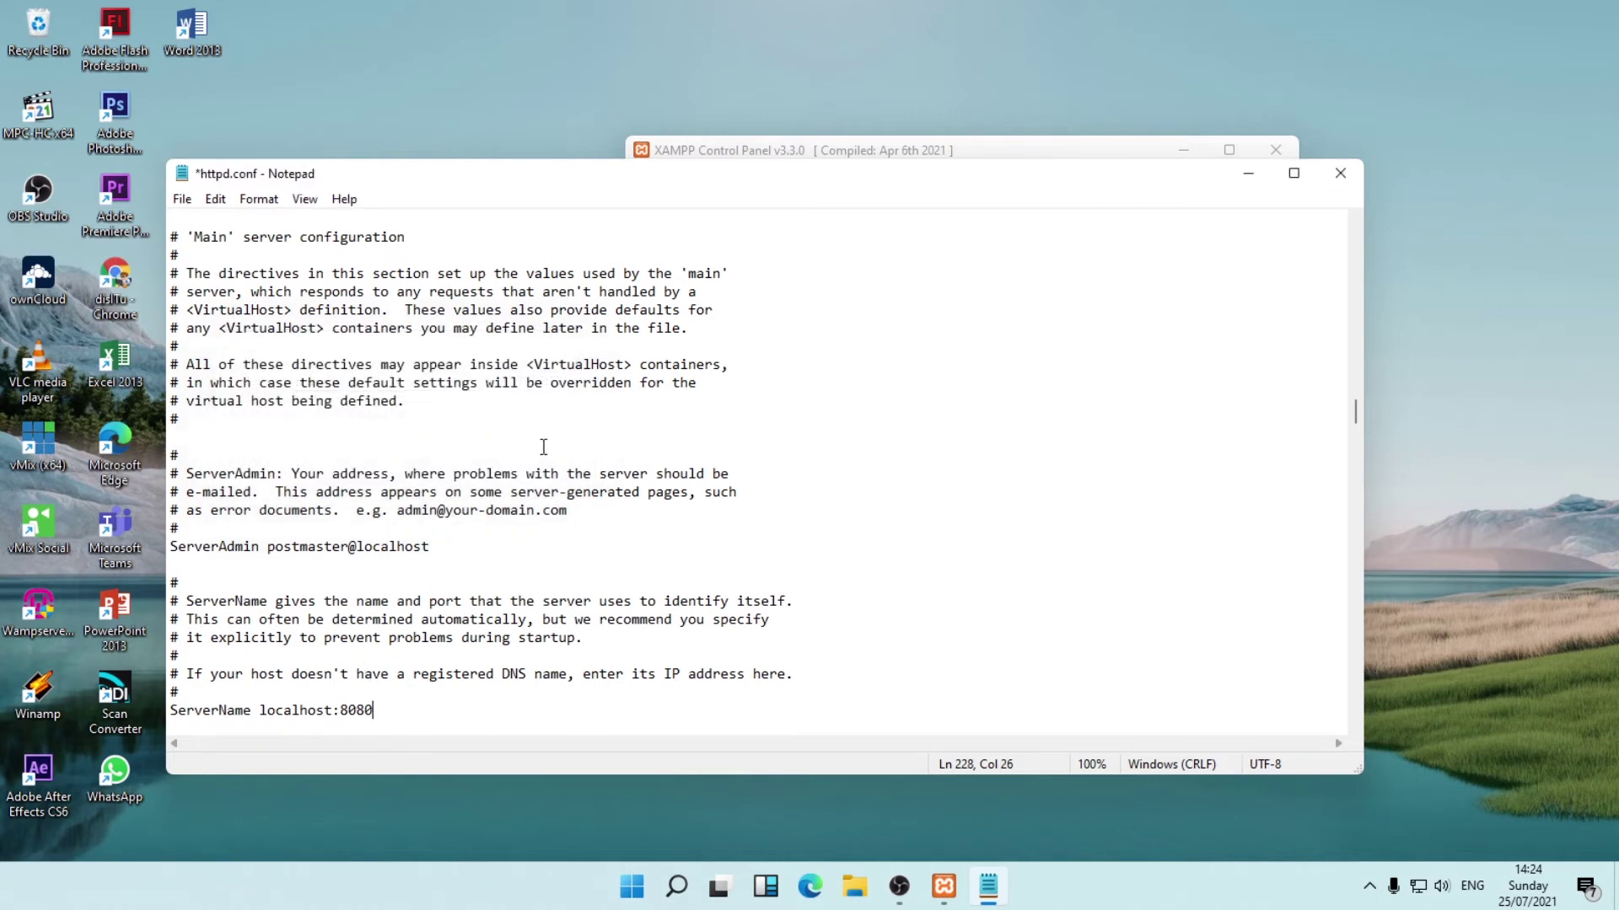
click(1335, 173)
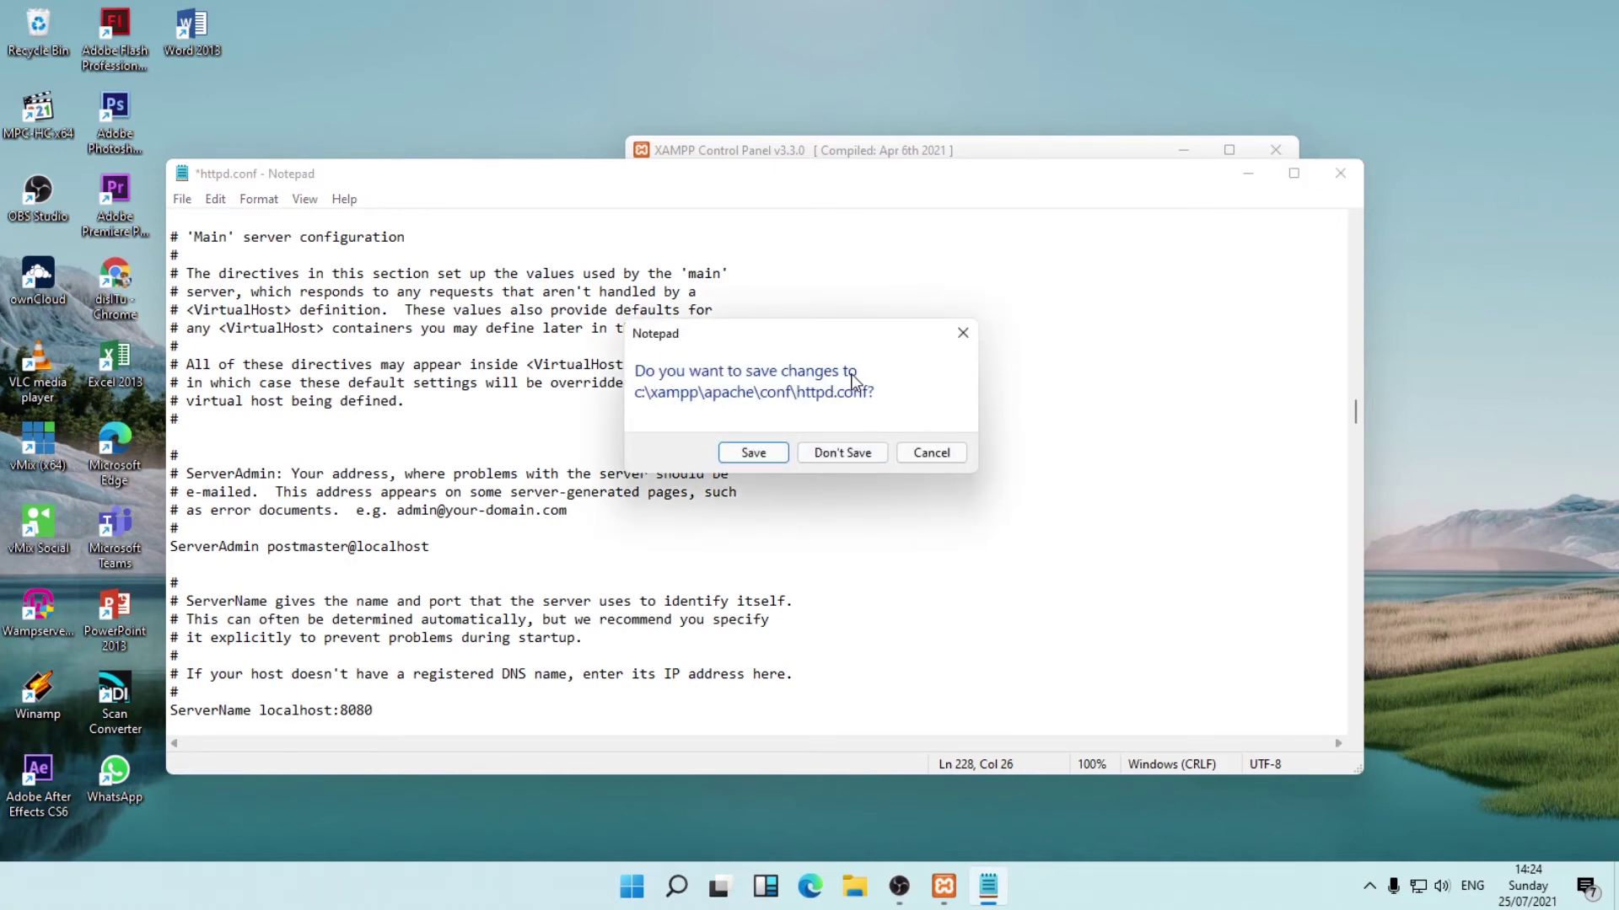
click(758, 453)
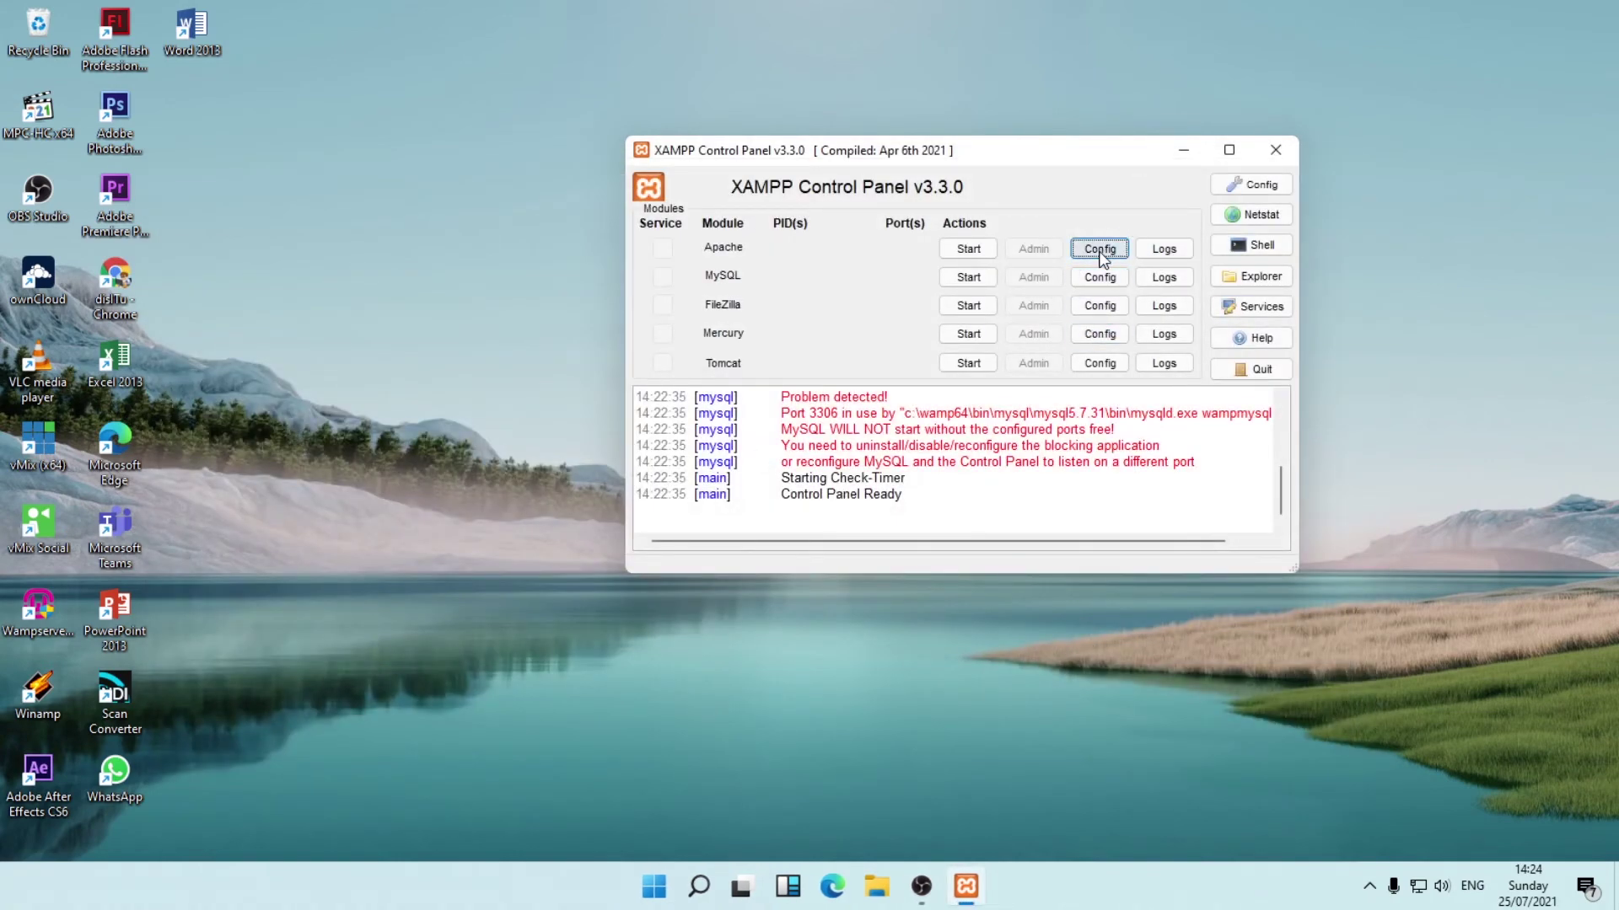
Set Apache's main port to 8080 in Service and Port Settings and save, dismissing access-denied errors.
click(1259, 190)
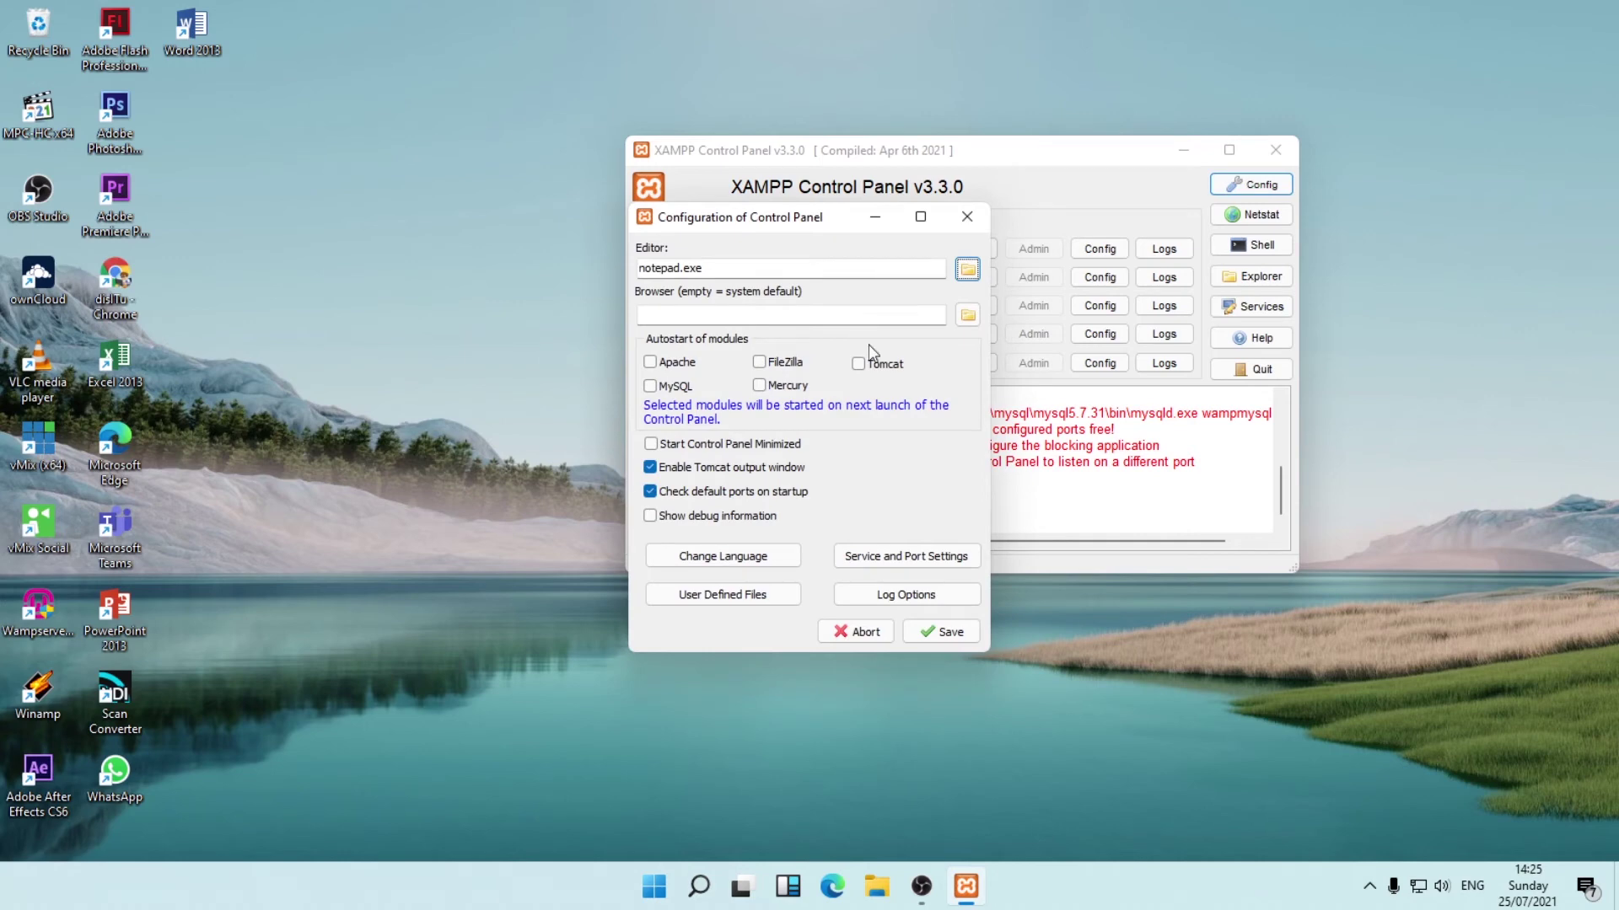
click(967, 216)
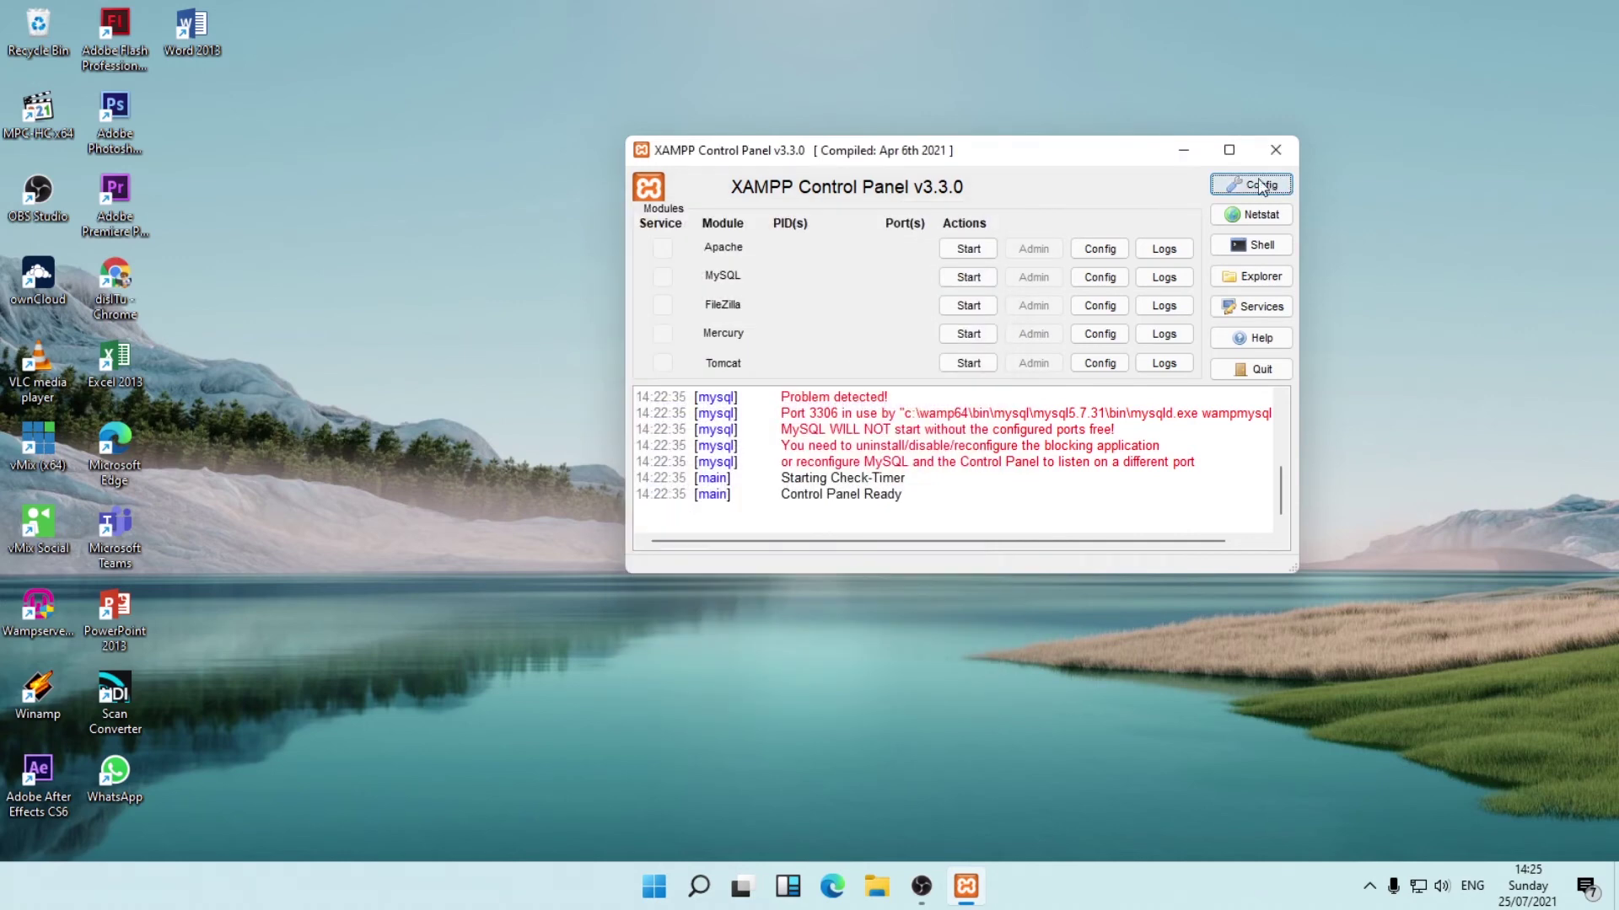
click(1268, 187)
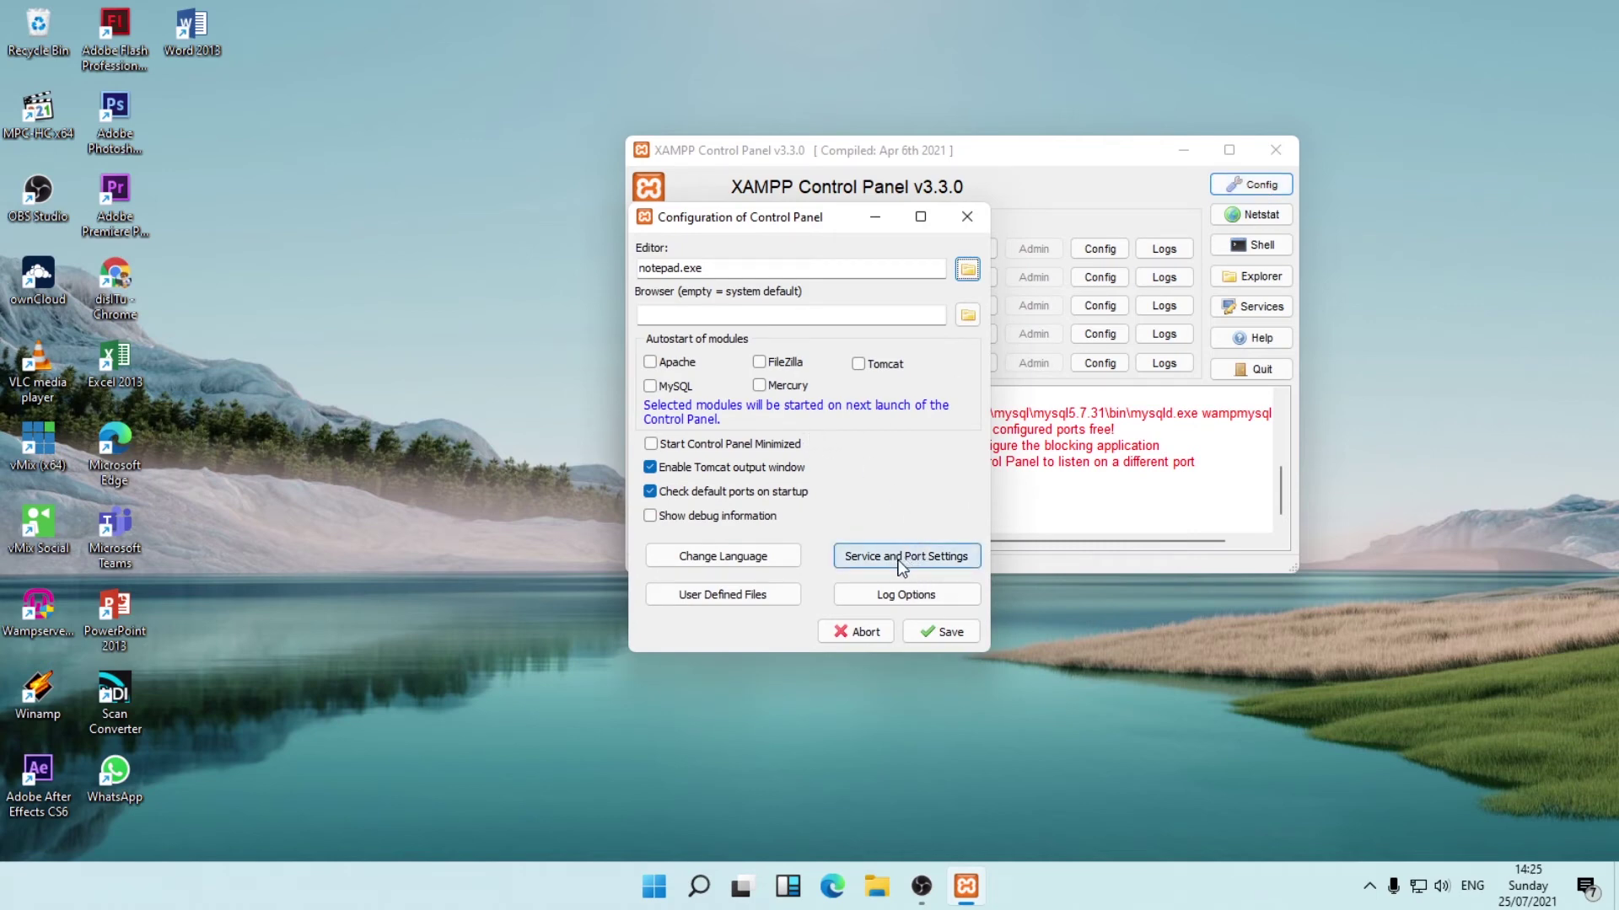
click(900, 561)
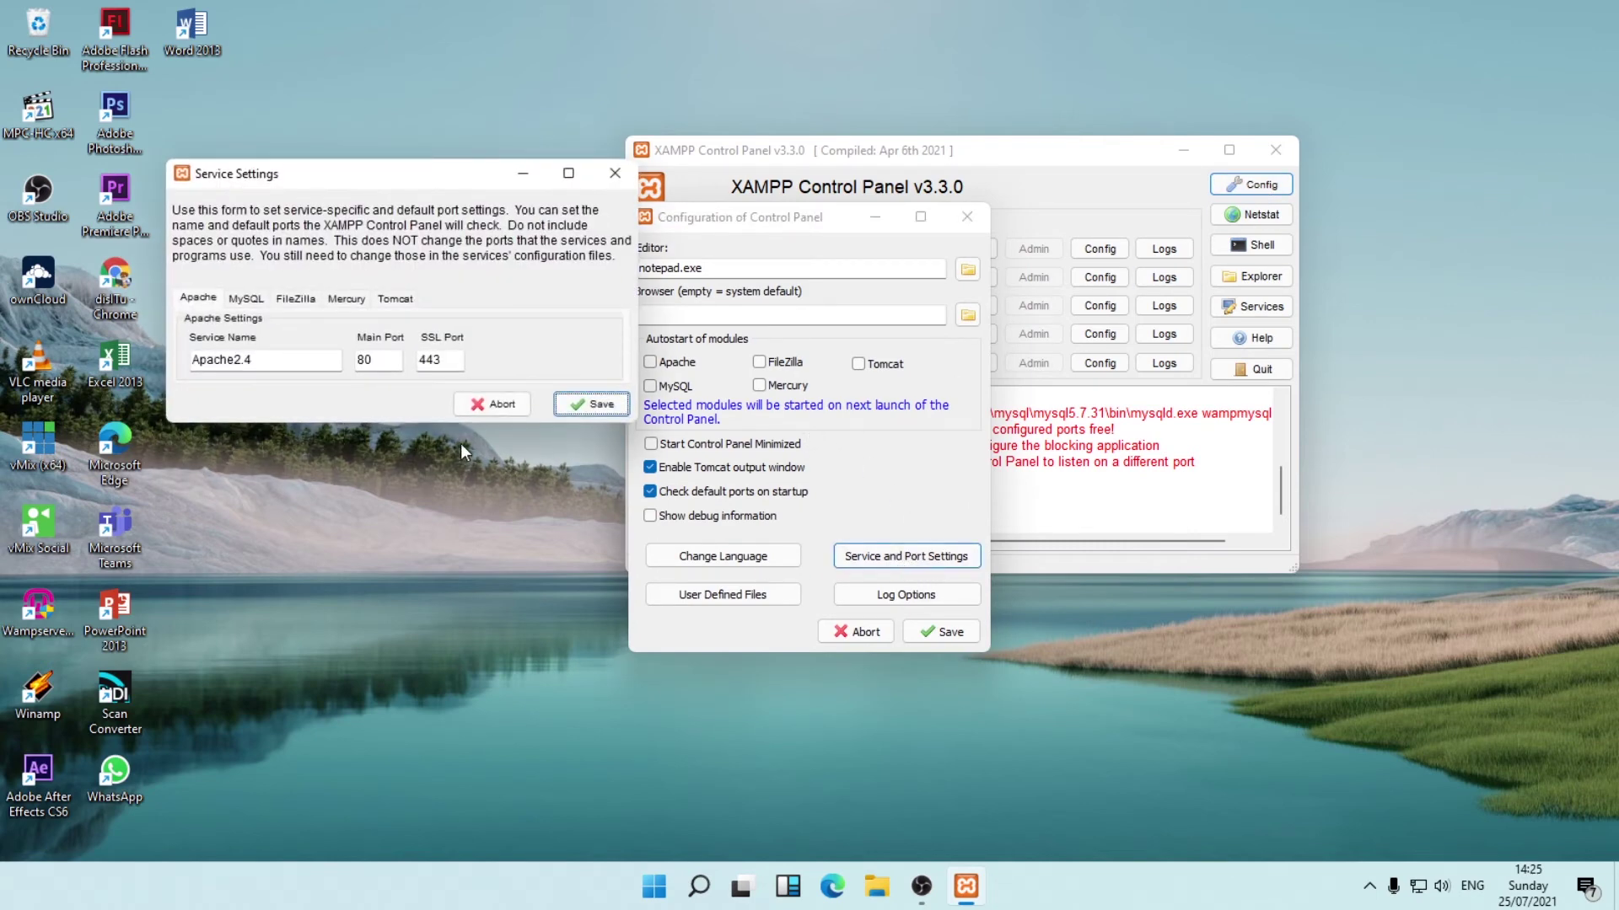
click(379, 360)
text(80)
click(593, 407)
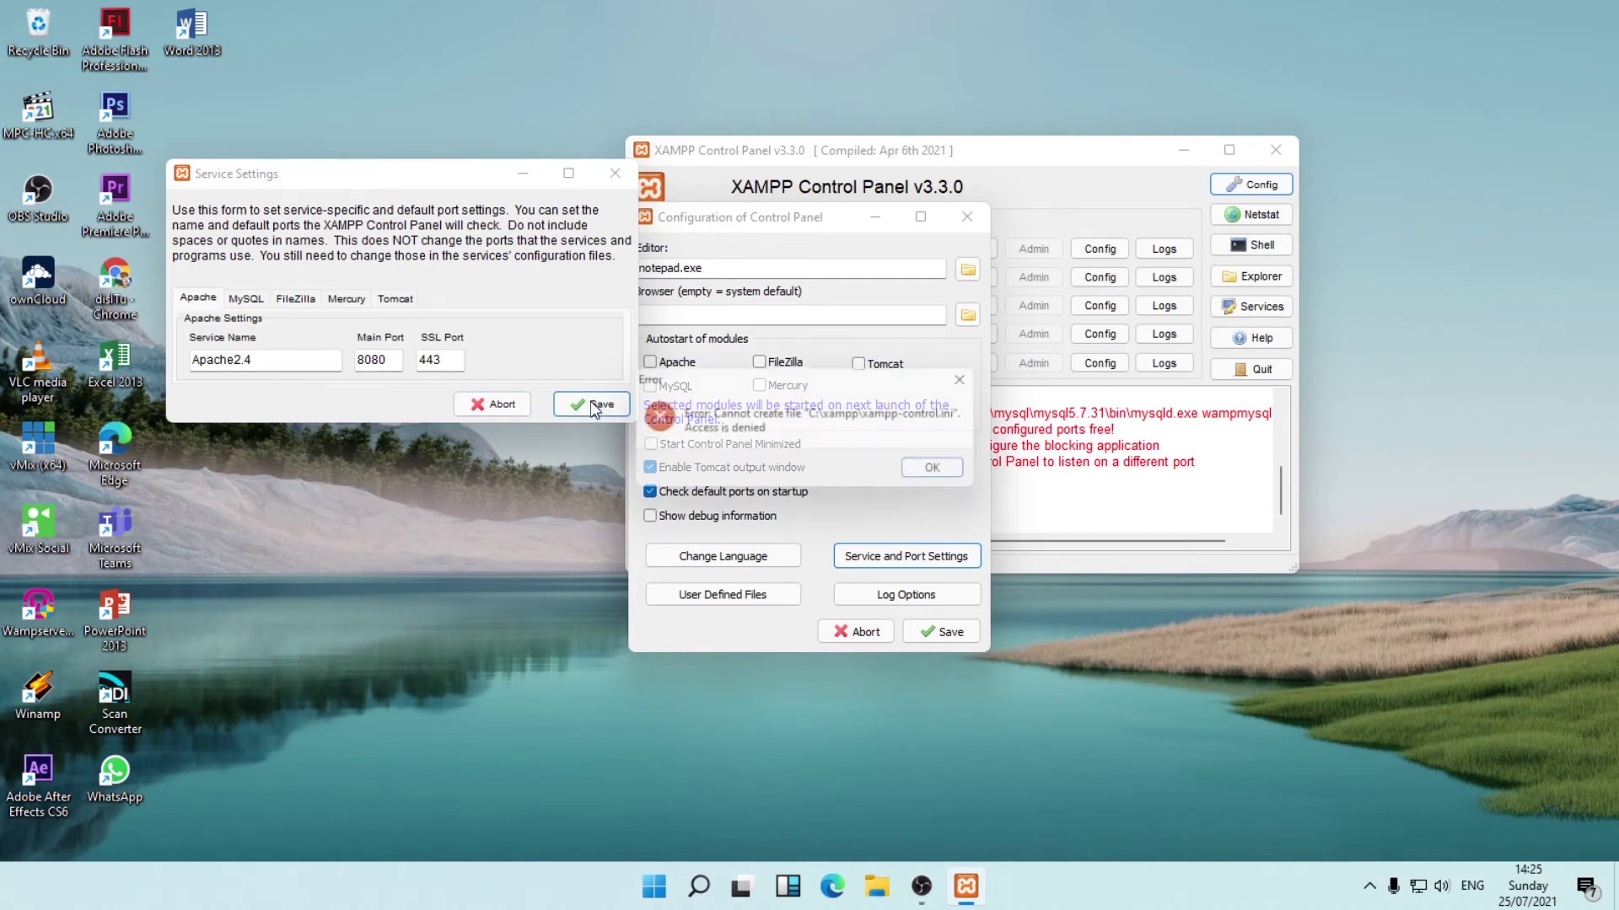
click(932, 471)
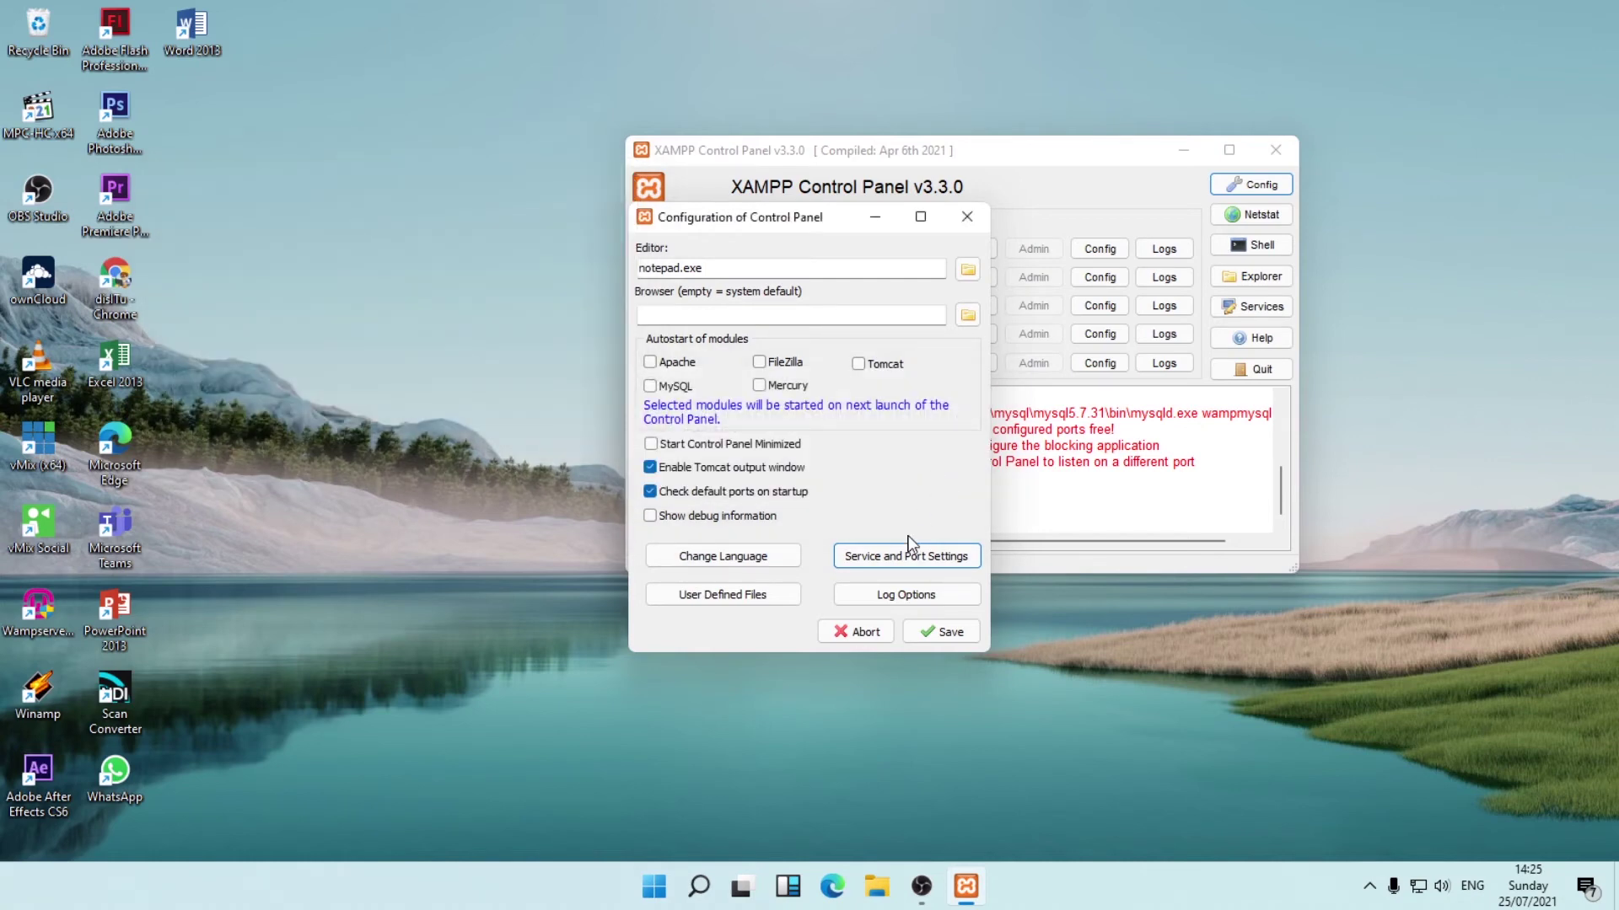
click(931, 634)
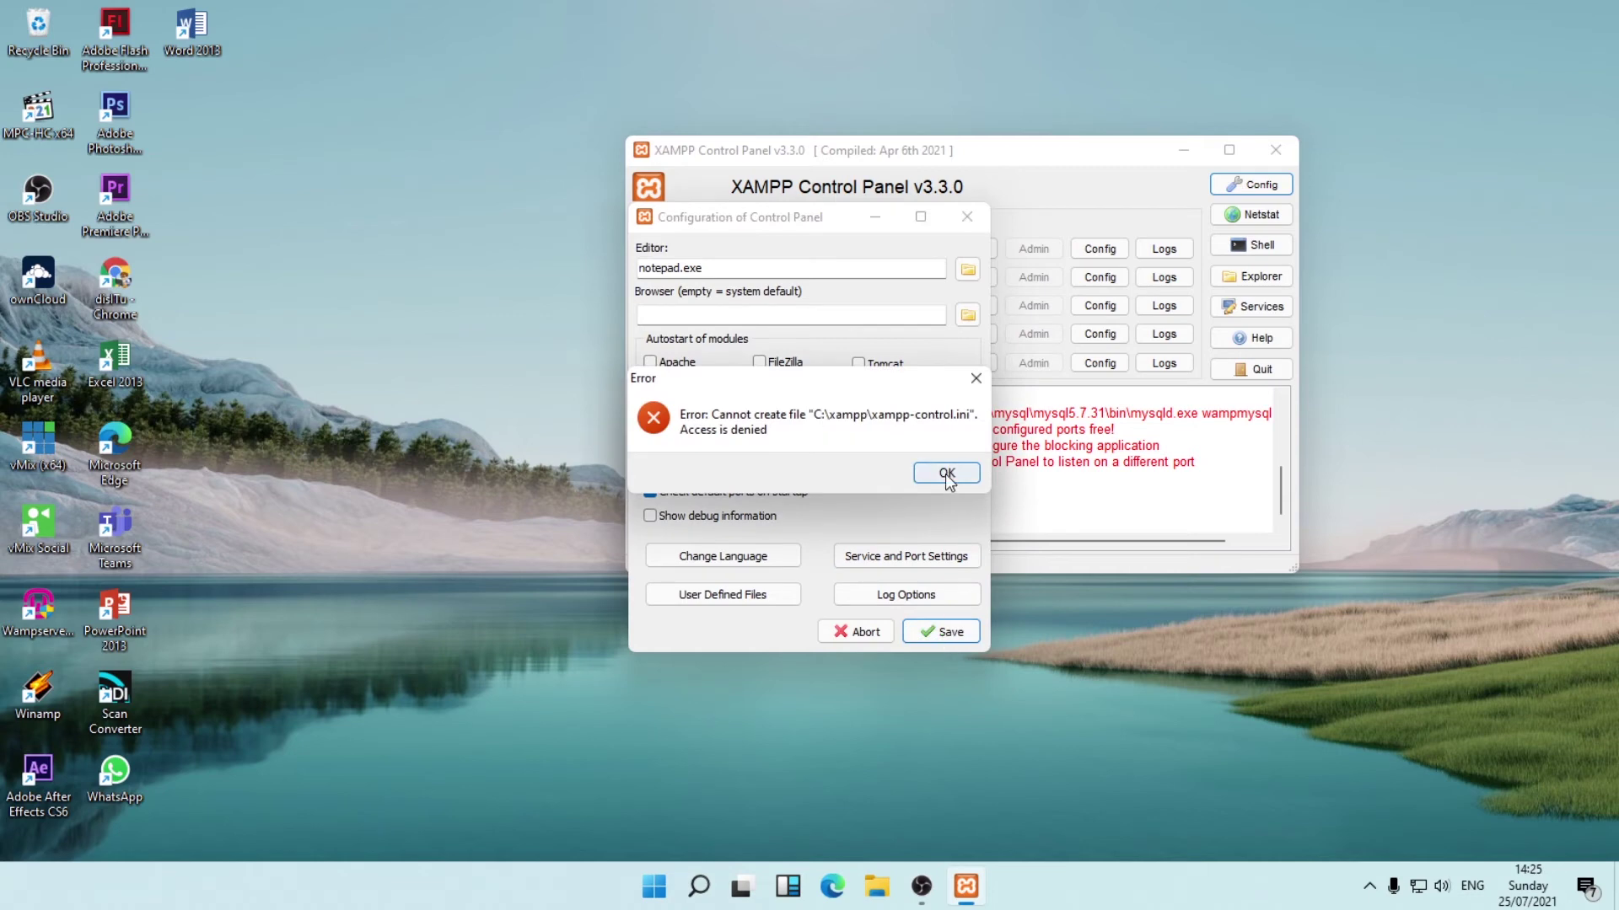
click(946, 474)
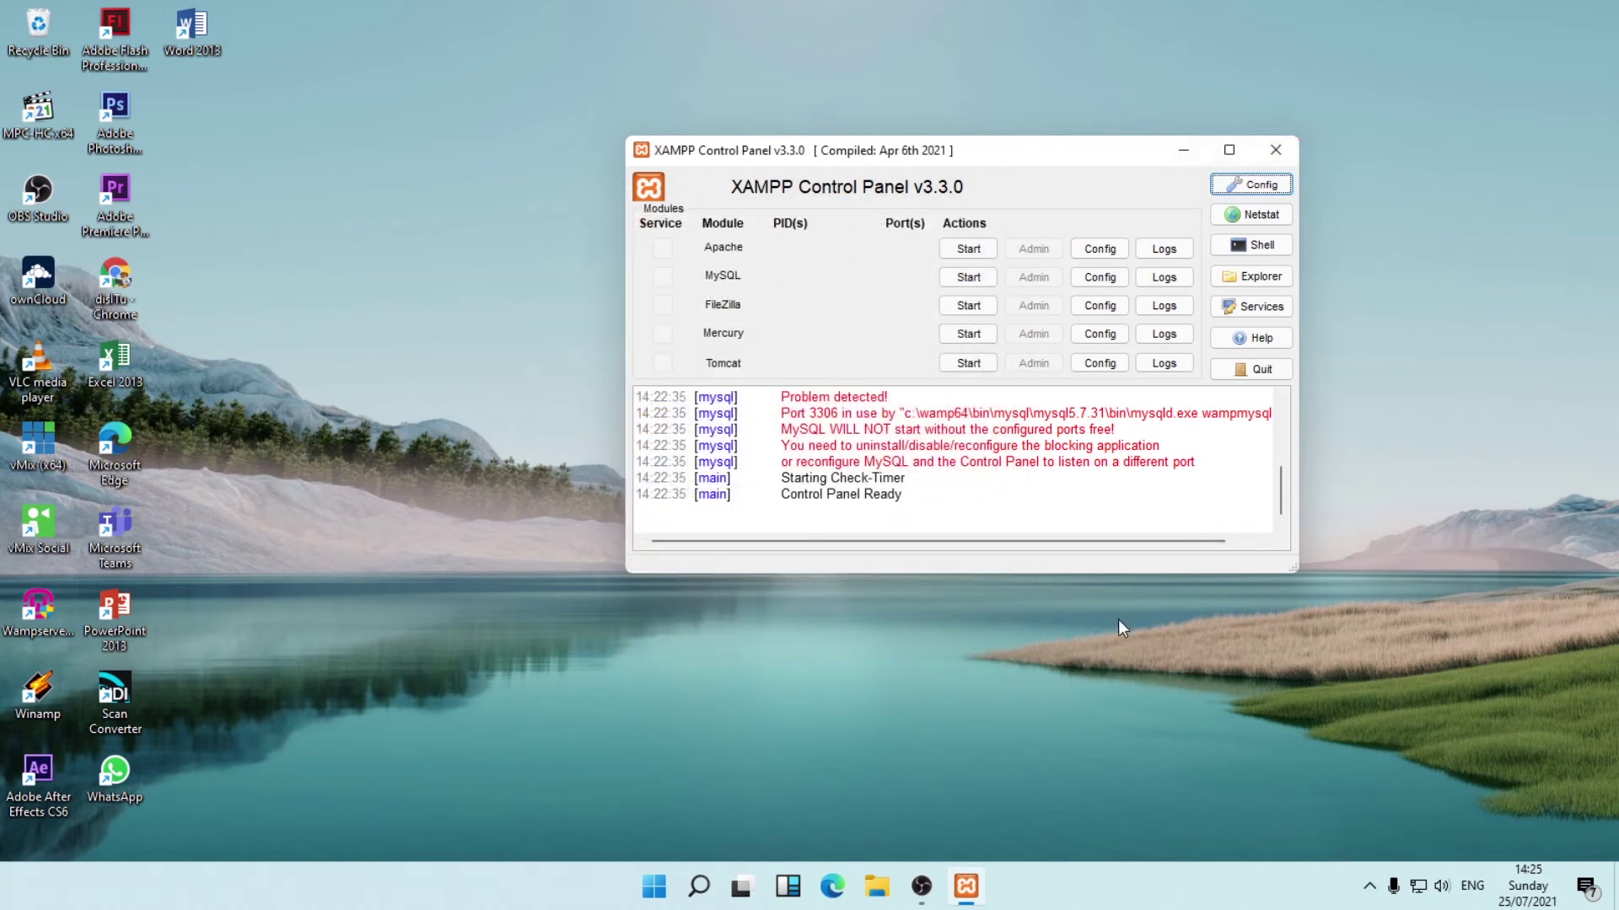
Move the XAMPP window aside and choose Start All Services from WampServer's tray menu.
drag(1028, 155, 1001, 105)
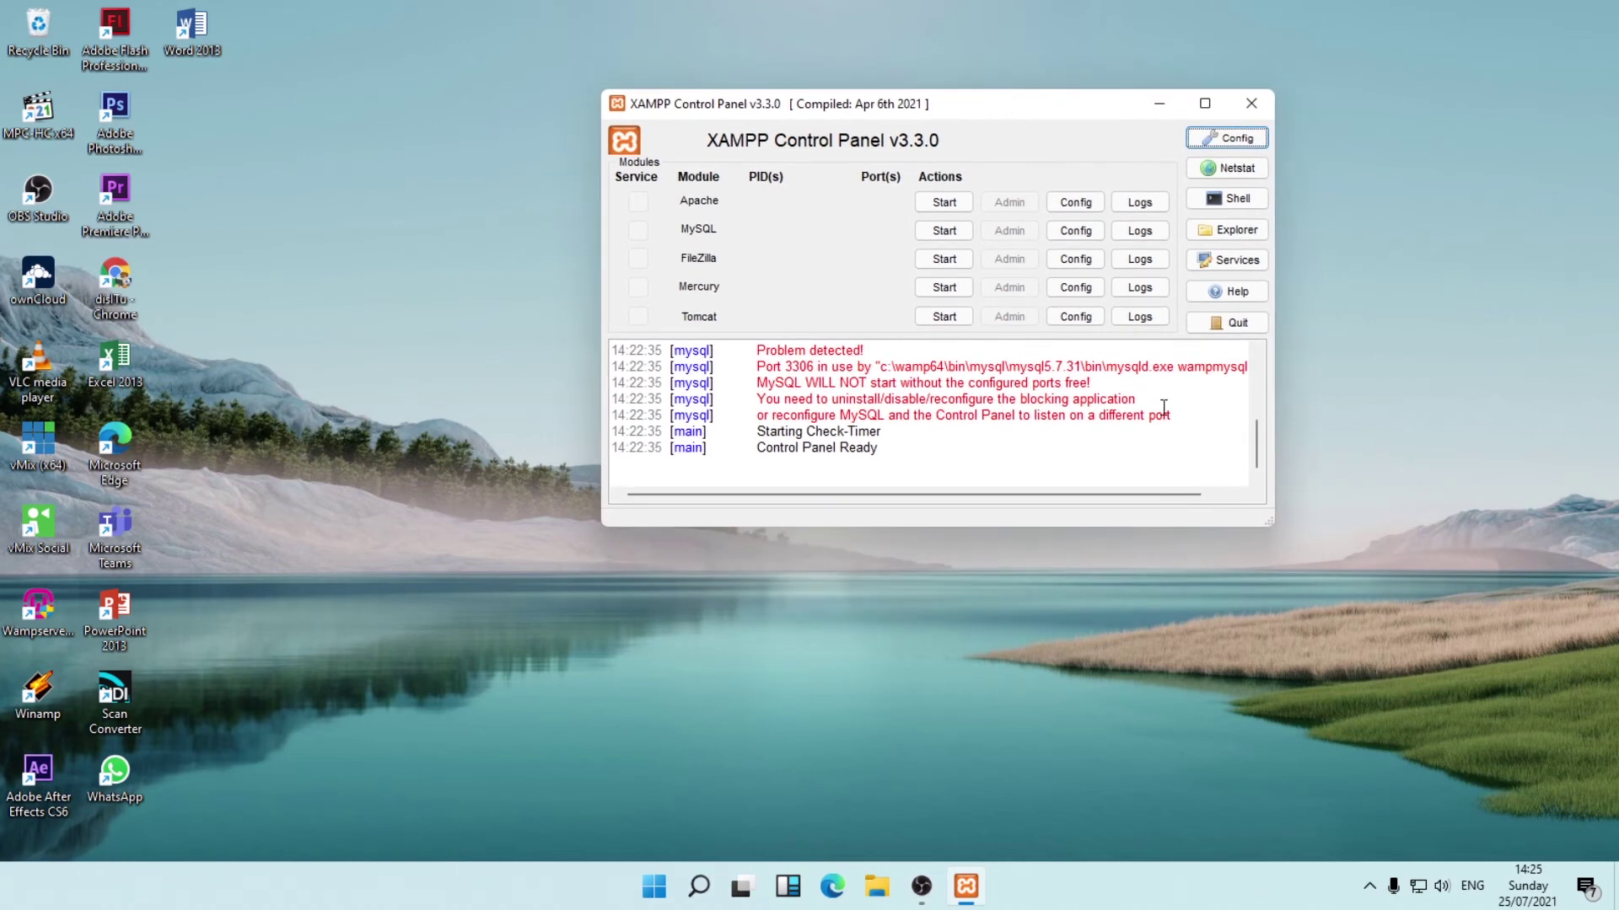
click(1370, 892)
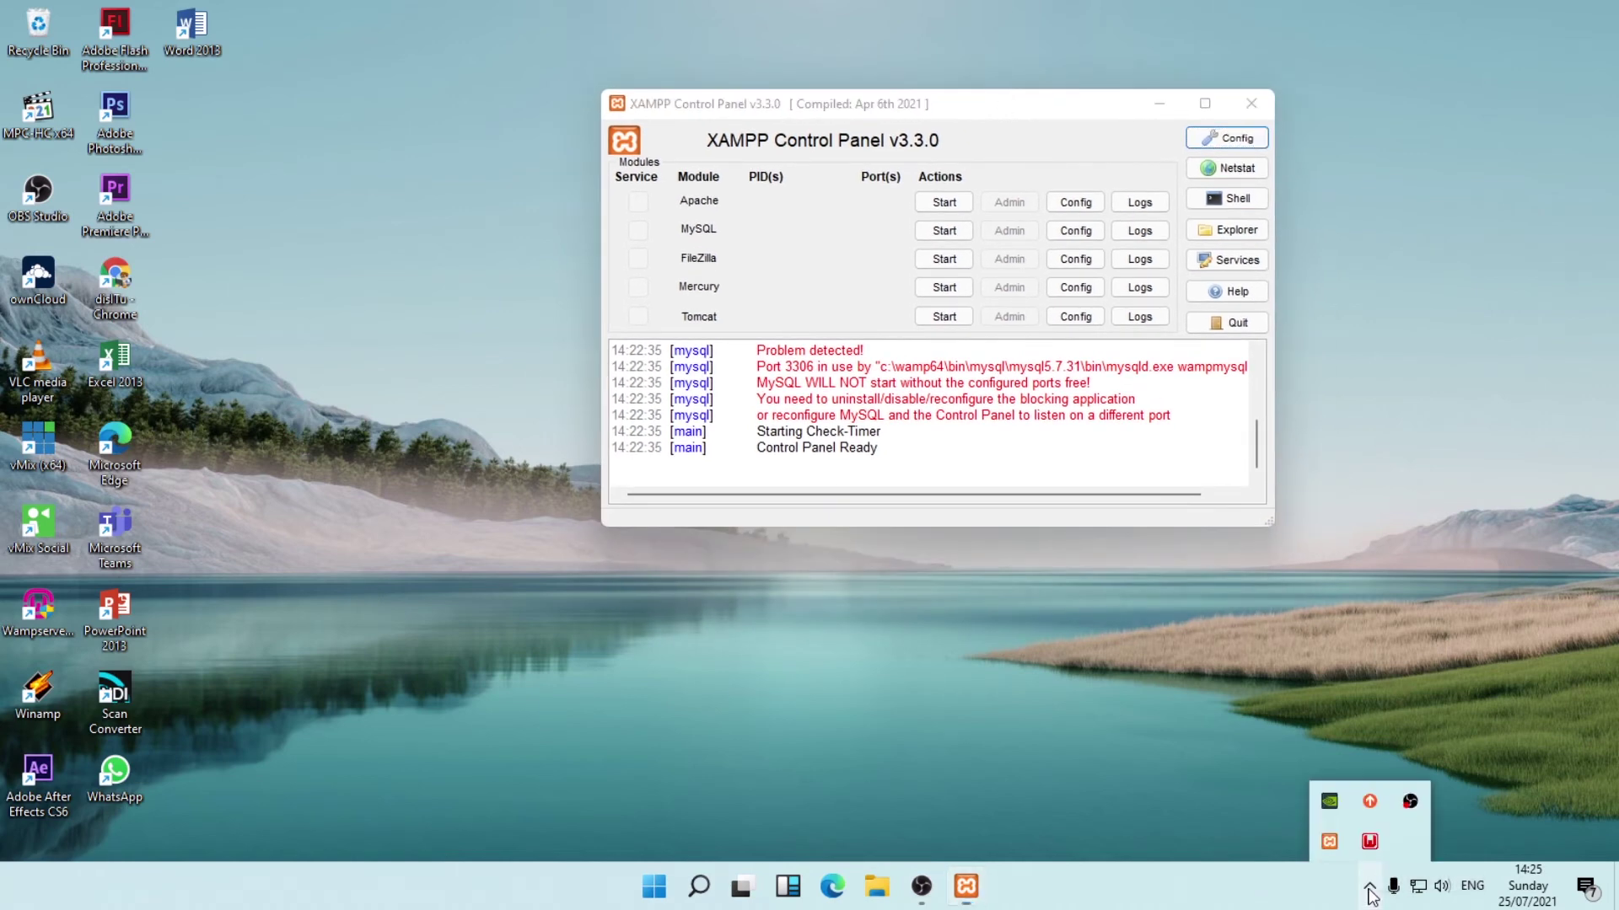
right_click(1369, 843)
click(1391, 830)
click(1369, 886)
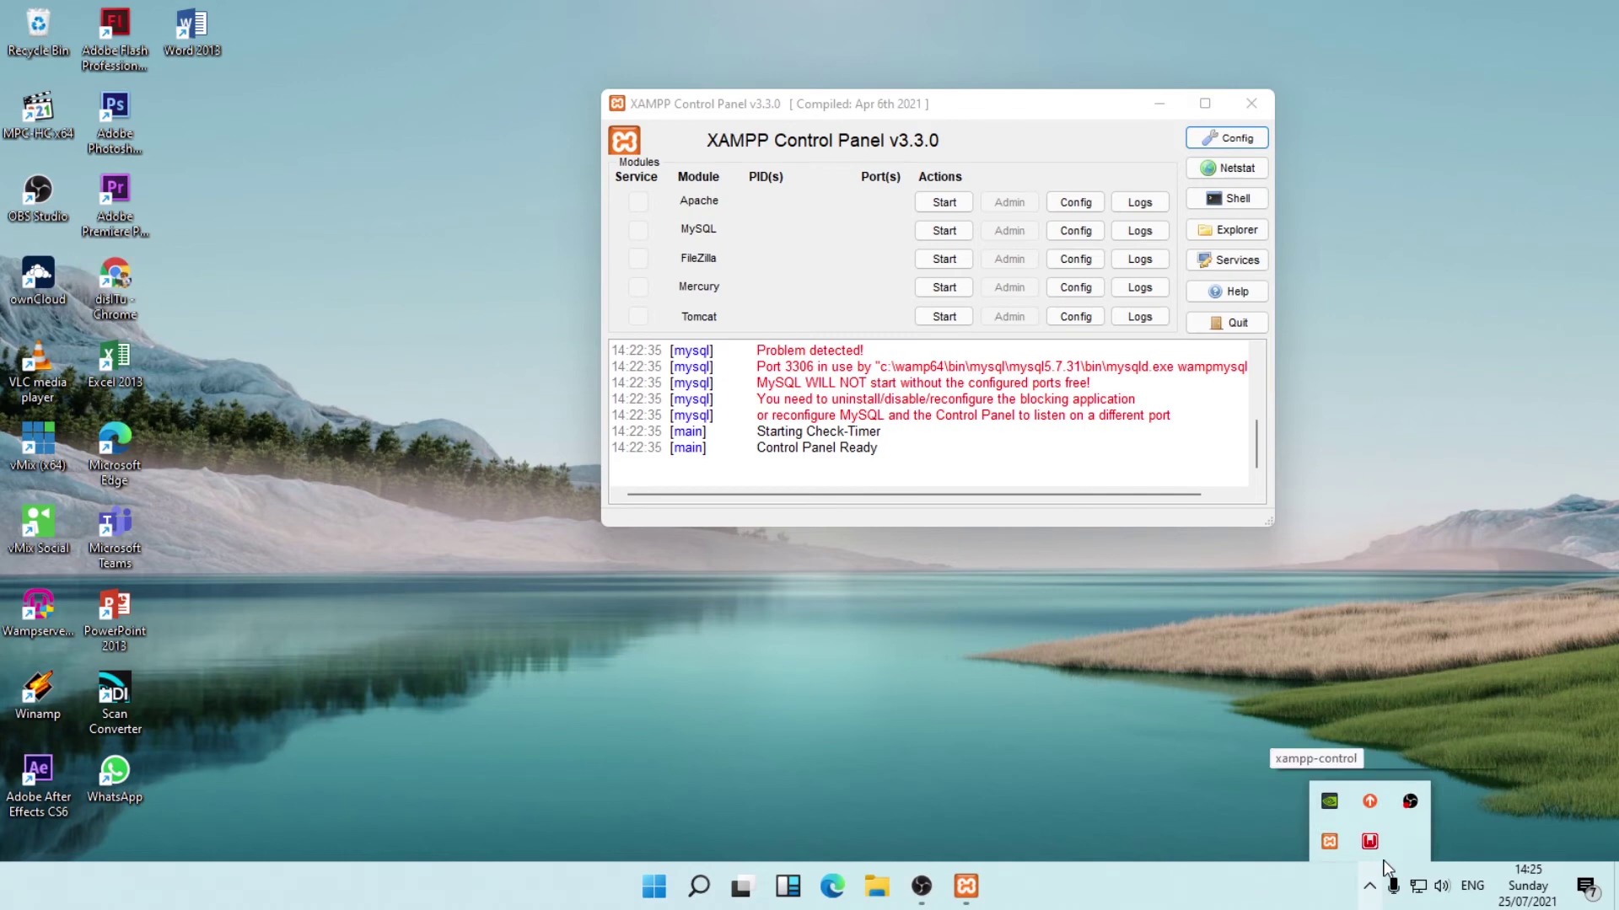
click(1371, 843)
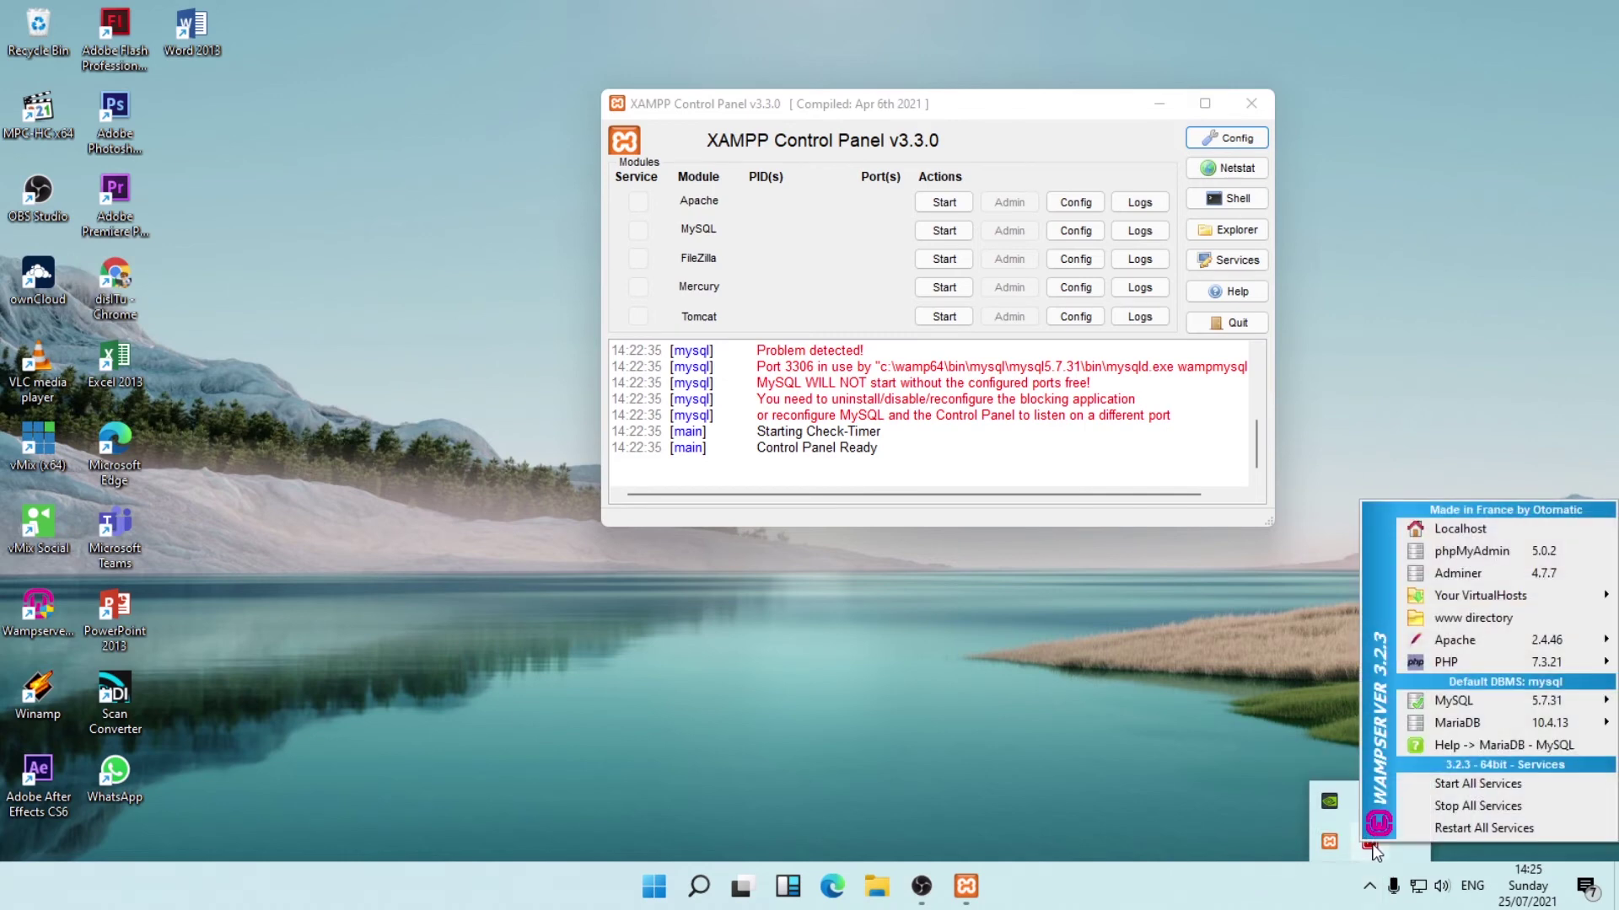
click(1464, 786)
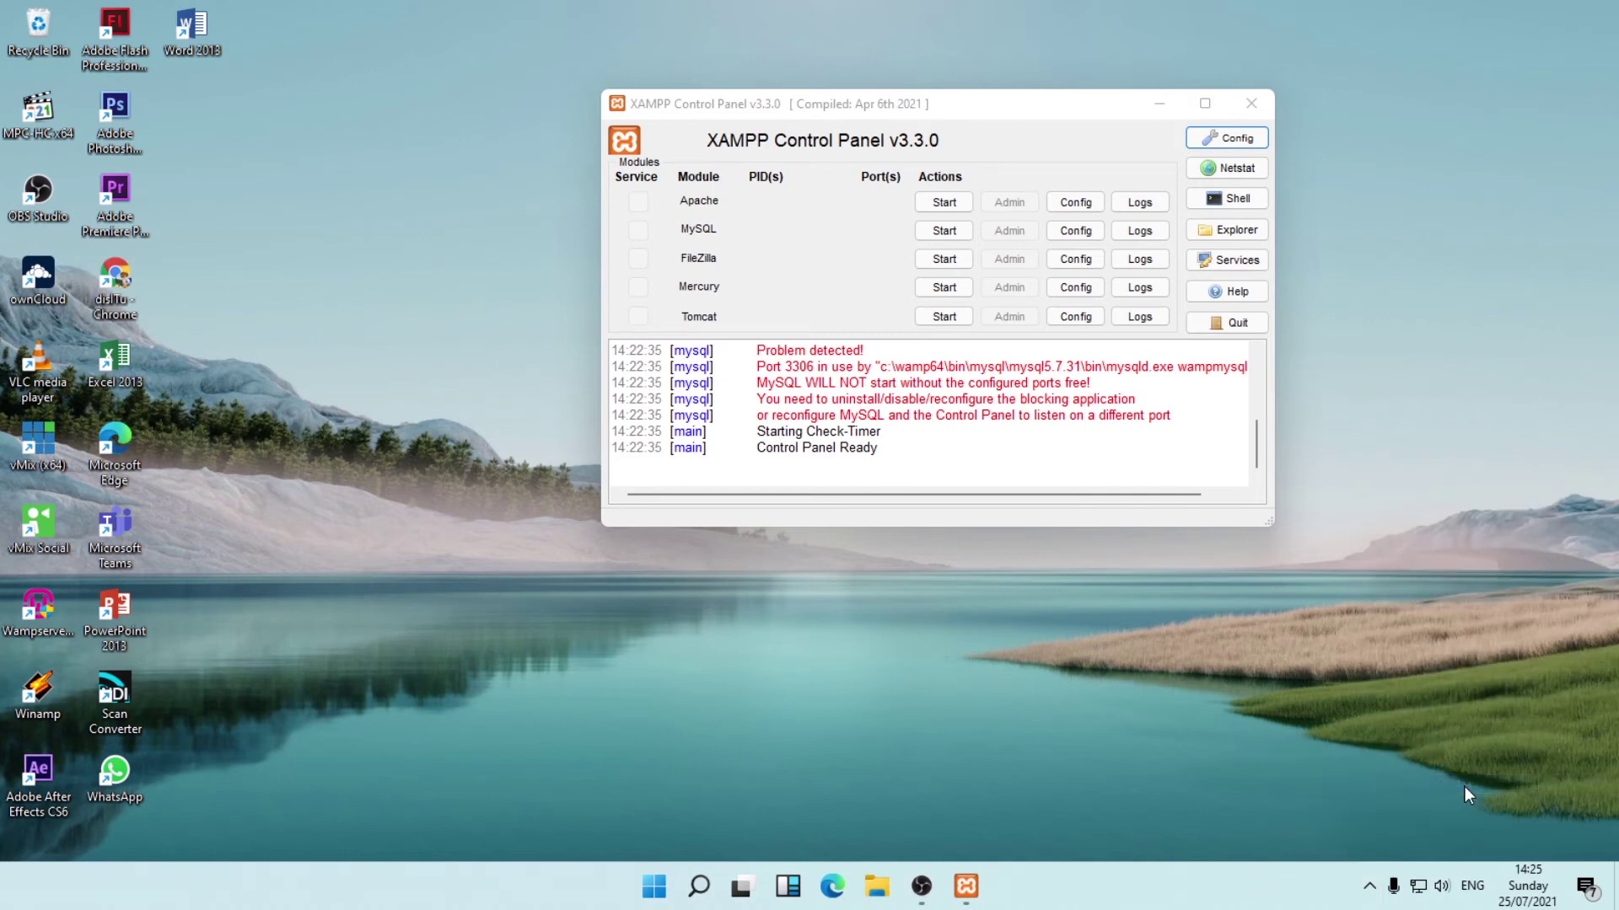
click(1369, 885)
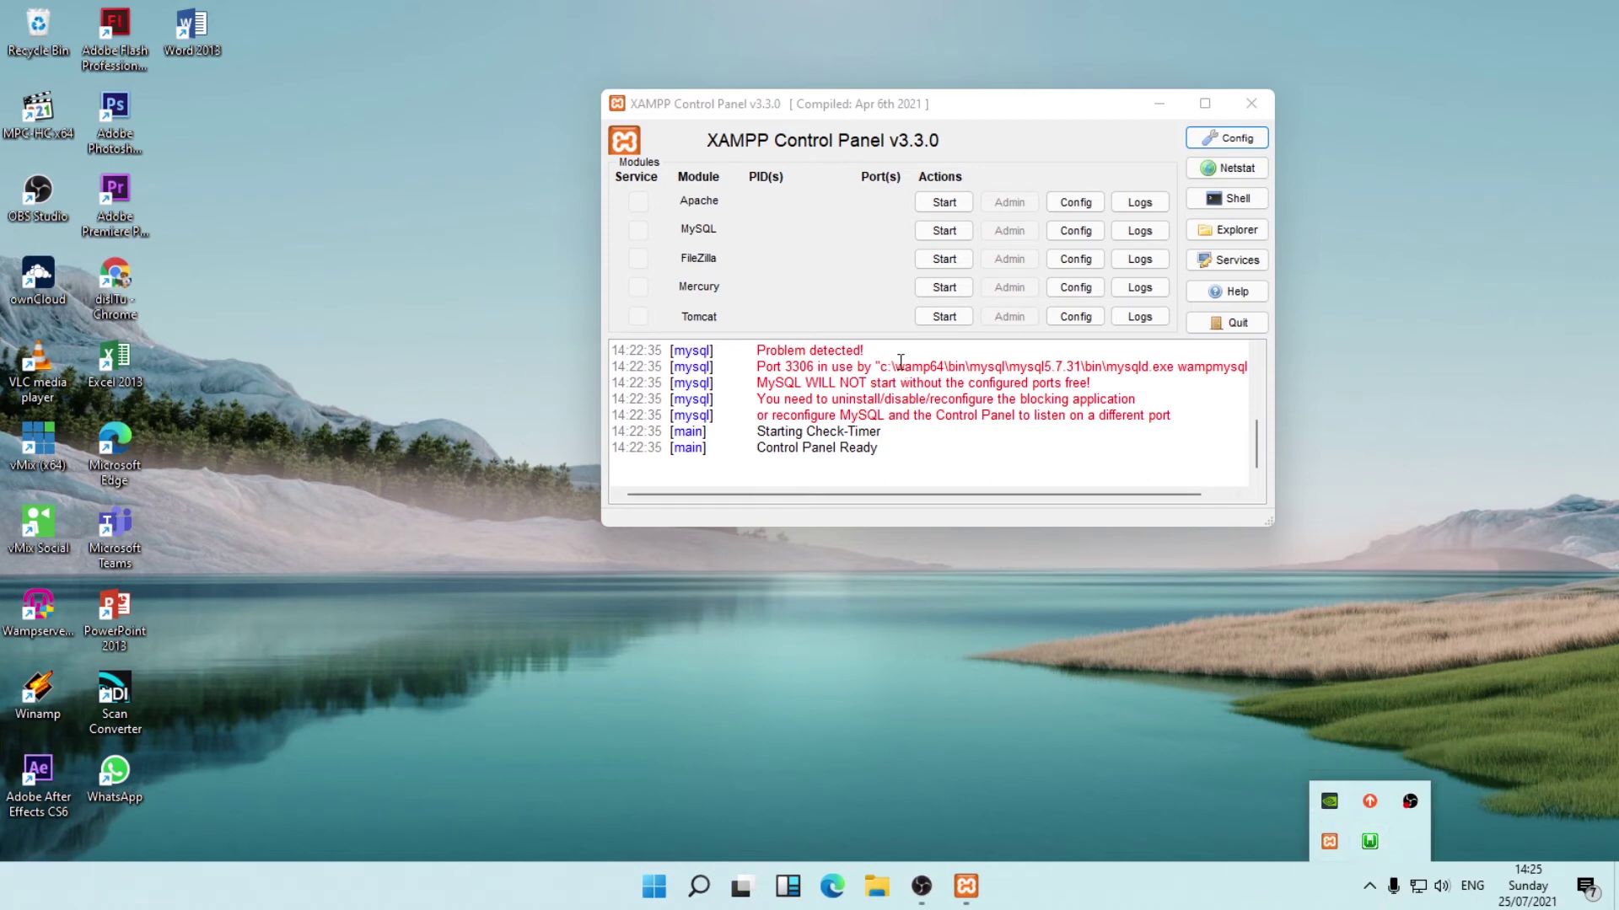
Start Apache on ports 443 and 8080, try MySQL (it shuts down), and check WampServer.
click(937, 203)
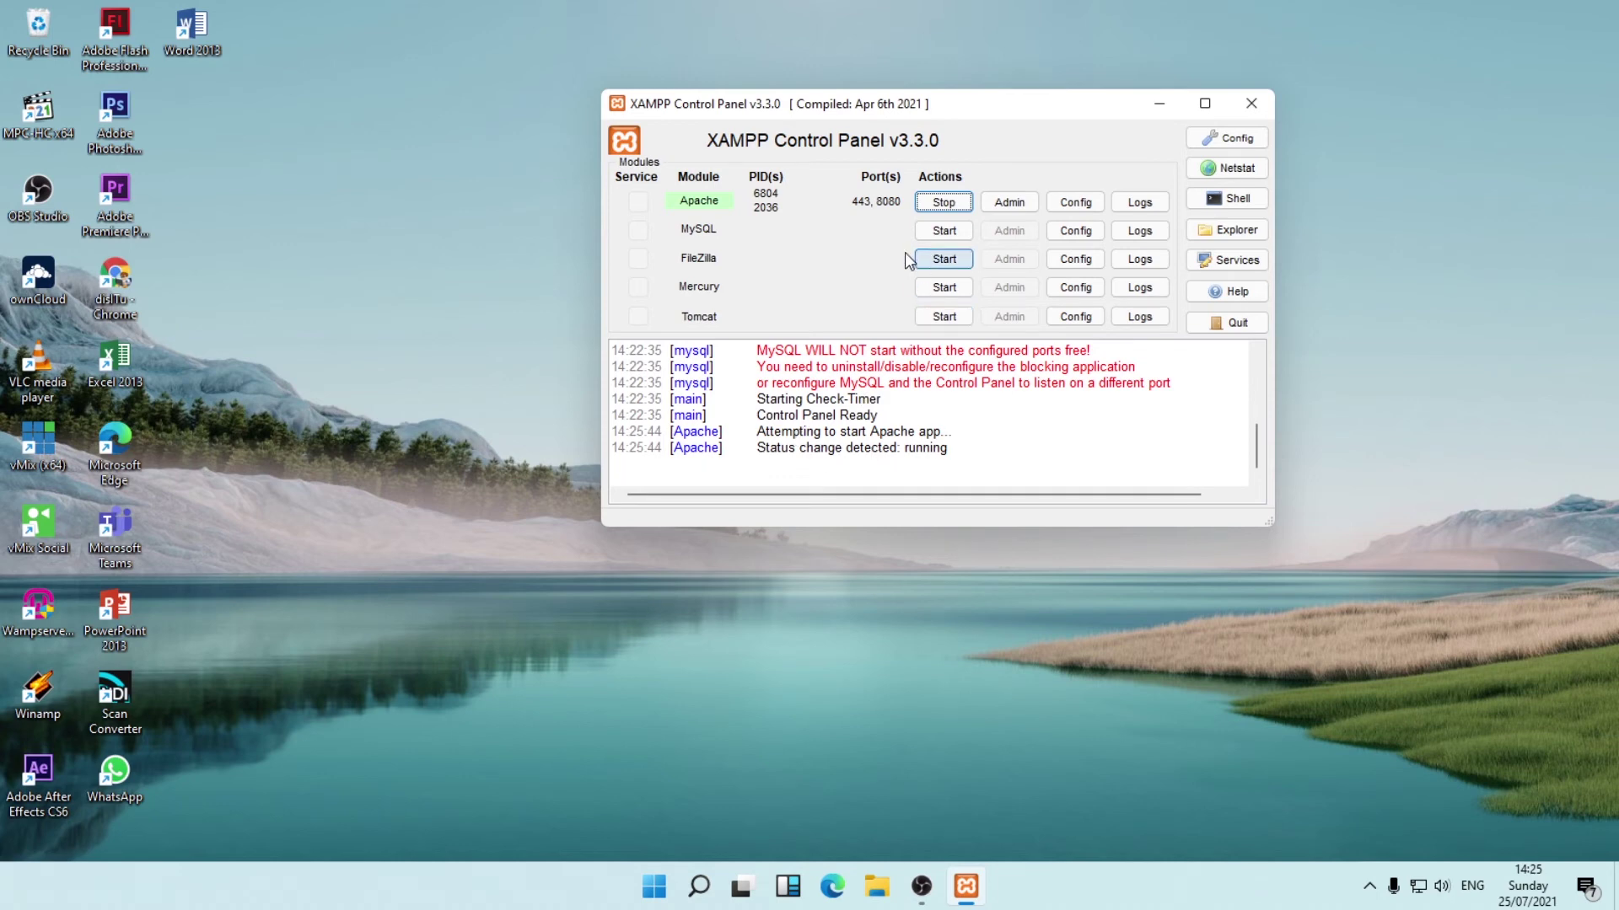
click(928, 236)
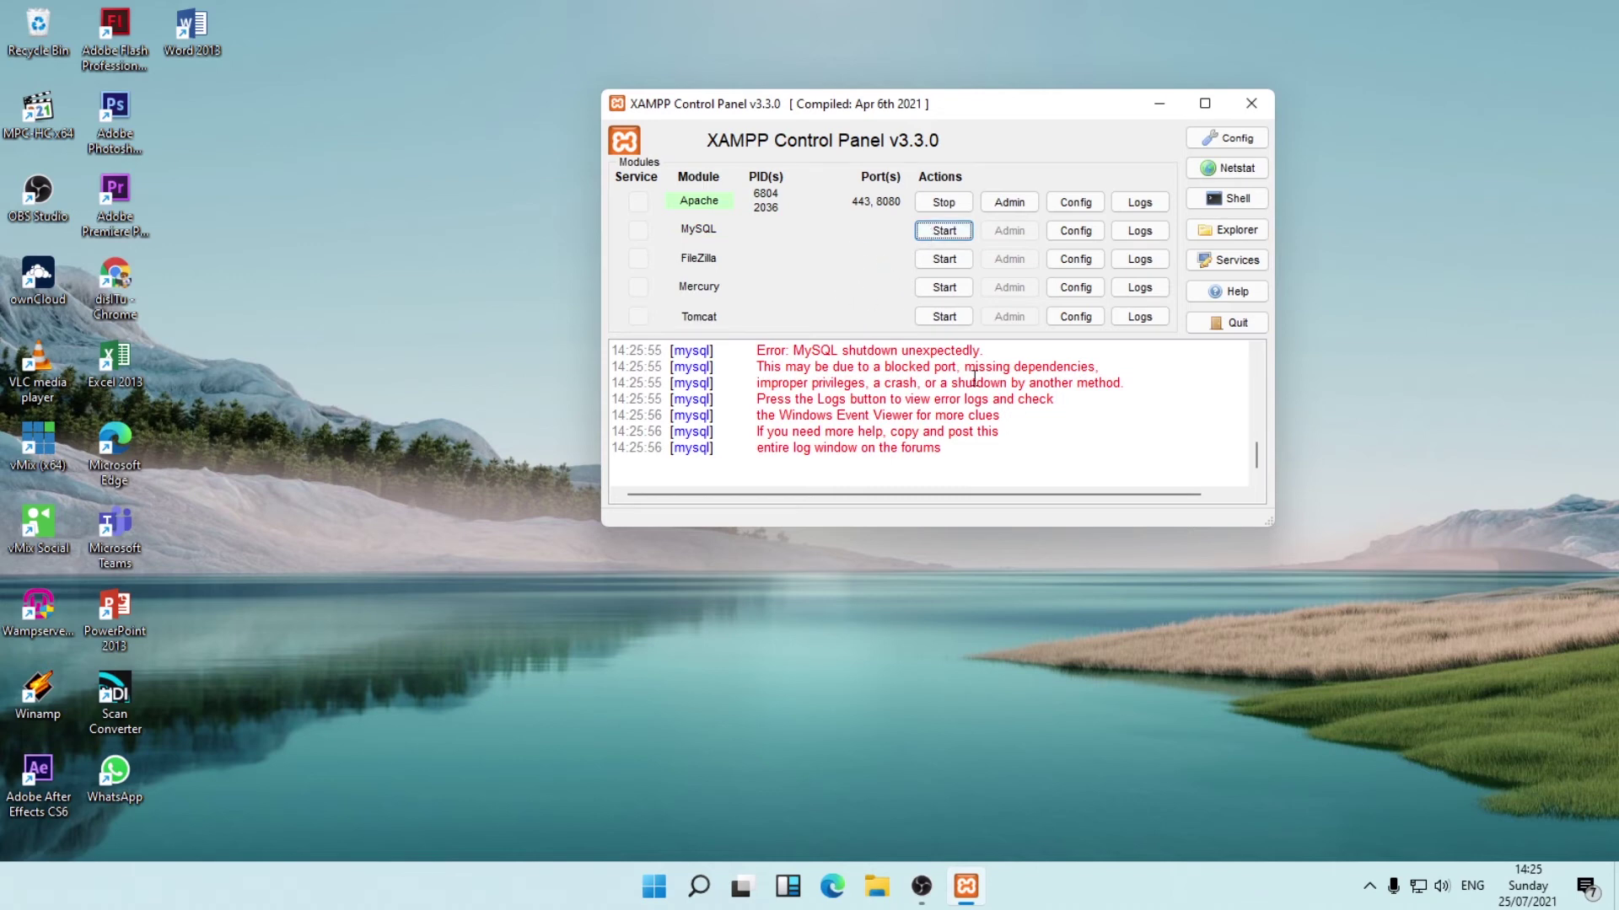
click(1371, 885)
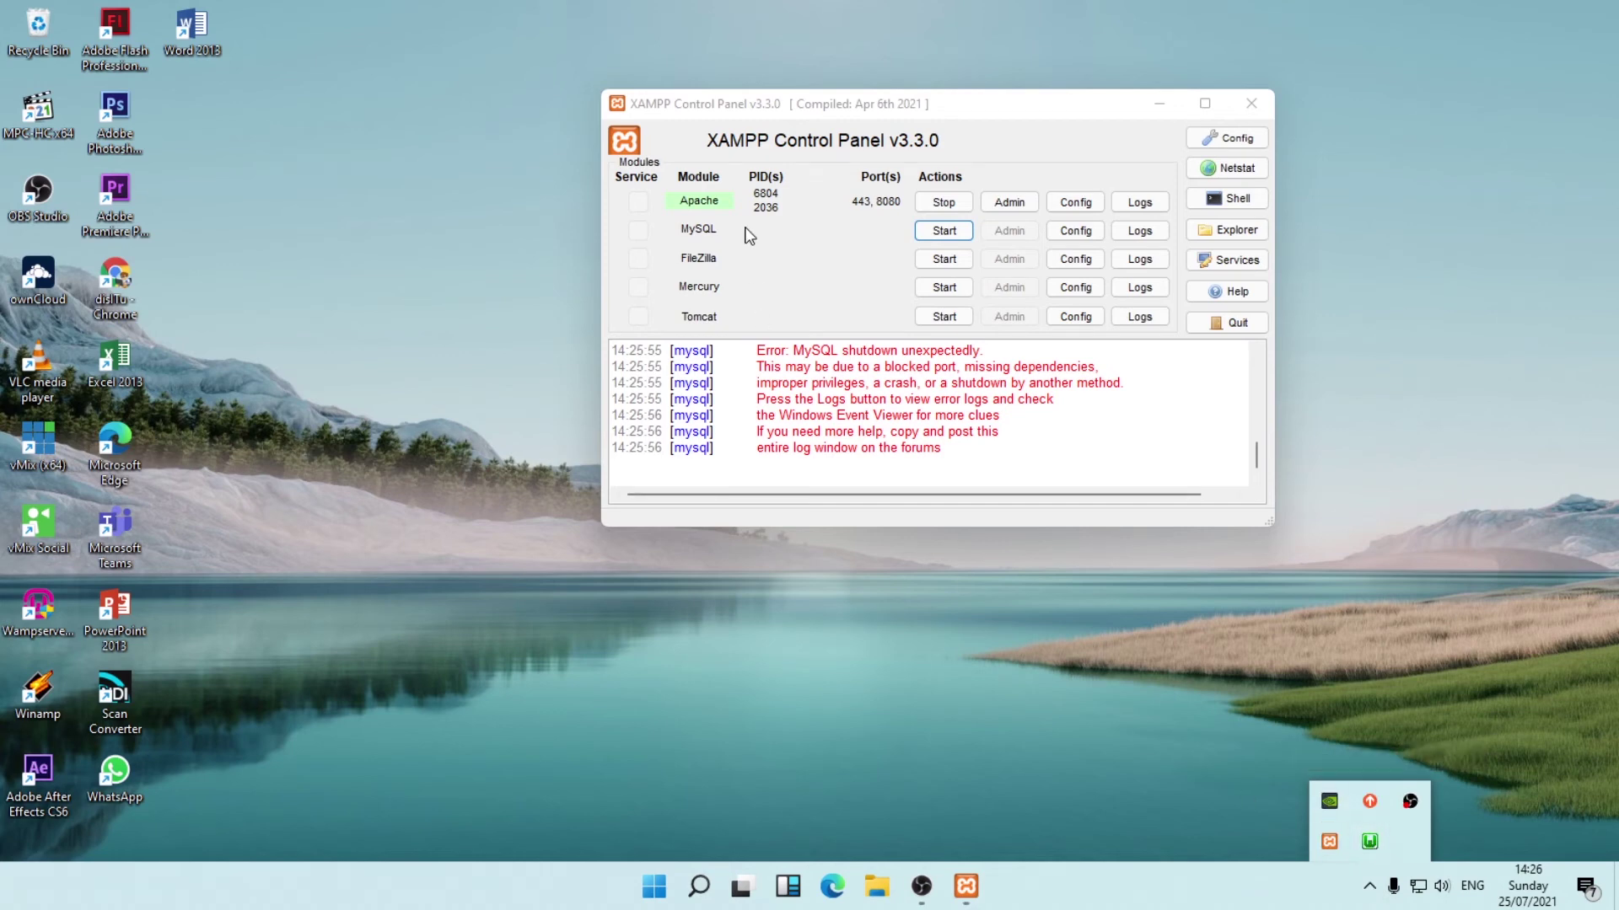
drag(886, 106, 1052, 109)
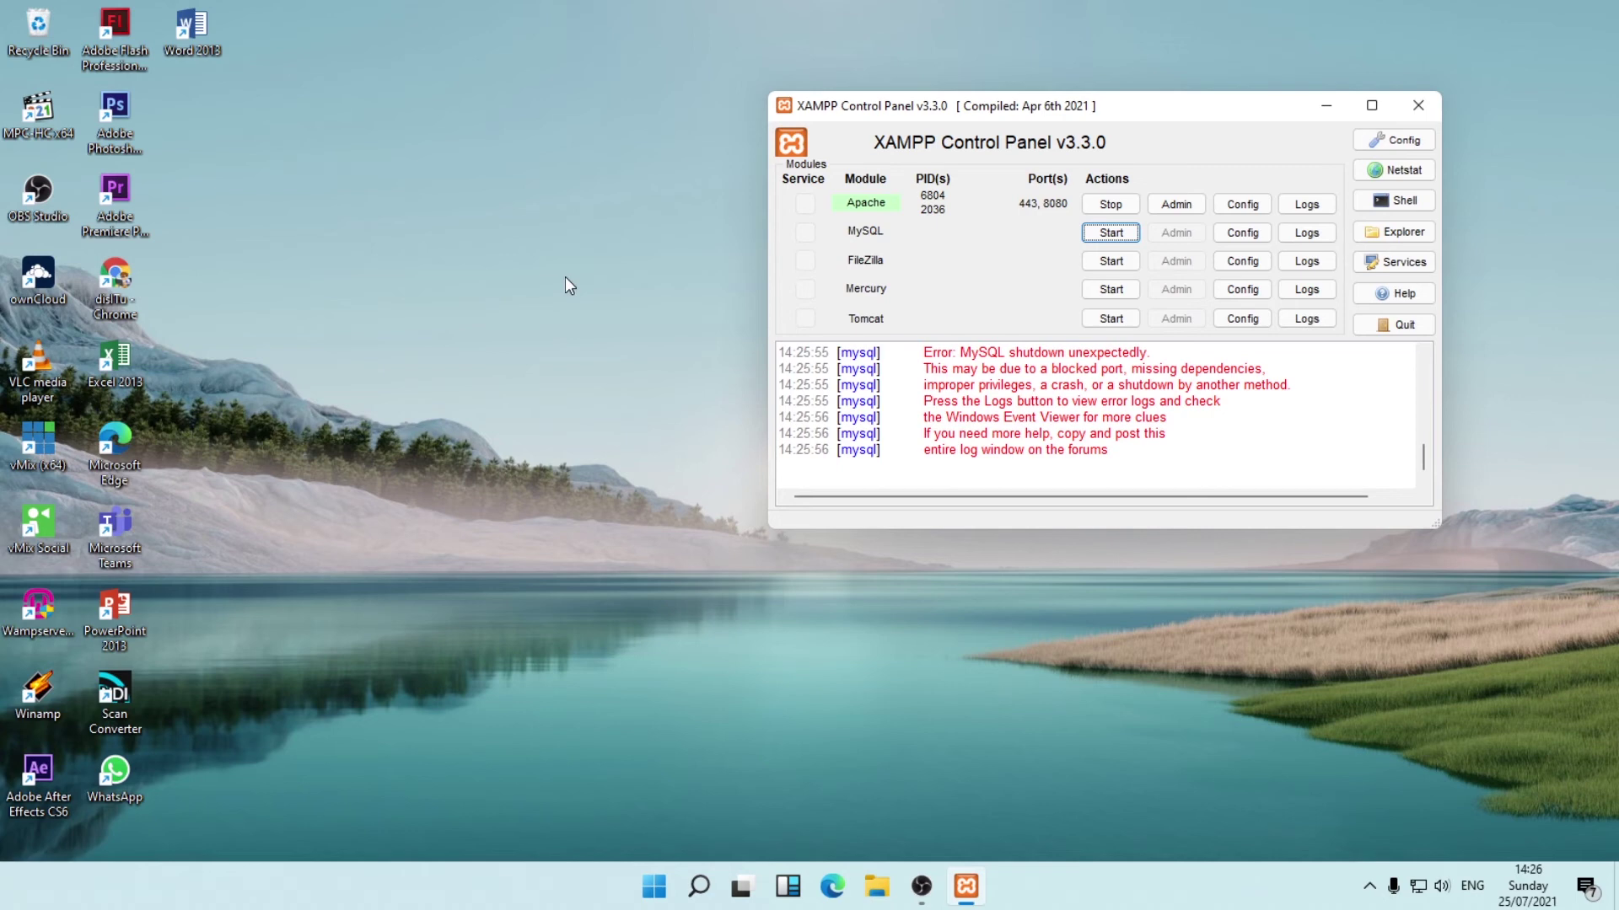
right_click(486, 196)
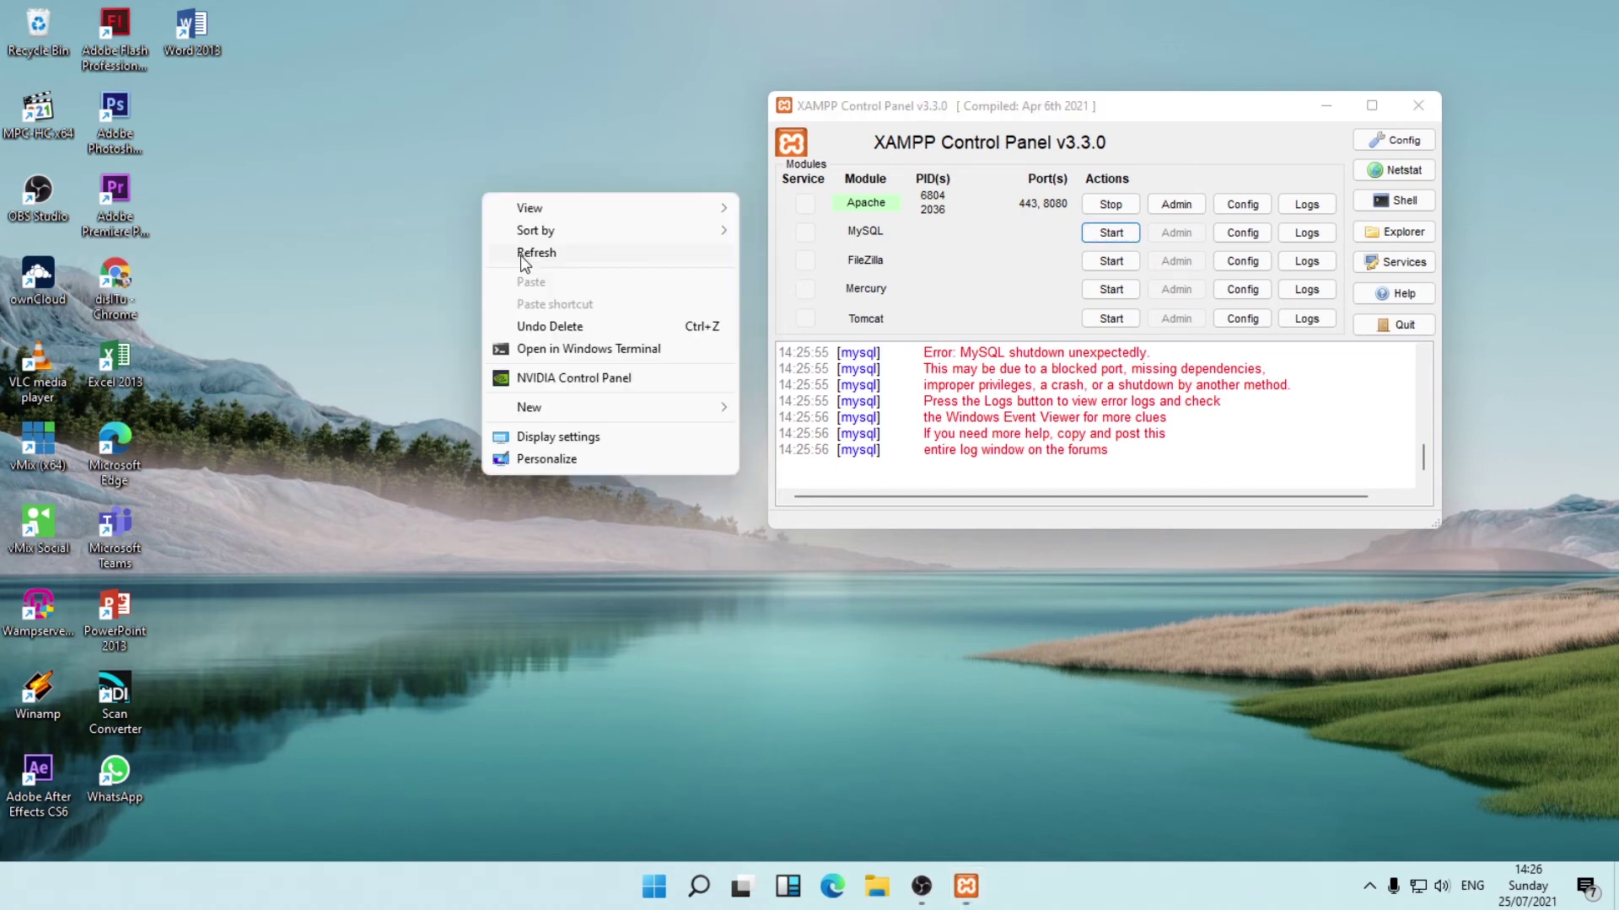
click(521, 254)
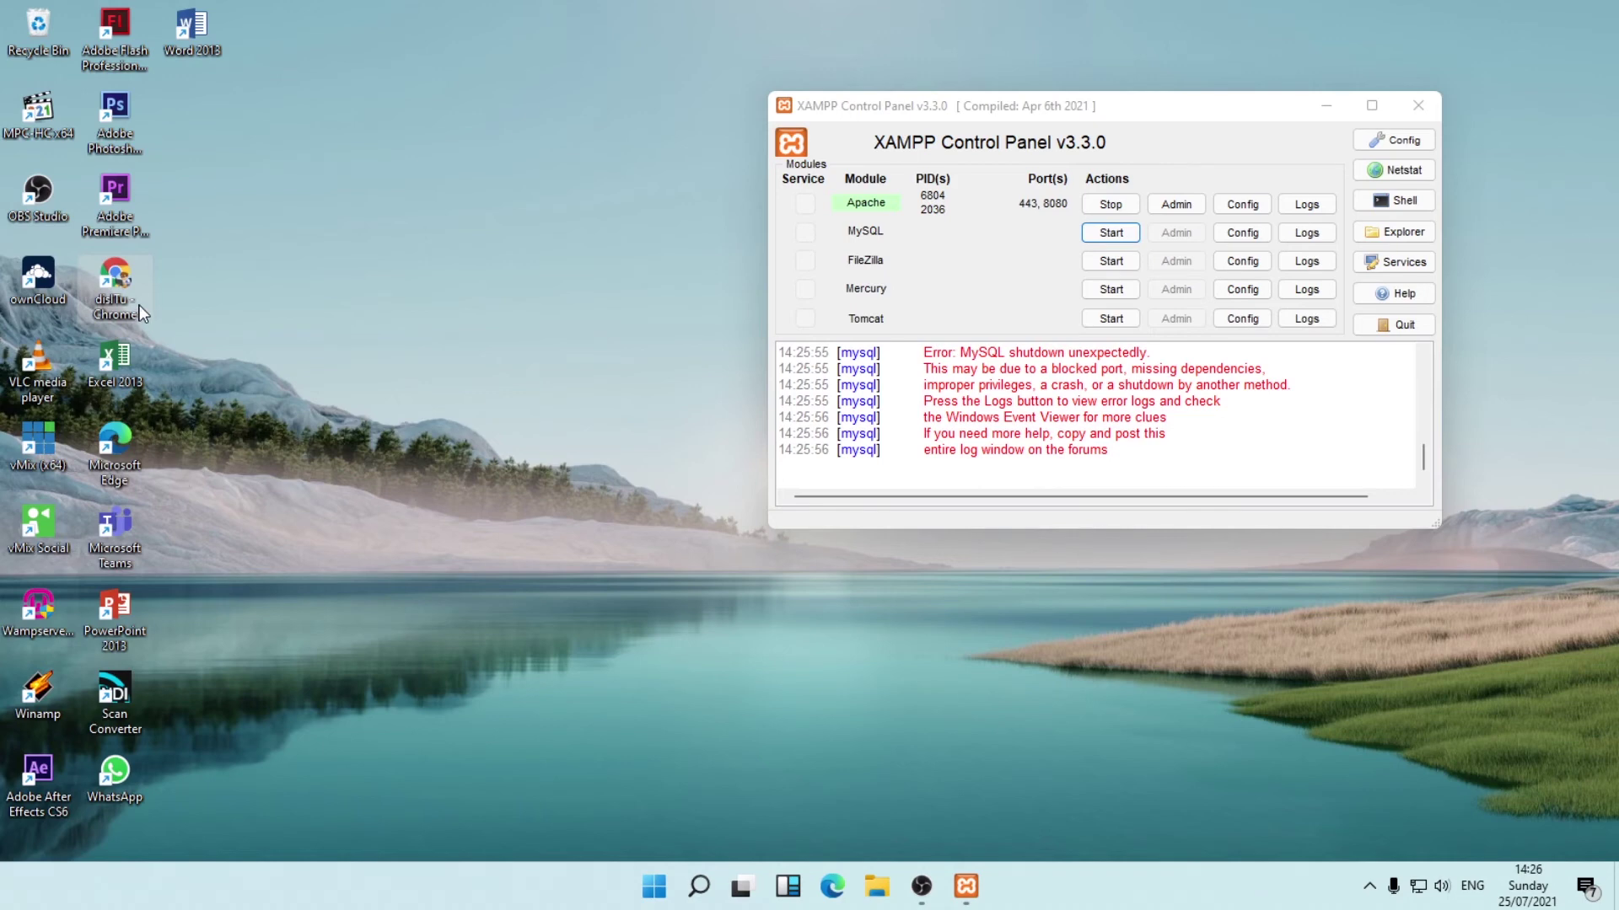
Launch Chrome and load localhost/, showing the WampServer homepage.
double_click(117, 286)
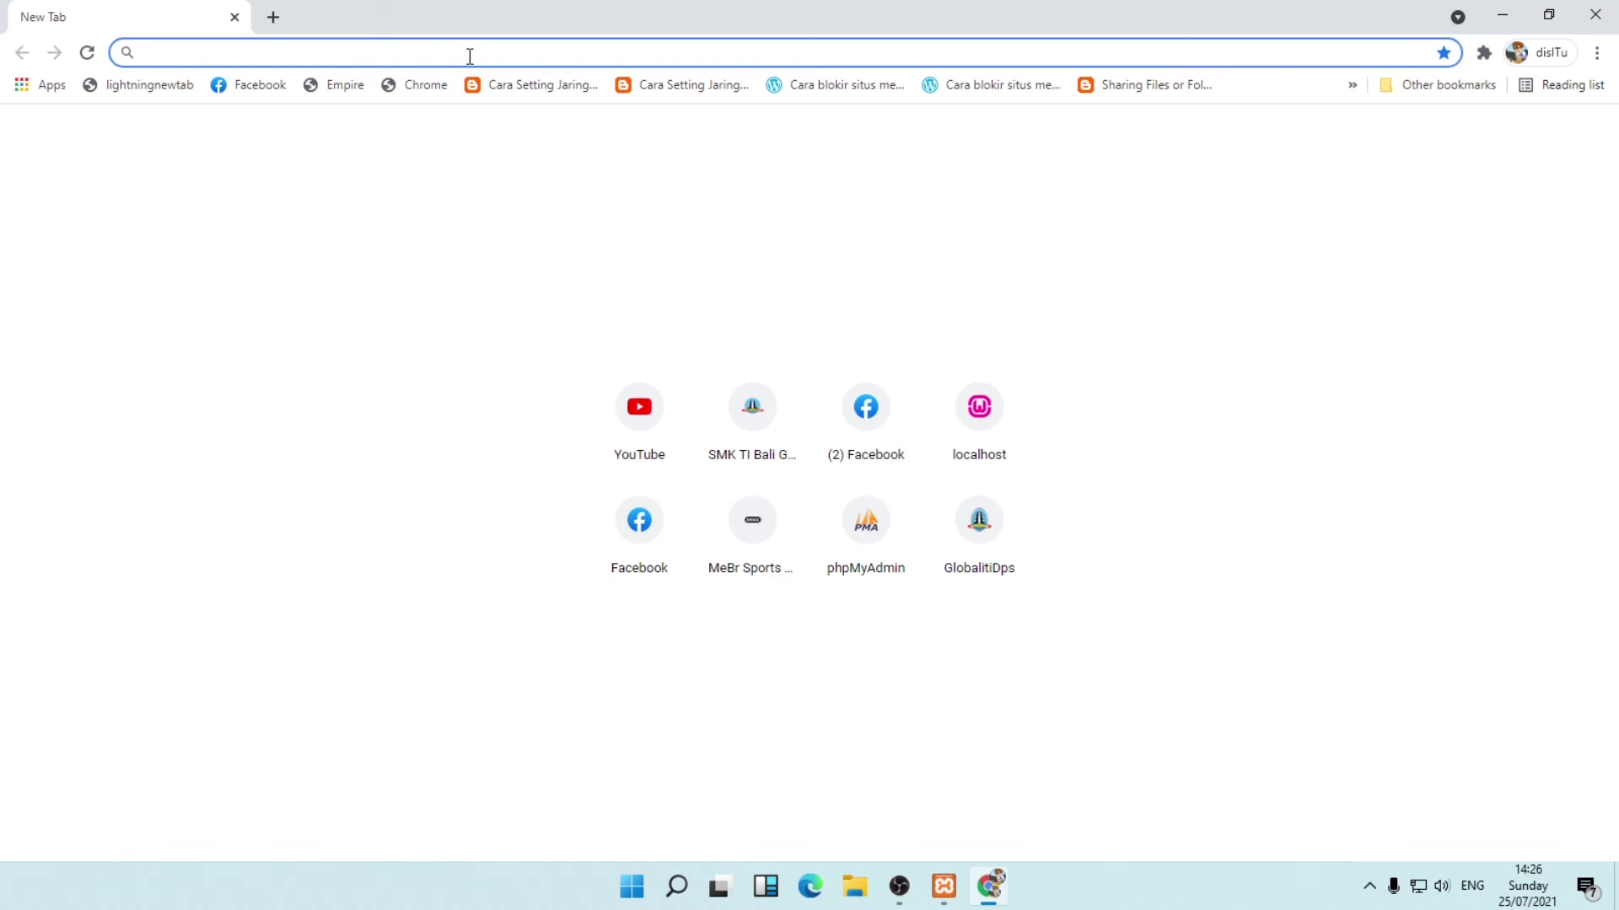
text(local)
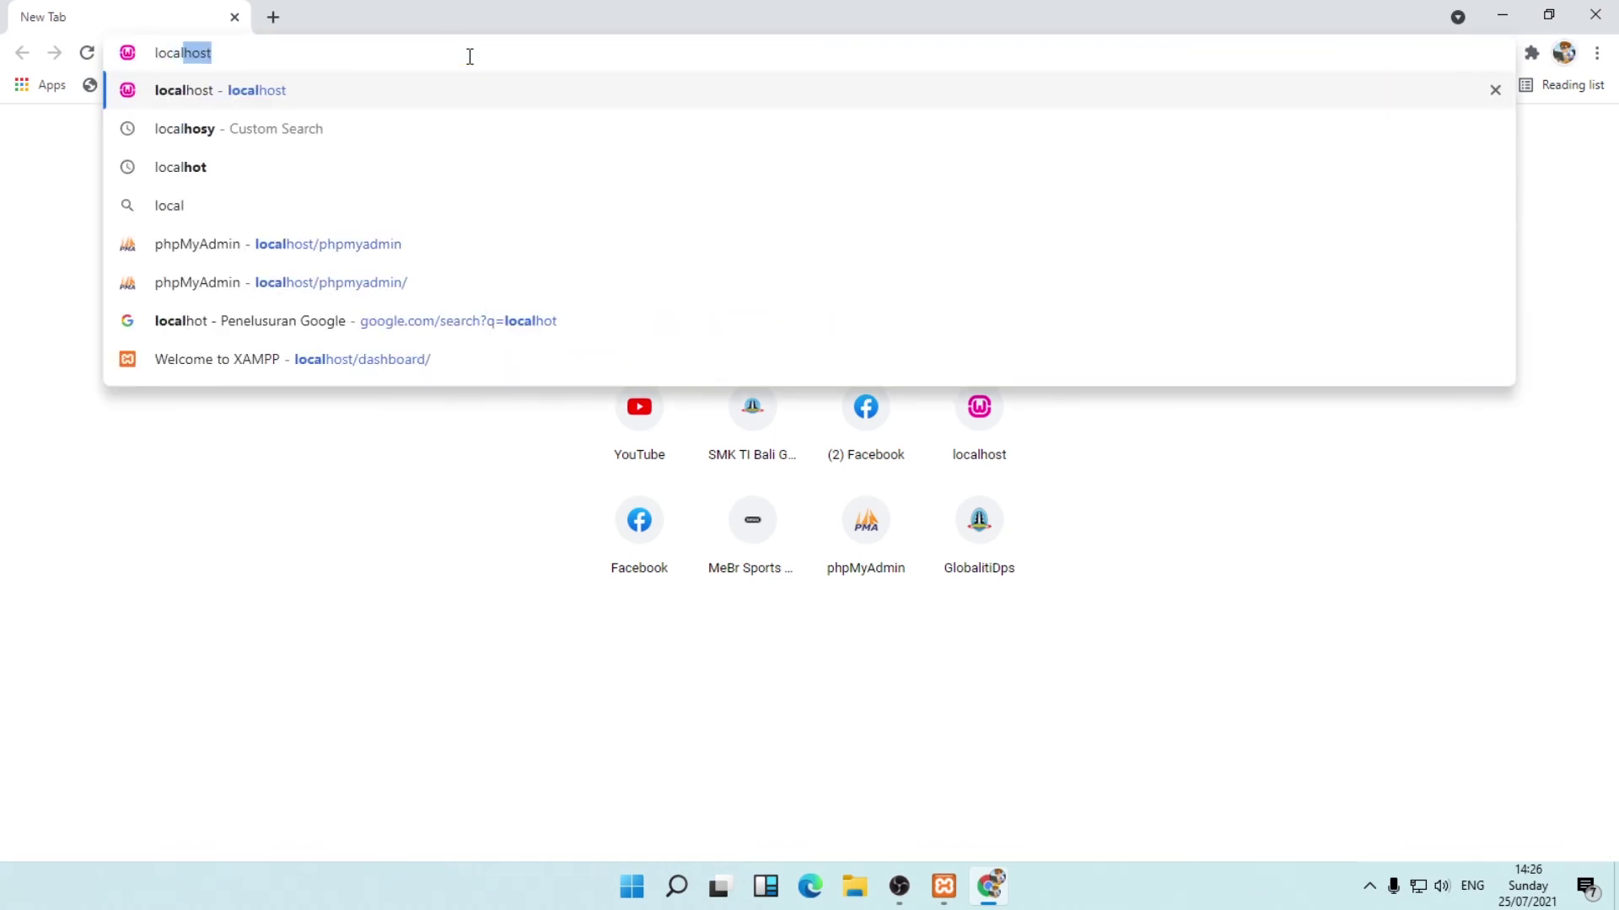
text(host/)
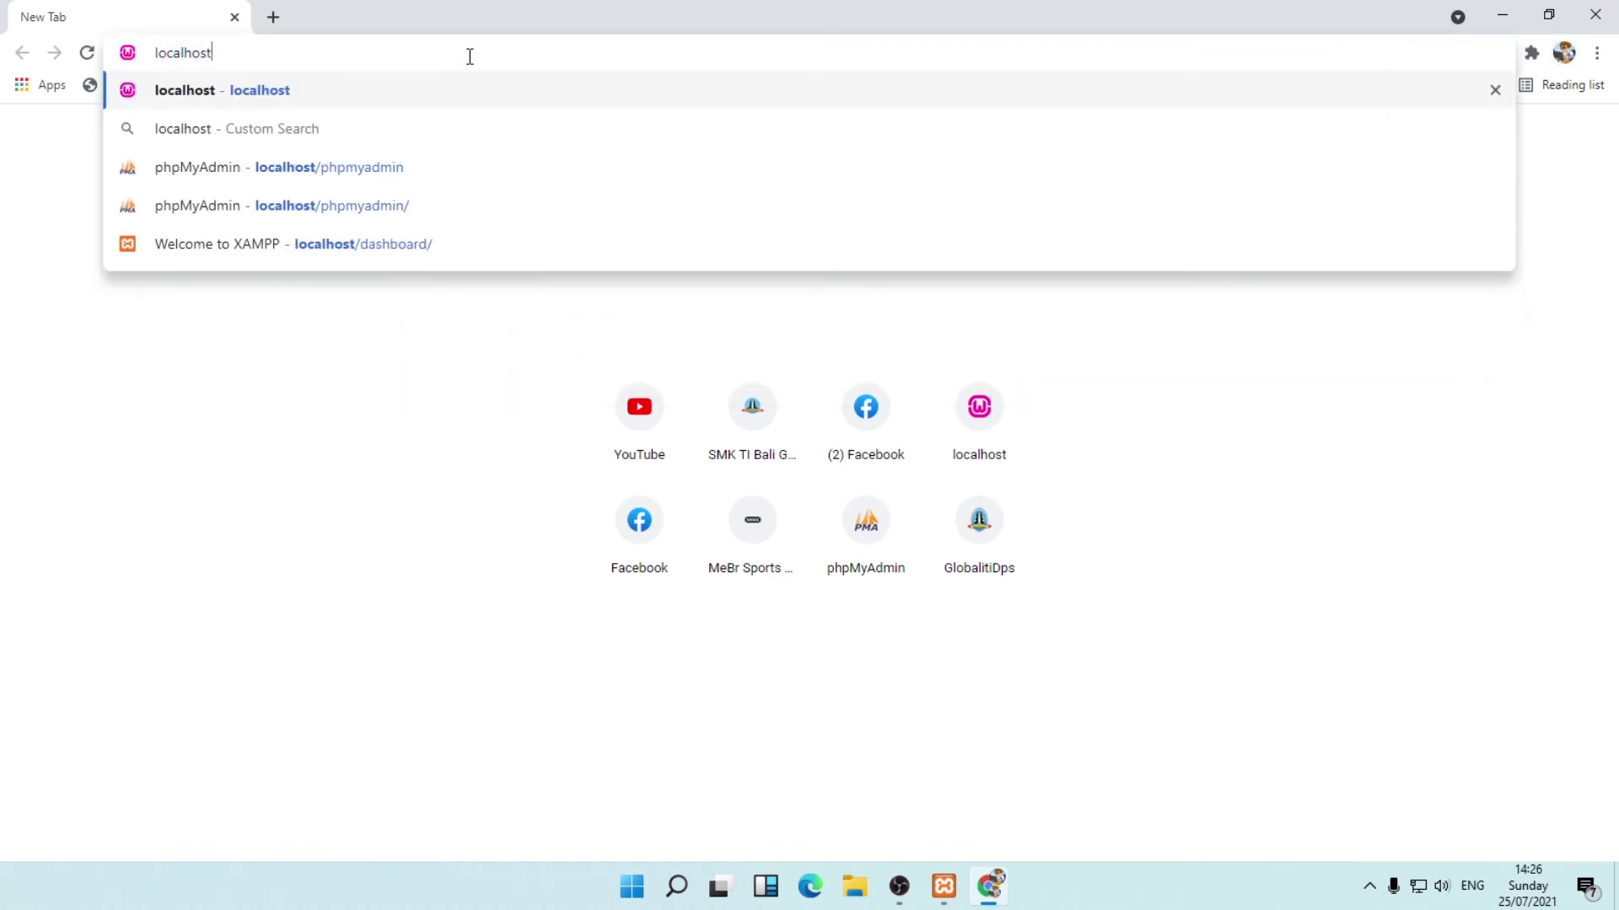
key(Return)
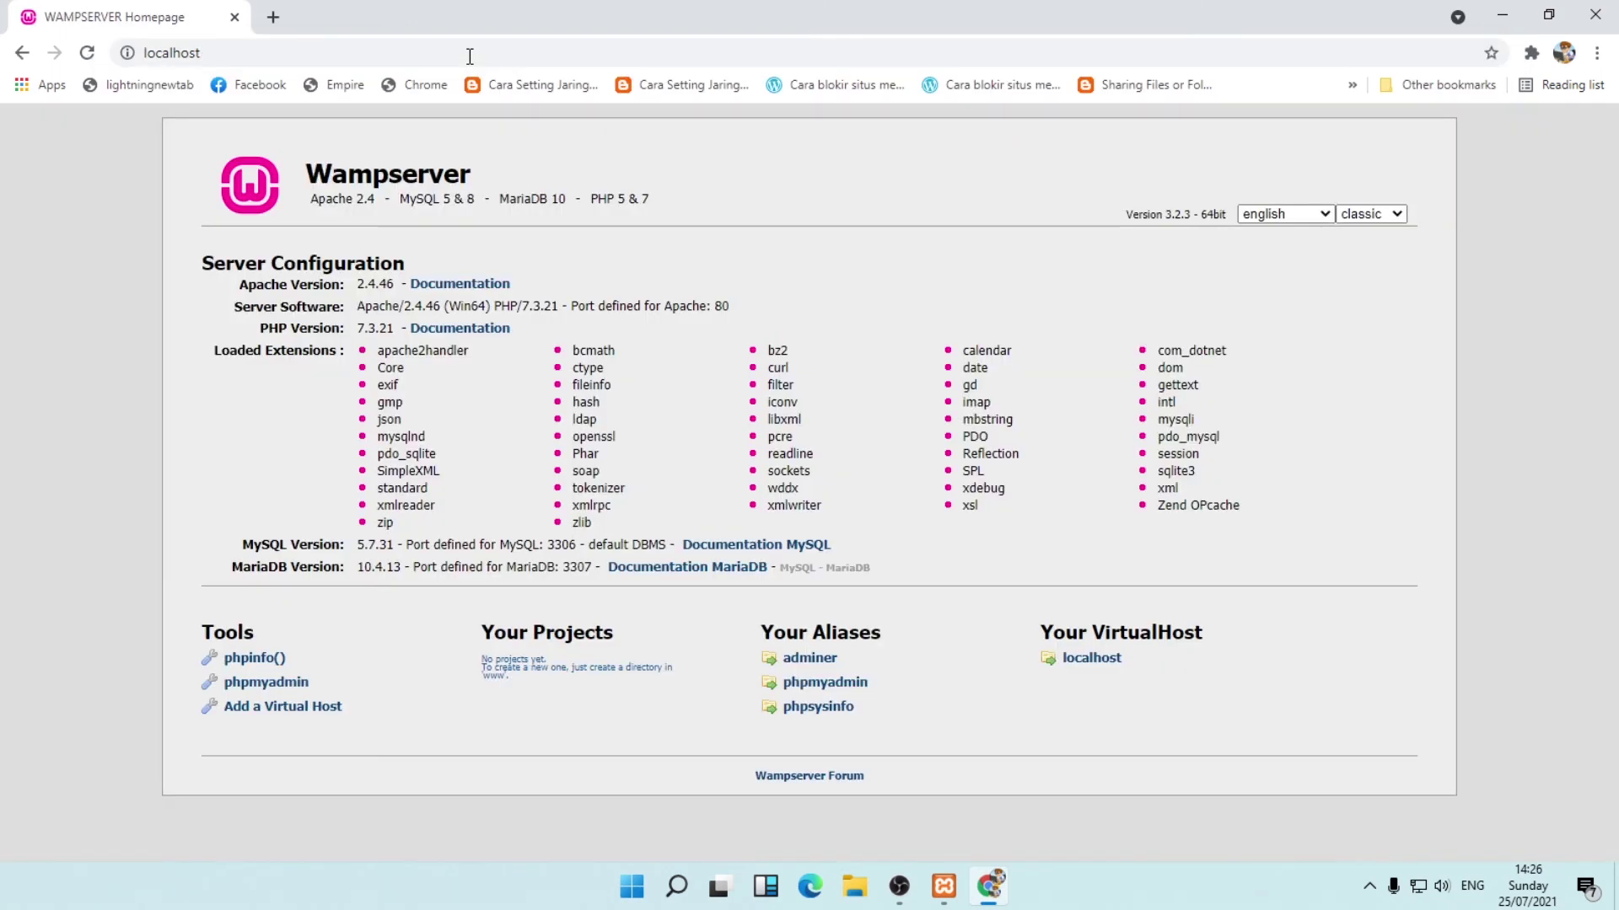
click(273, 17)
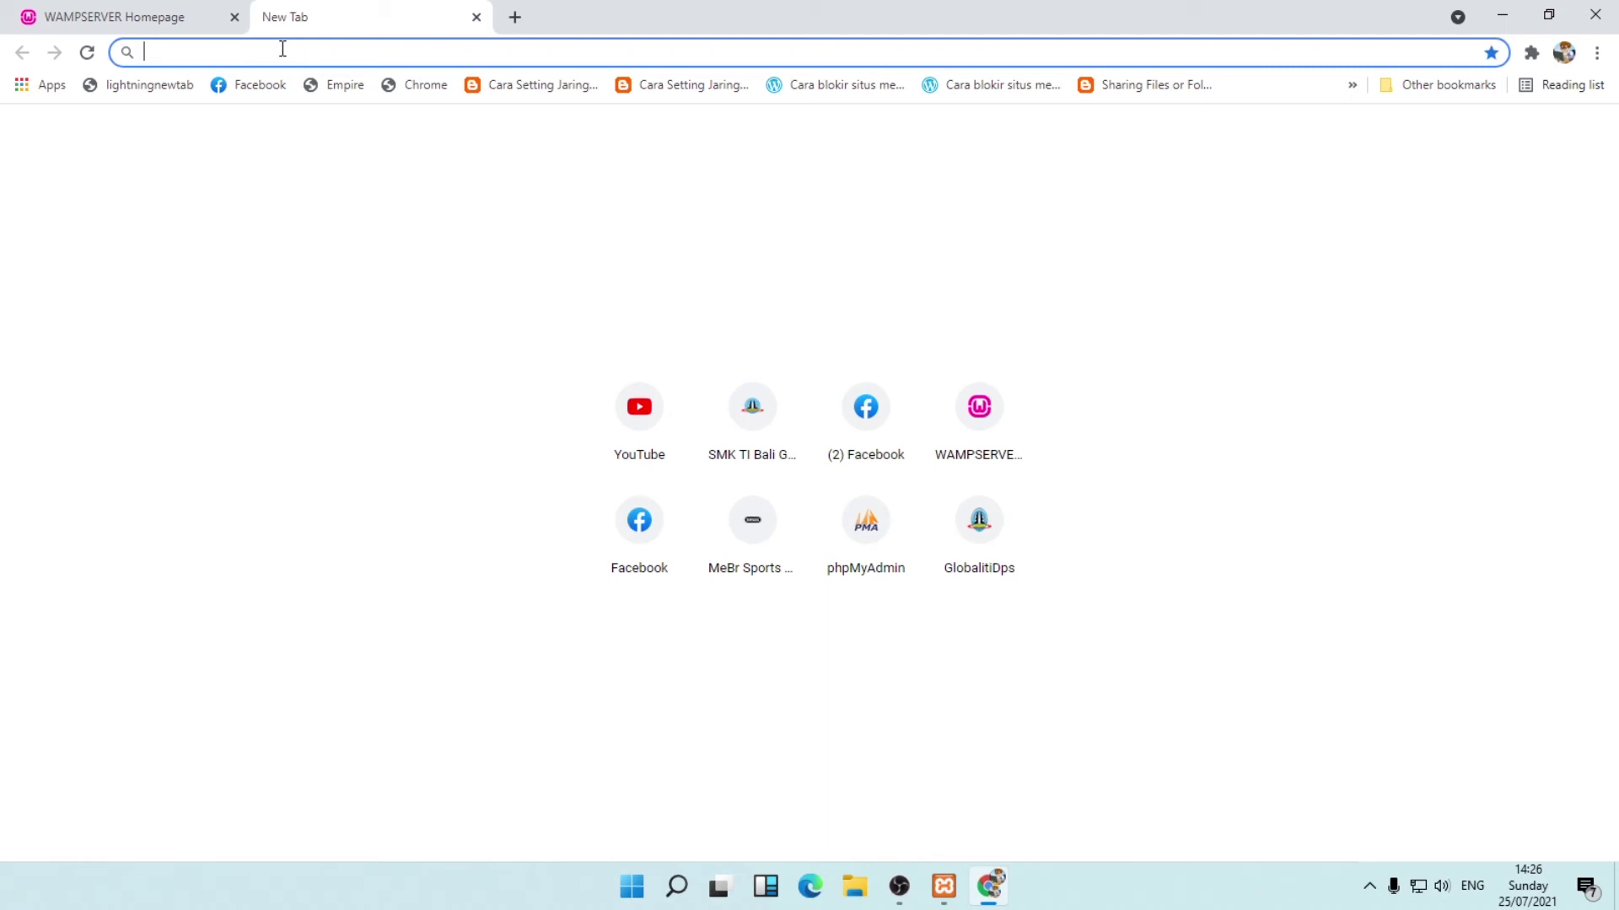
Load the XAMPP dashboard at localhost:8080 in the second tab.
text(local)
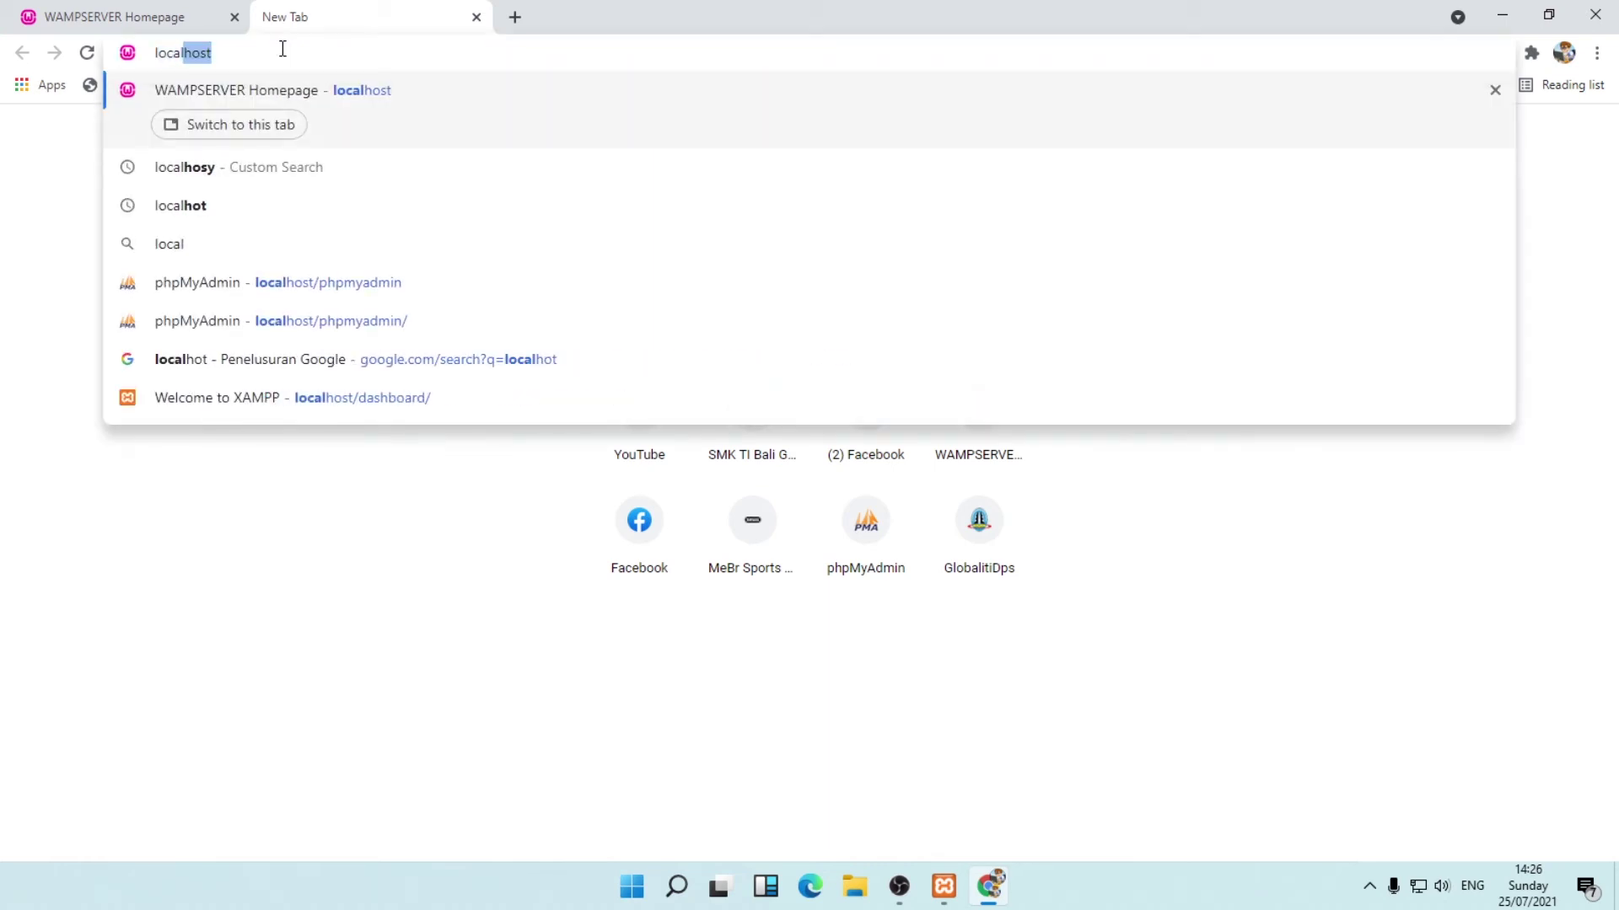
text(hoy)
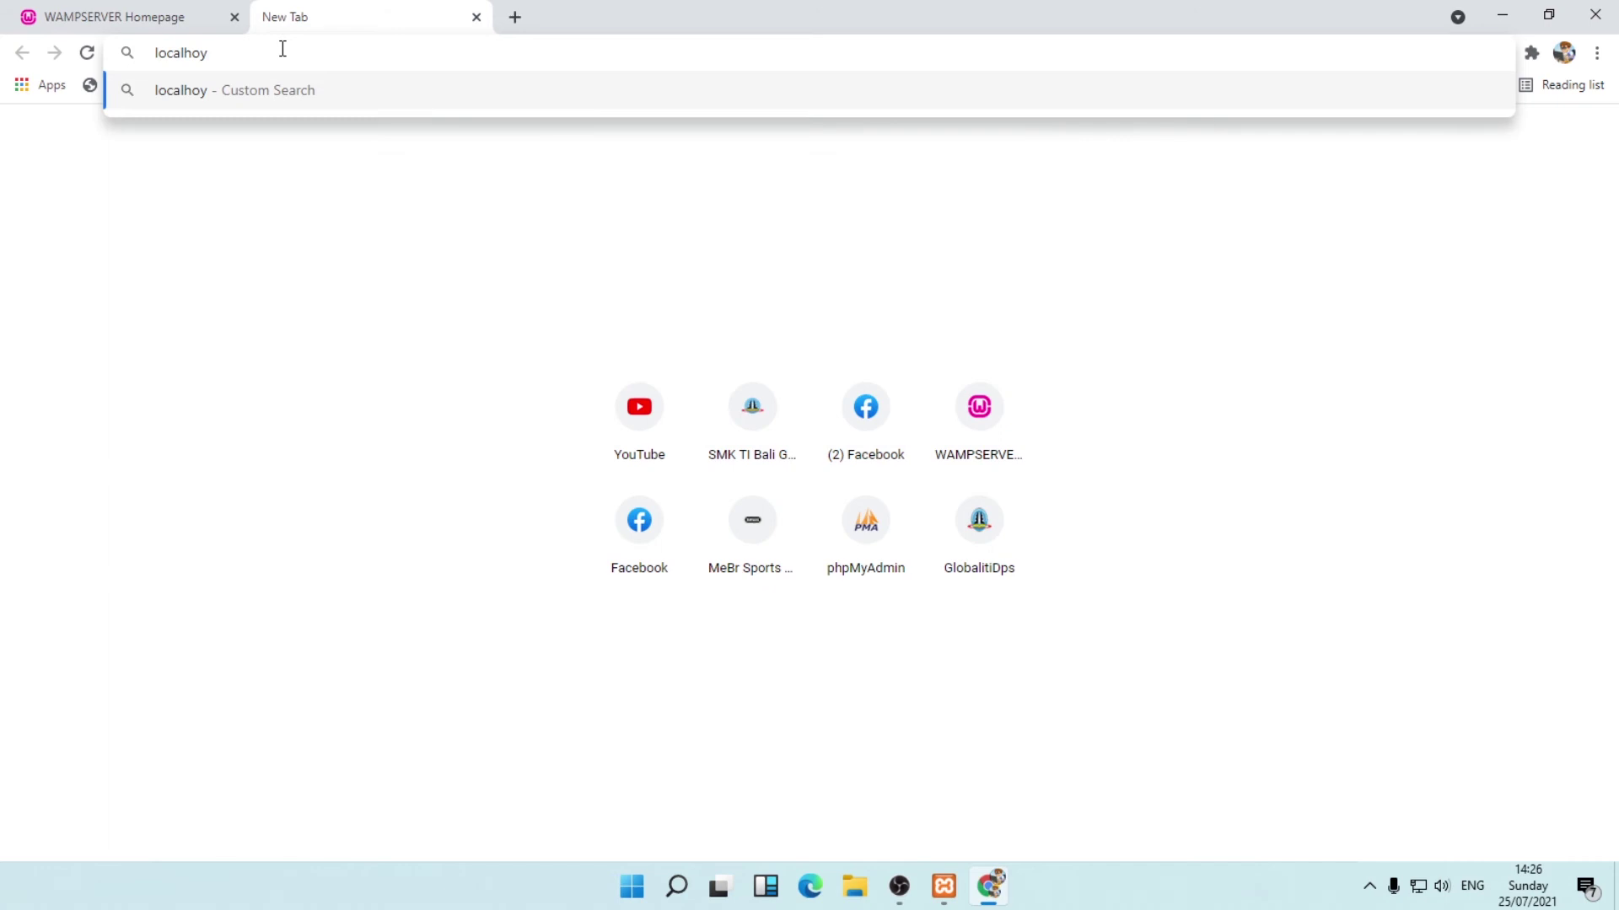
key(BackSpace)
text(st)
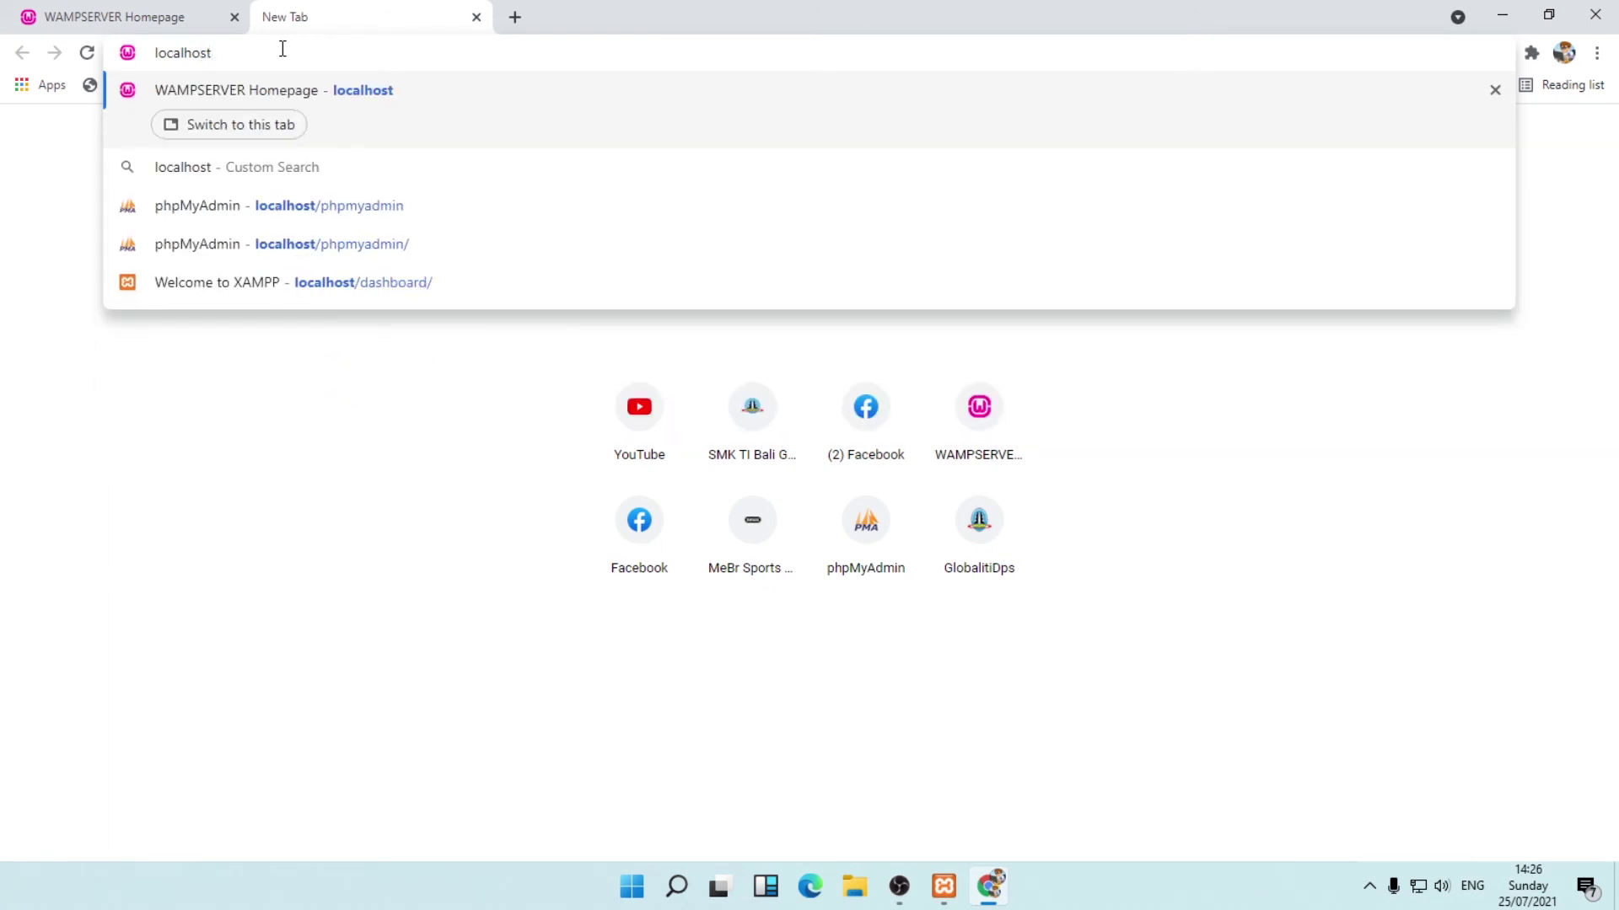
text(:)
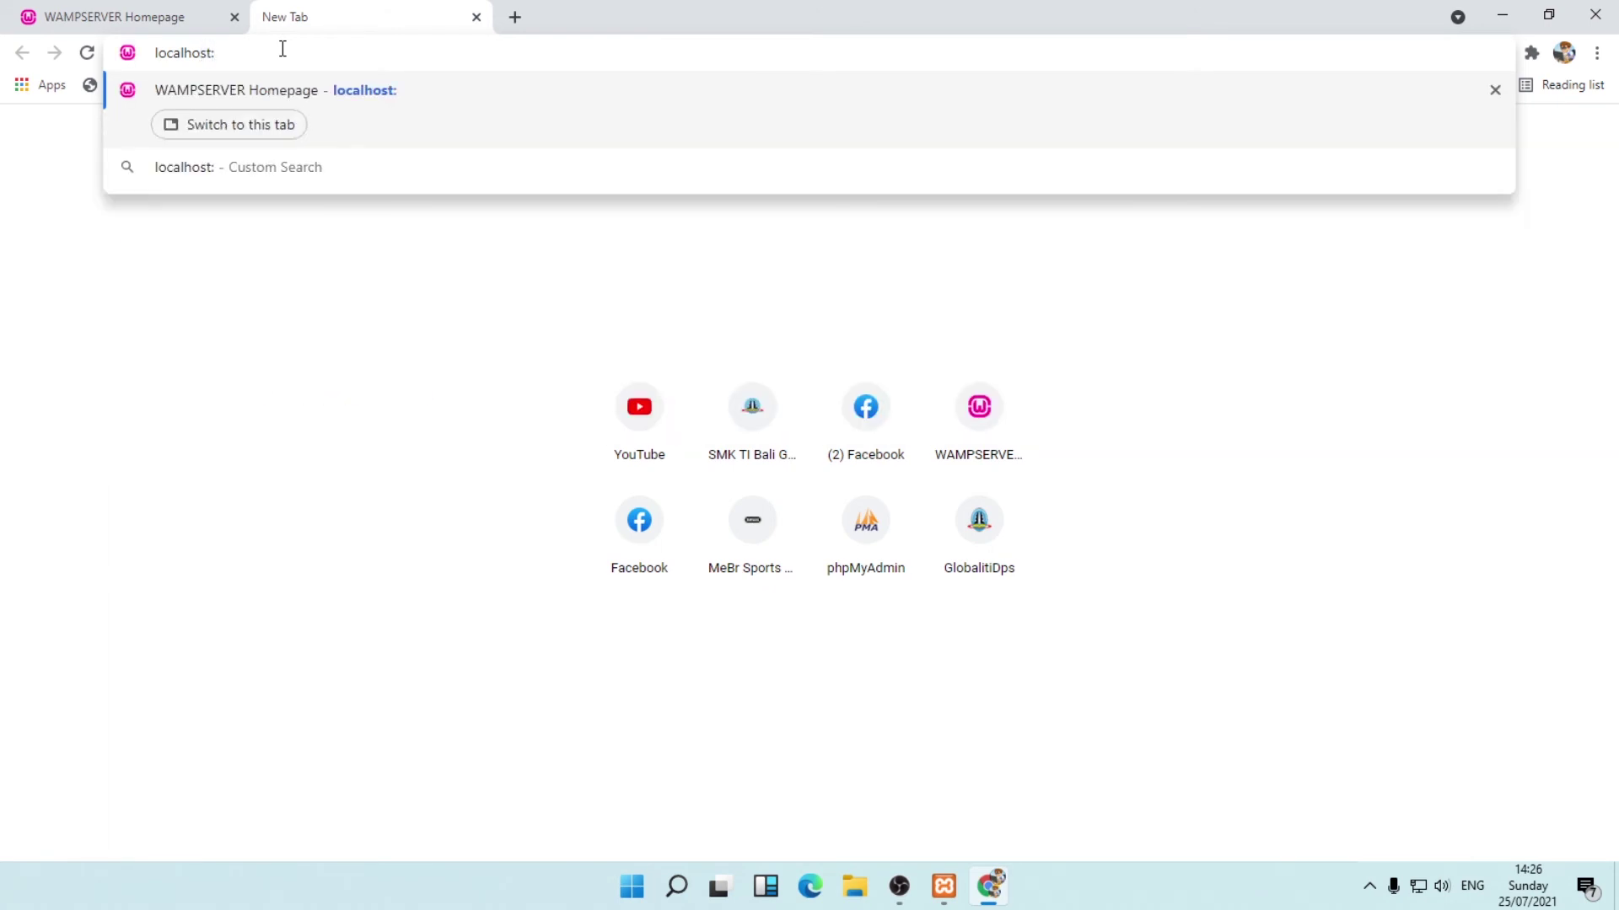
text(8080)
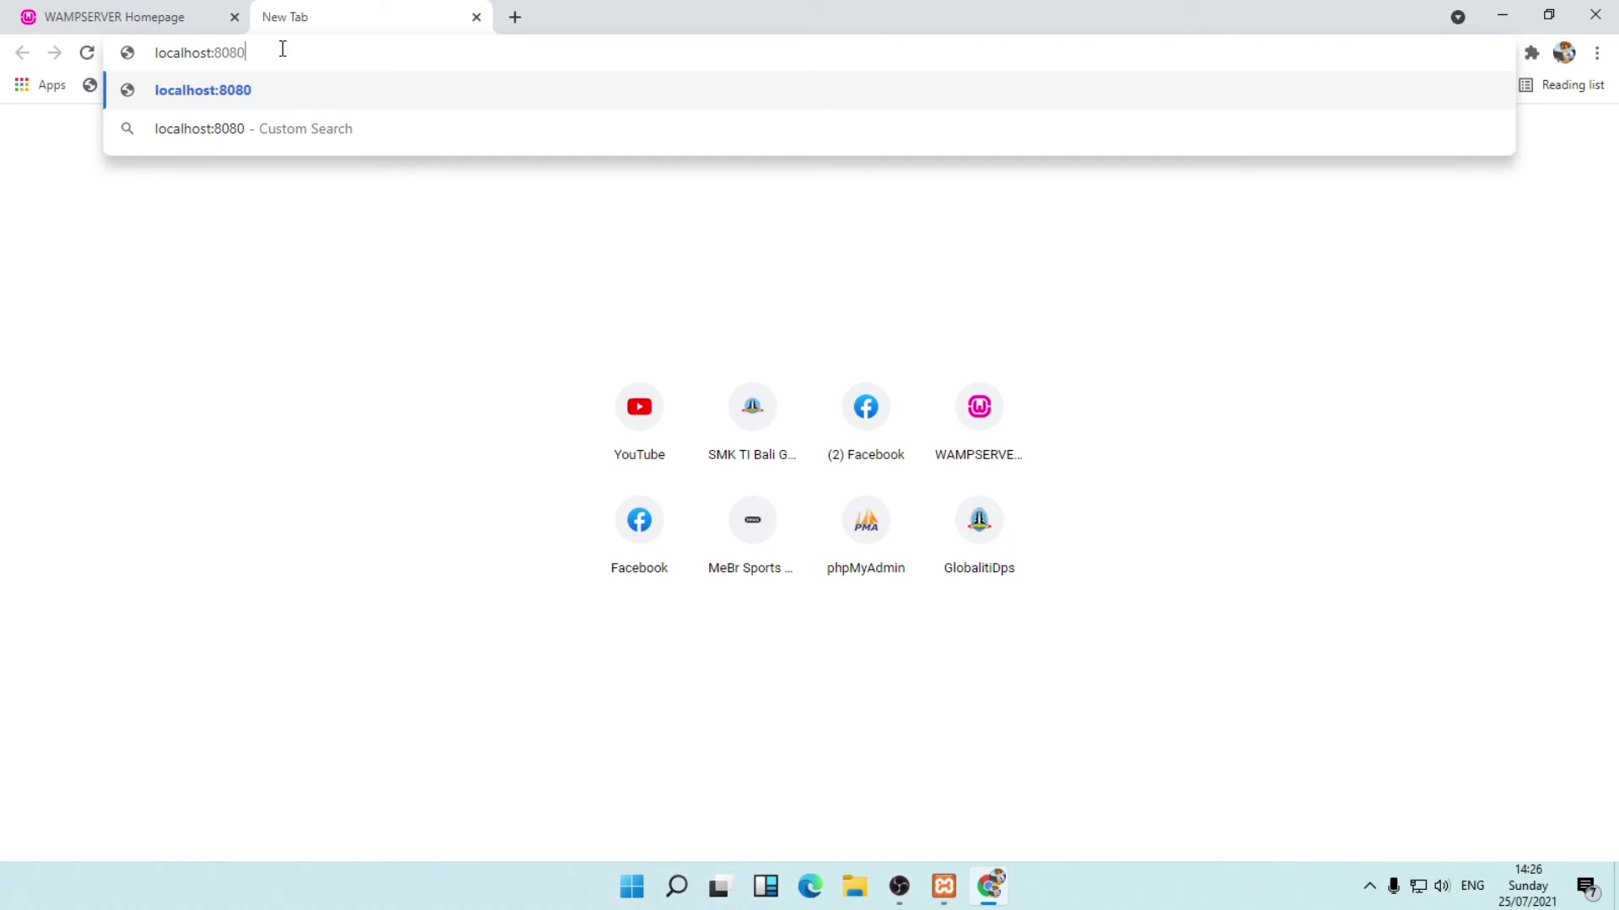
key(Return)
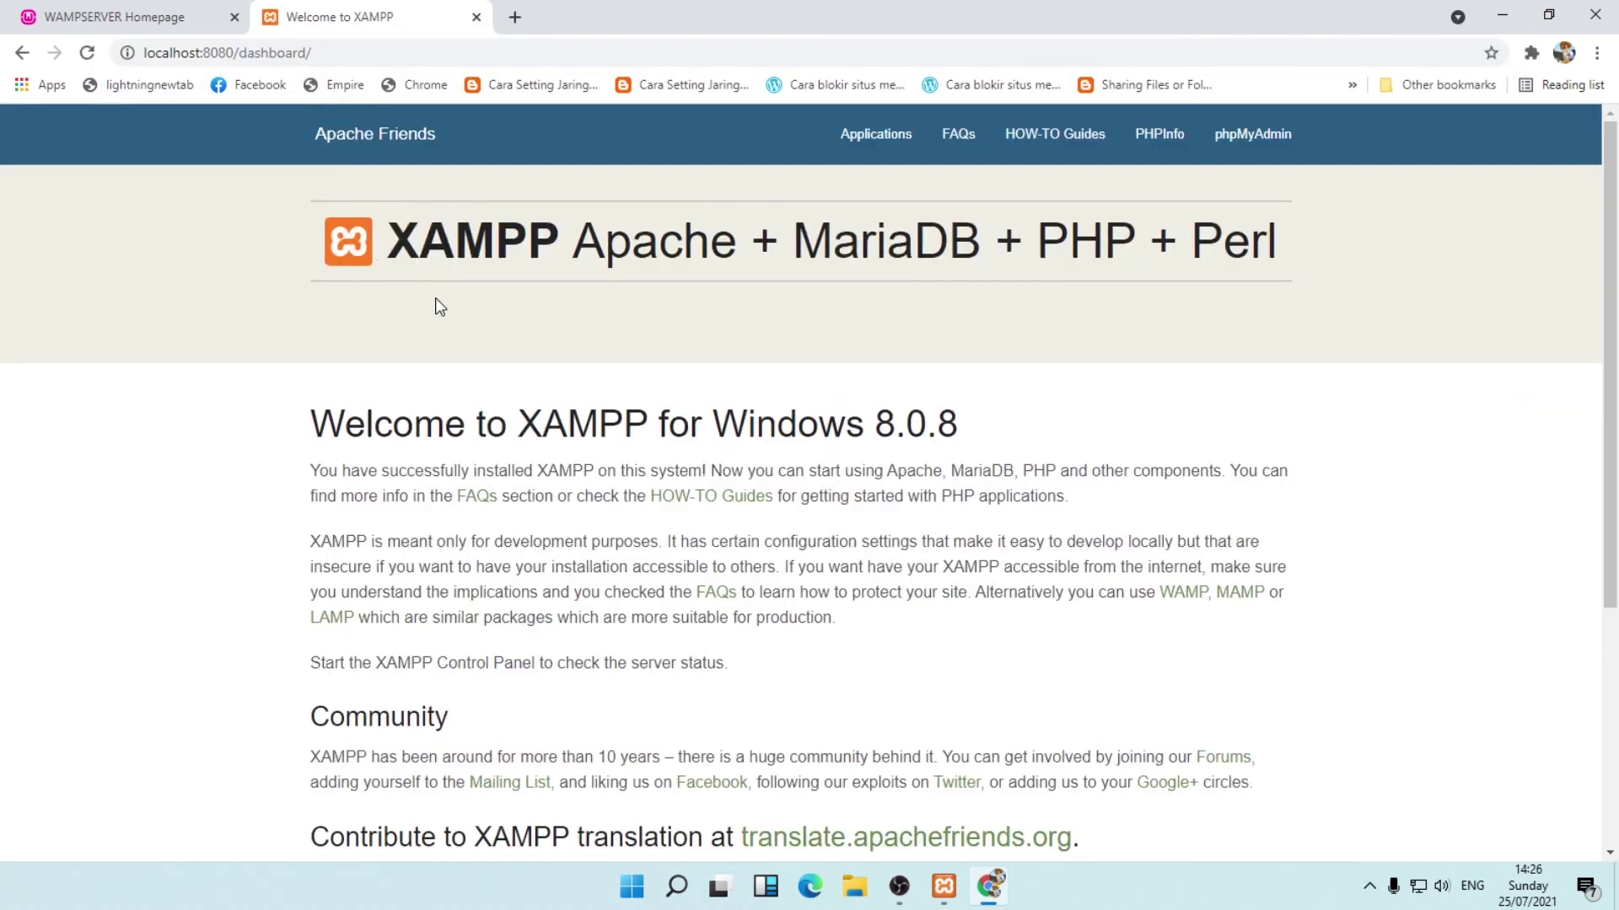
Compare the WampServer homepage with the XAMPP dashboard, then open a third blank tab.
click(188, 19)
click(329, 20)
click(211, 19)
click(387, 25)
click(515, 18)
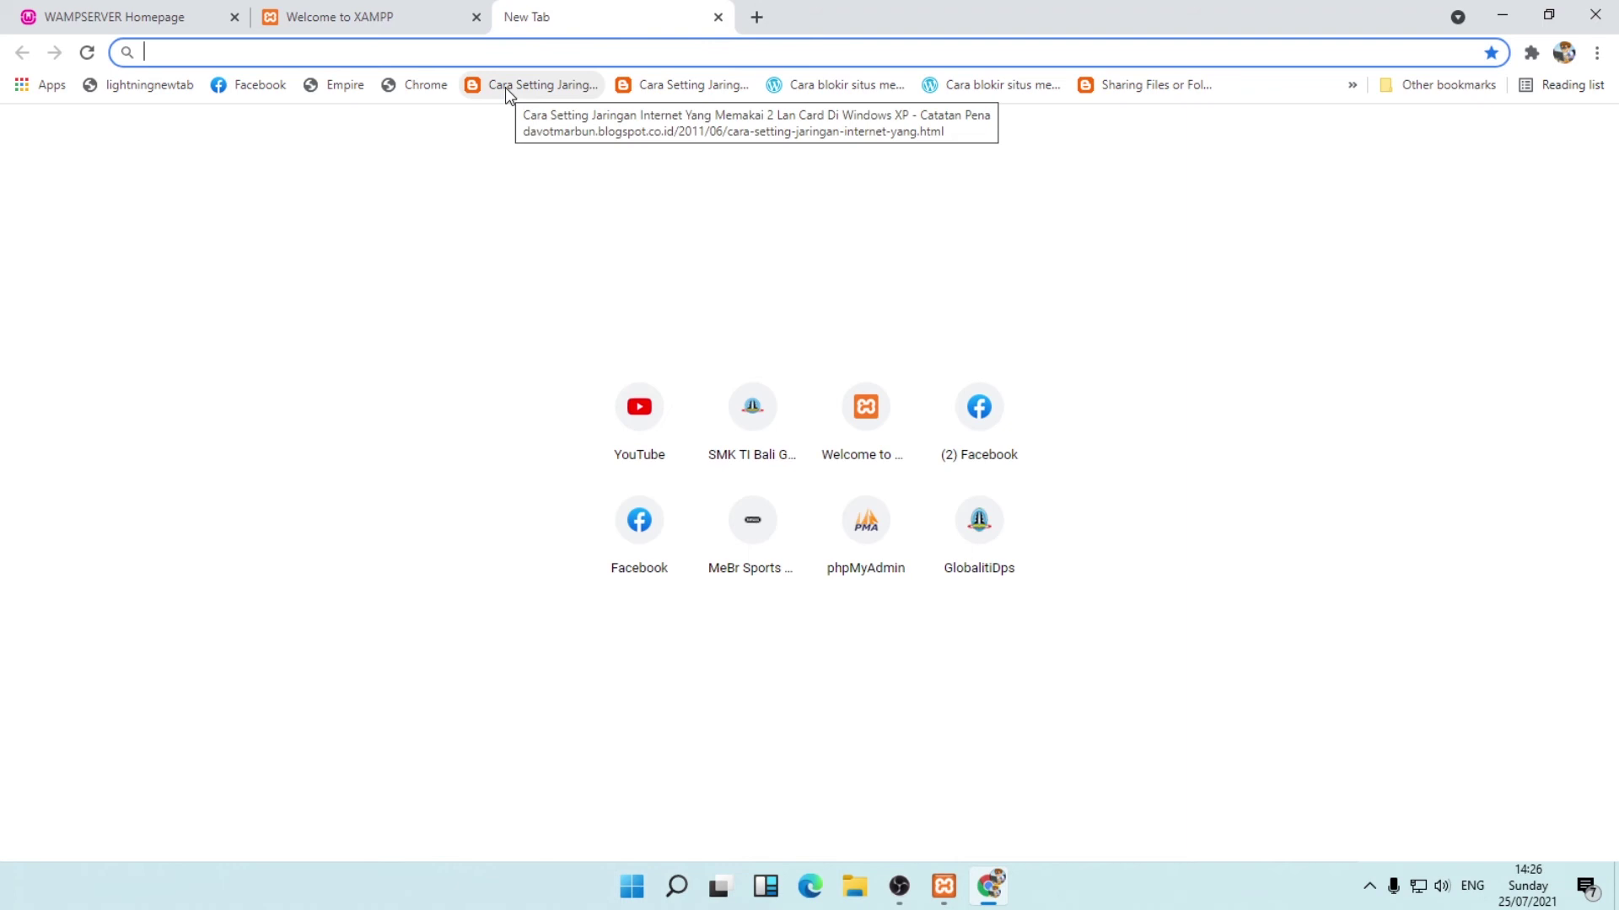
Load the phpMyAdmin login at localhost/phpmyadmin and place its tab second.
text(local)
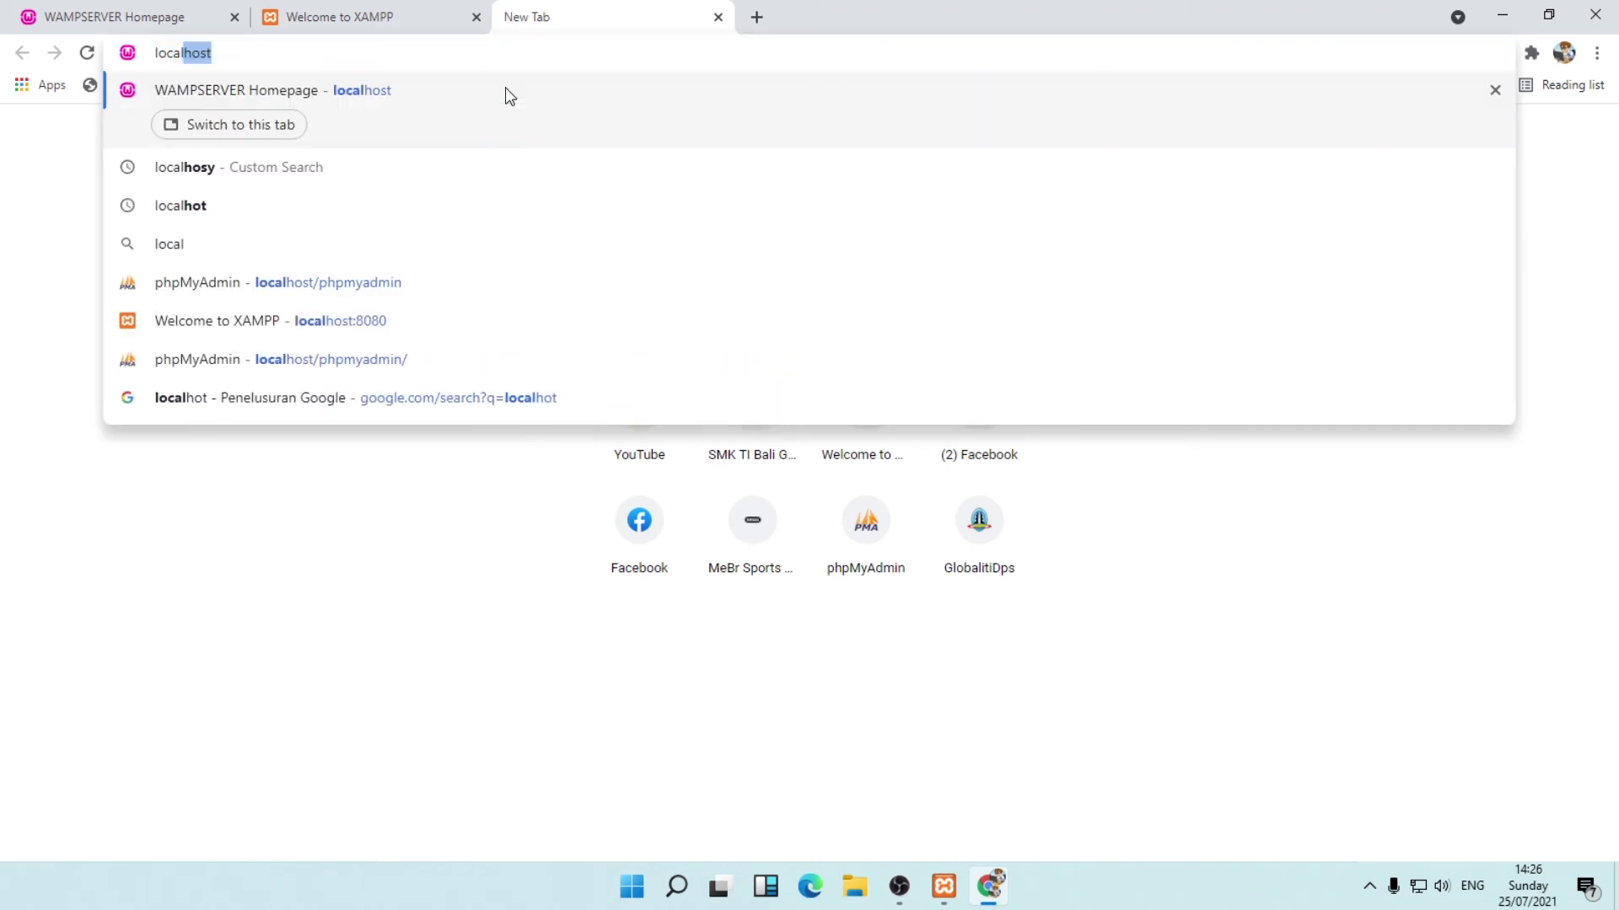
text(host)
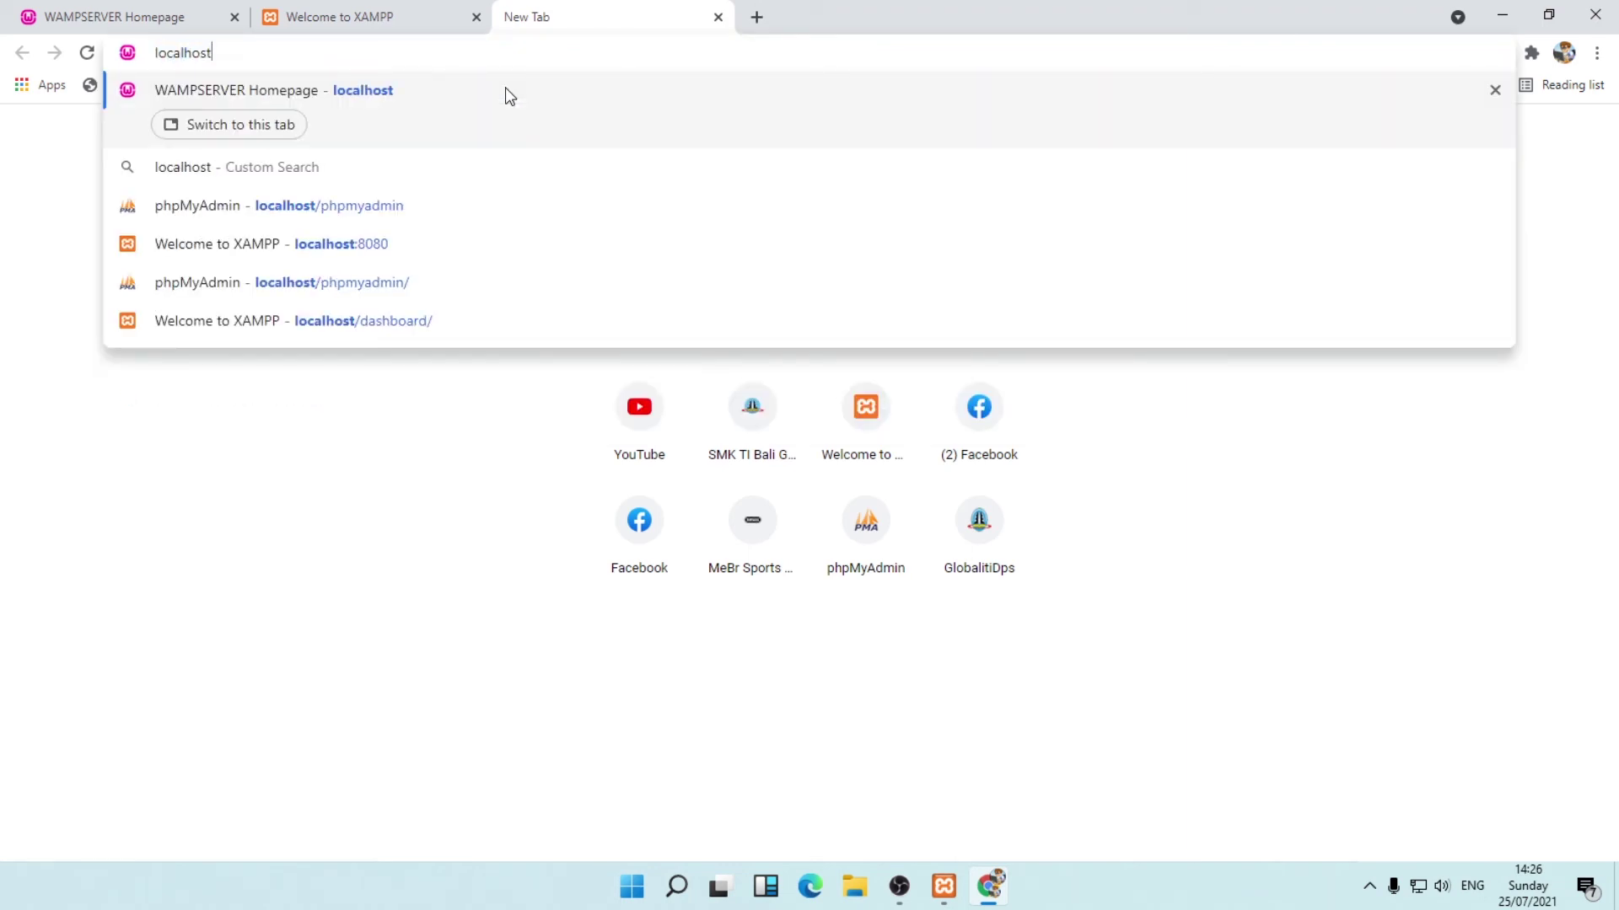
text(/phpmyadmin)
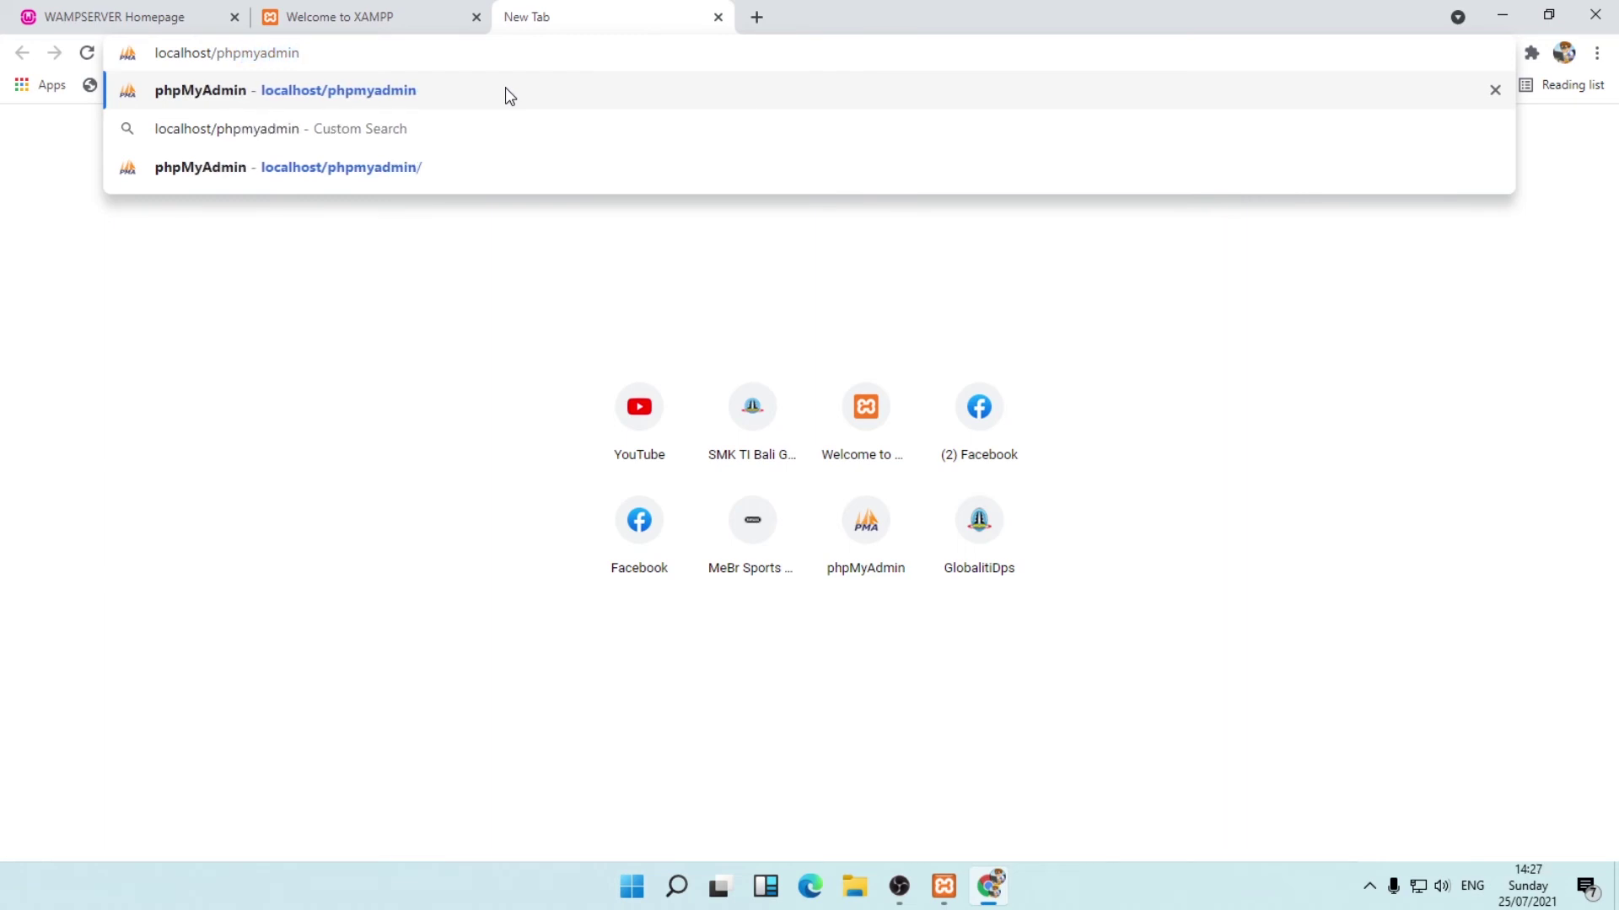
key(Return)
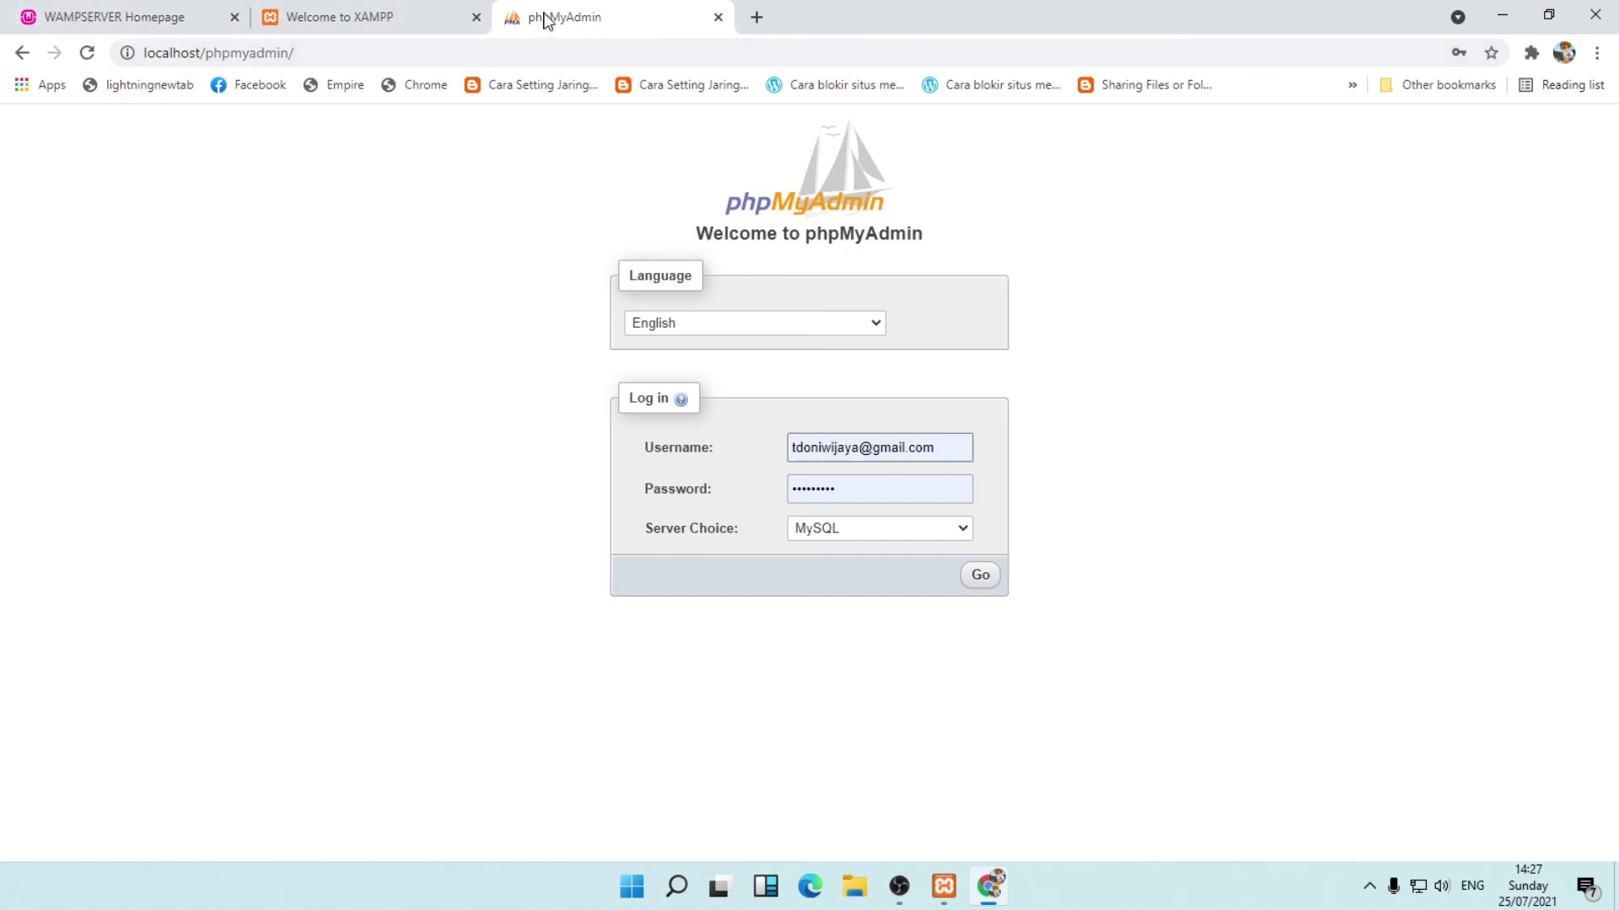
drag(546, 19, 326, 19)
click(588, 21)
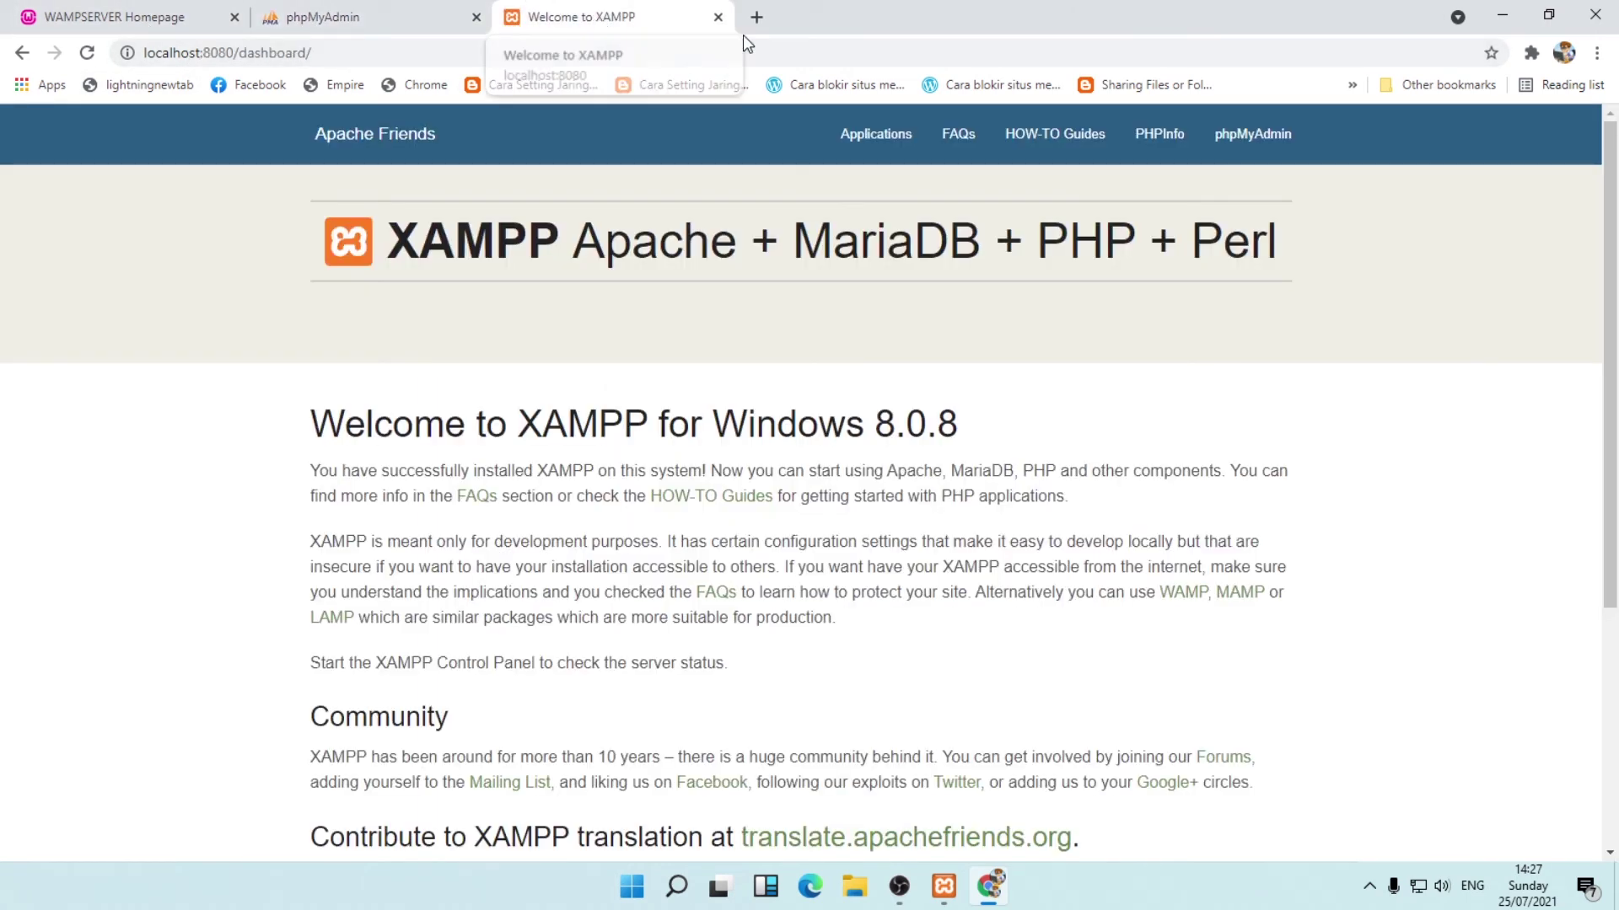
click(756, 17)
Load XAMPP's phpMyAdmin at localhost:8080/phpmyadmin in the fourth tab.
text(local)
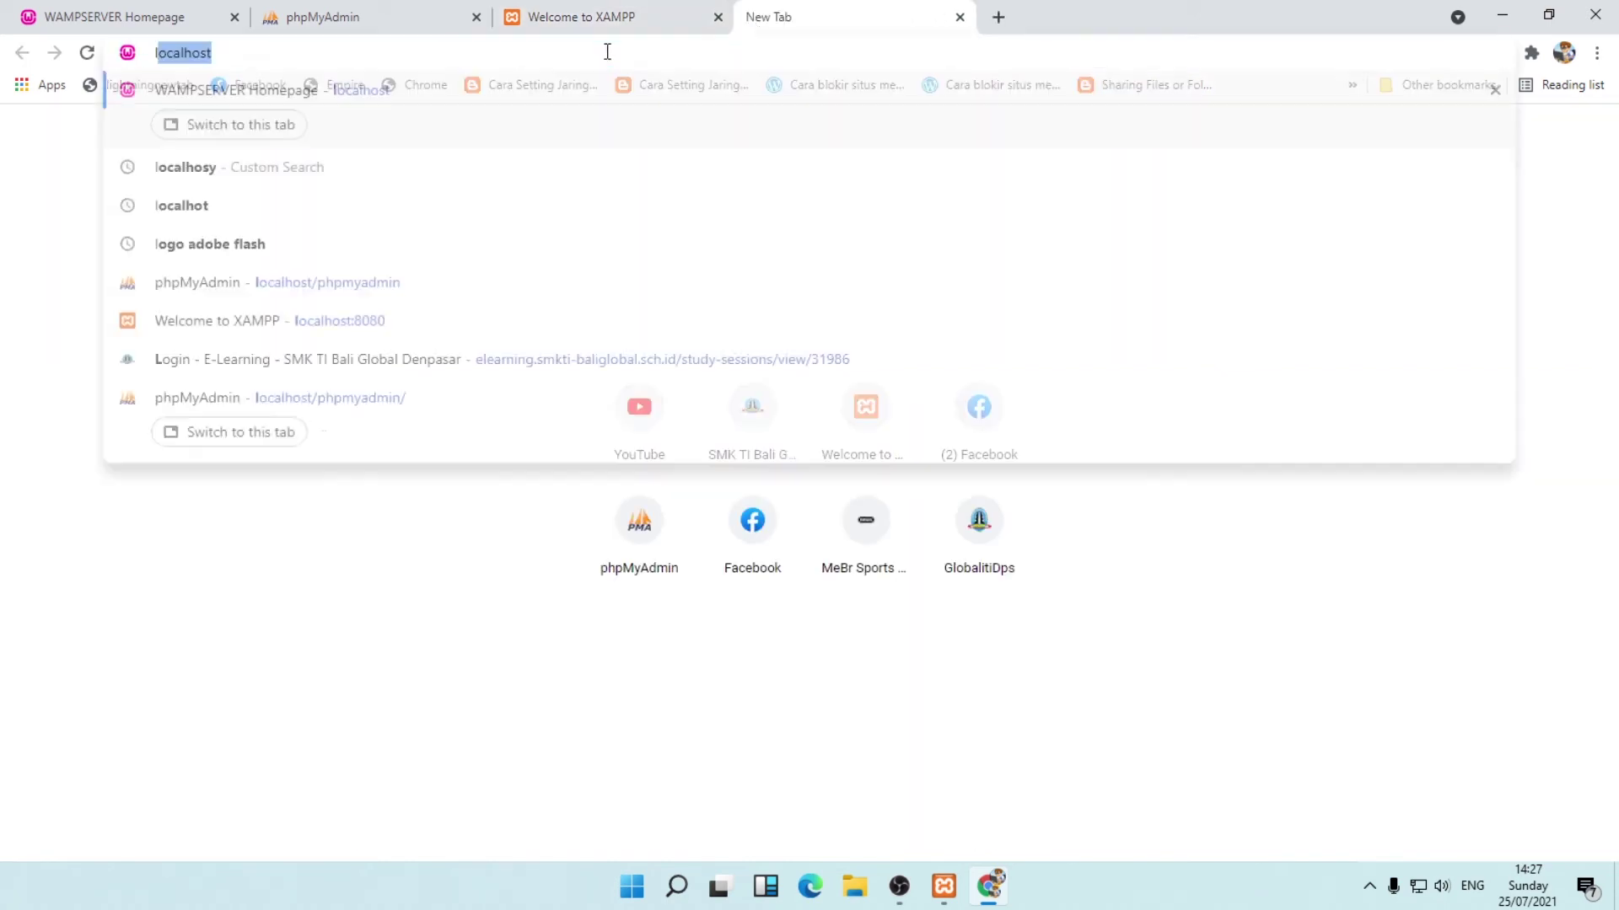
text(host)
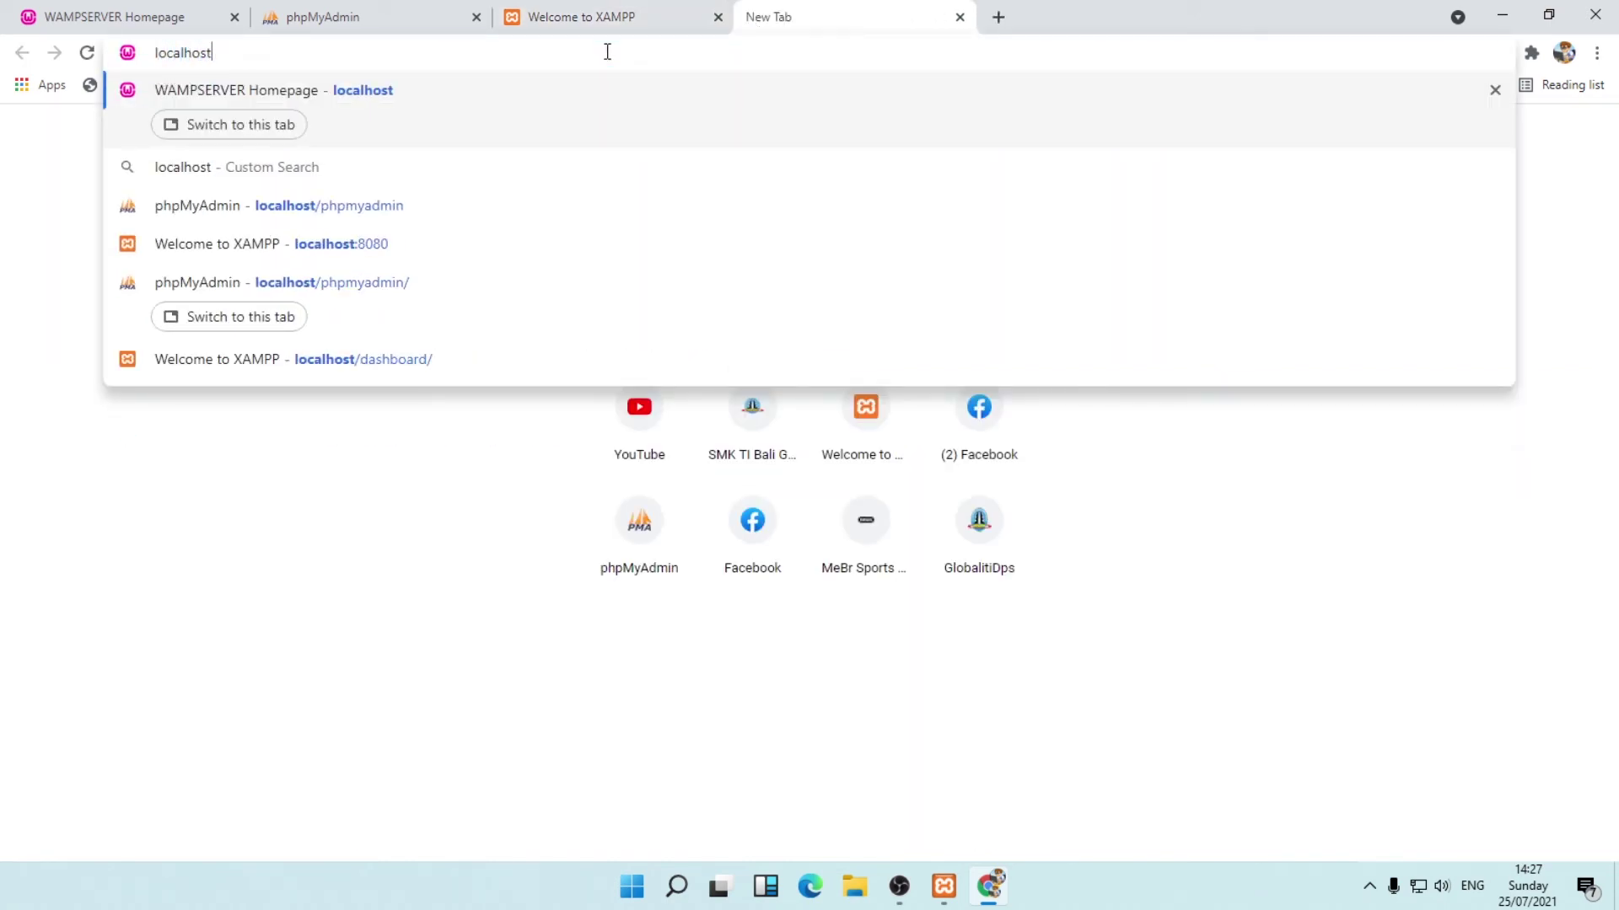
text(/p)
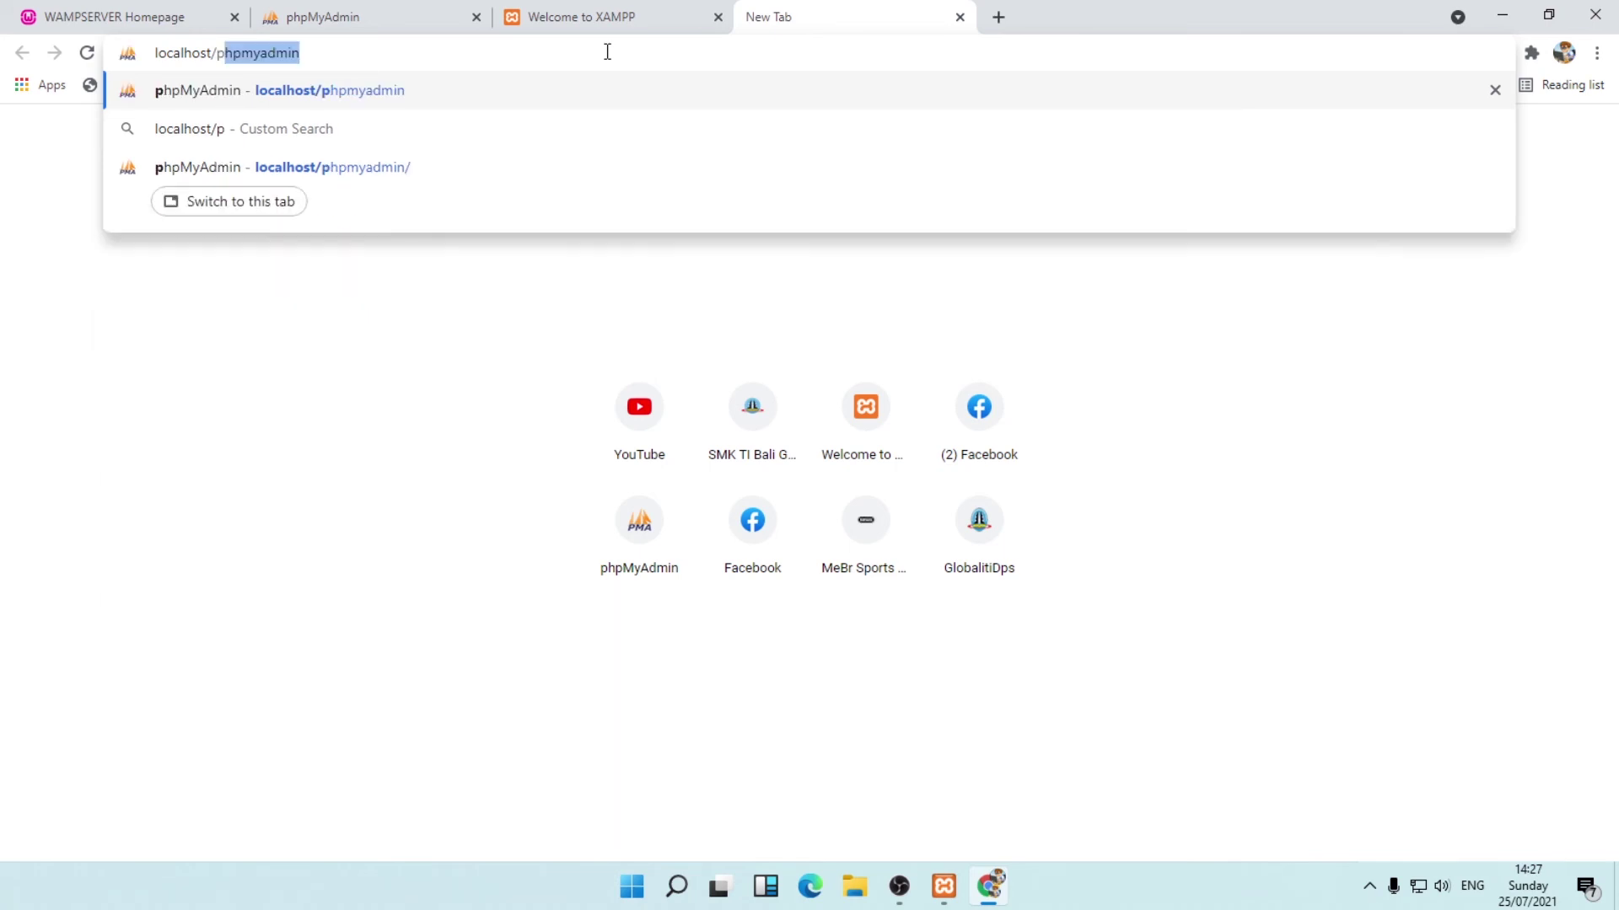
text(hpmyadmin)
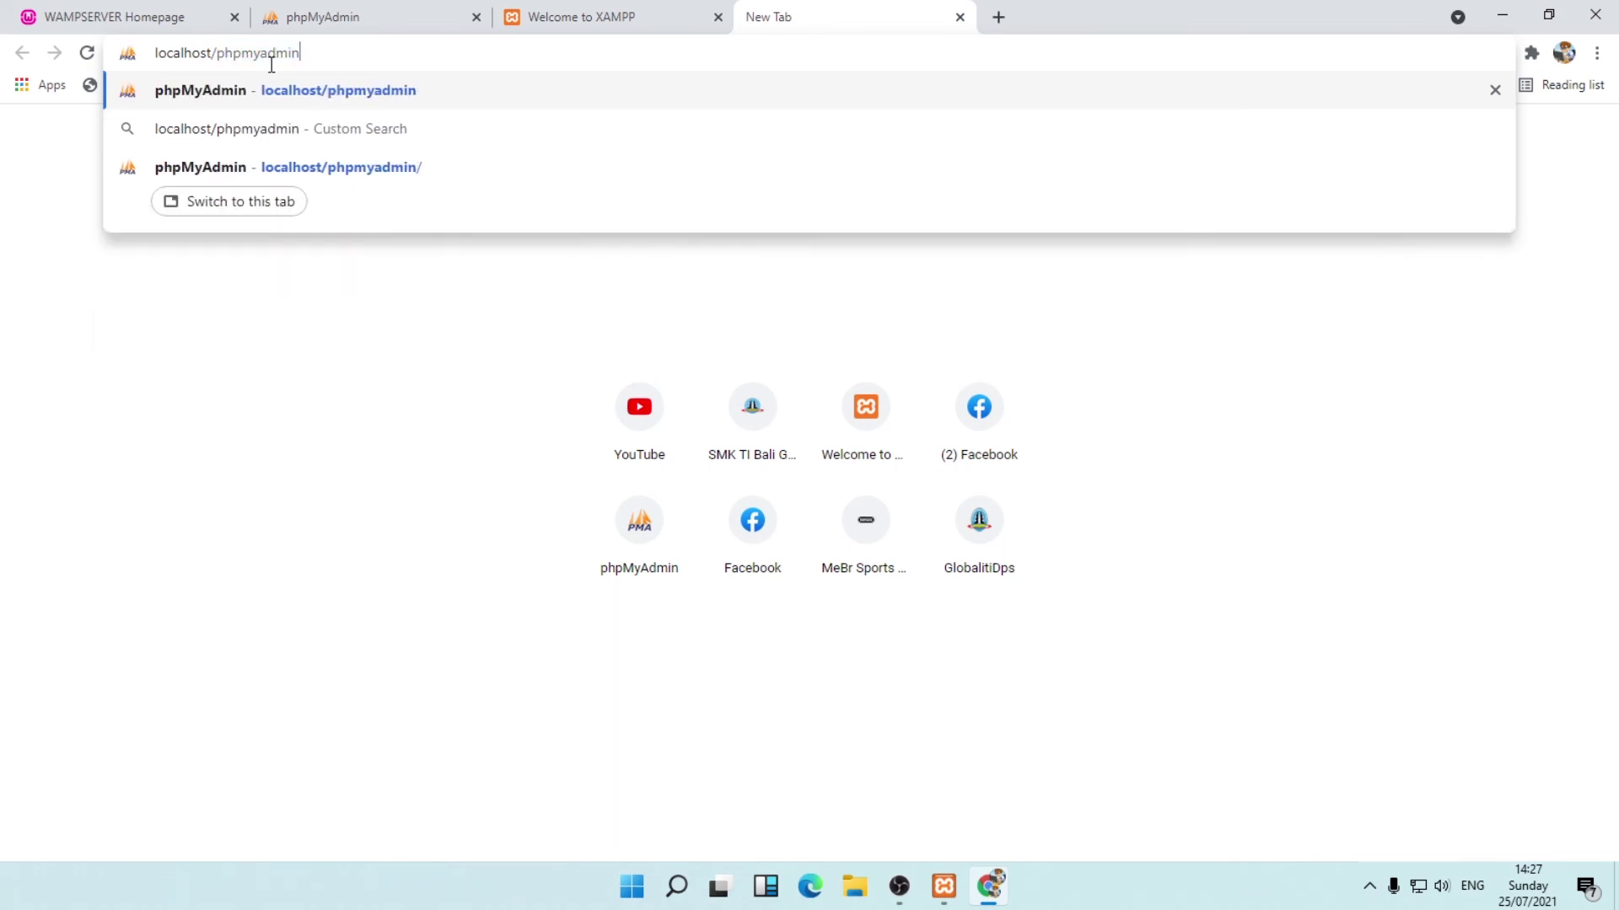
drag(210, 53, 343, 71)
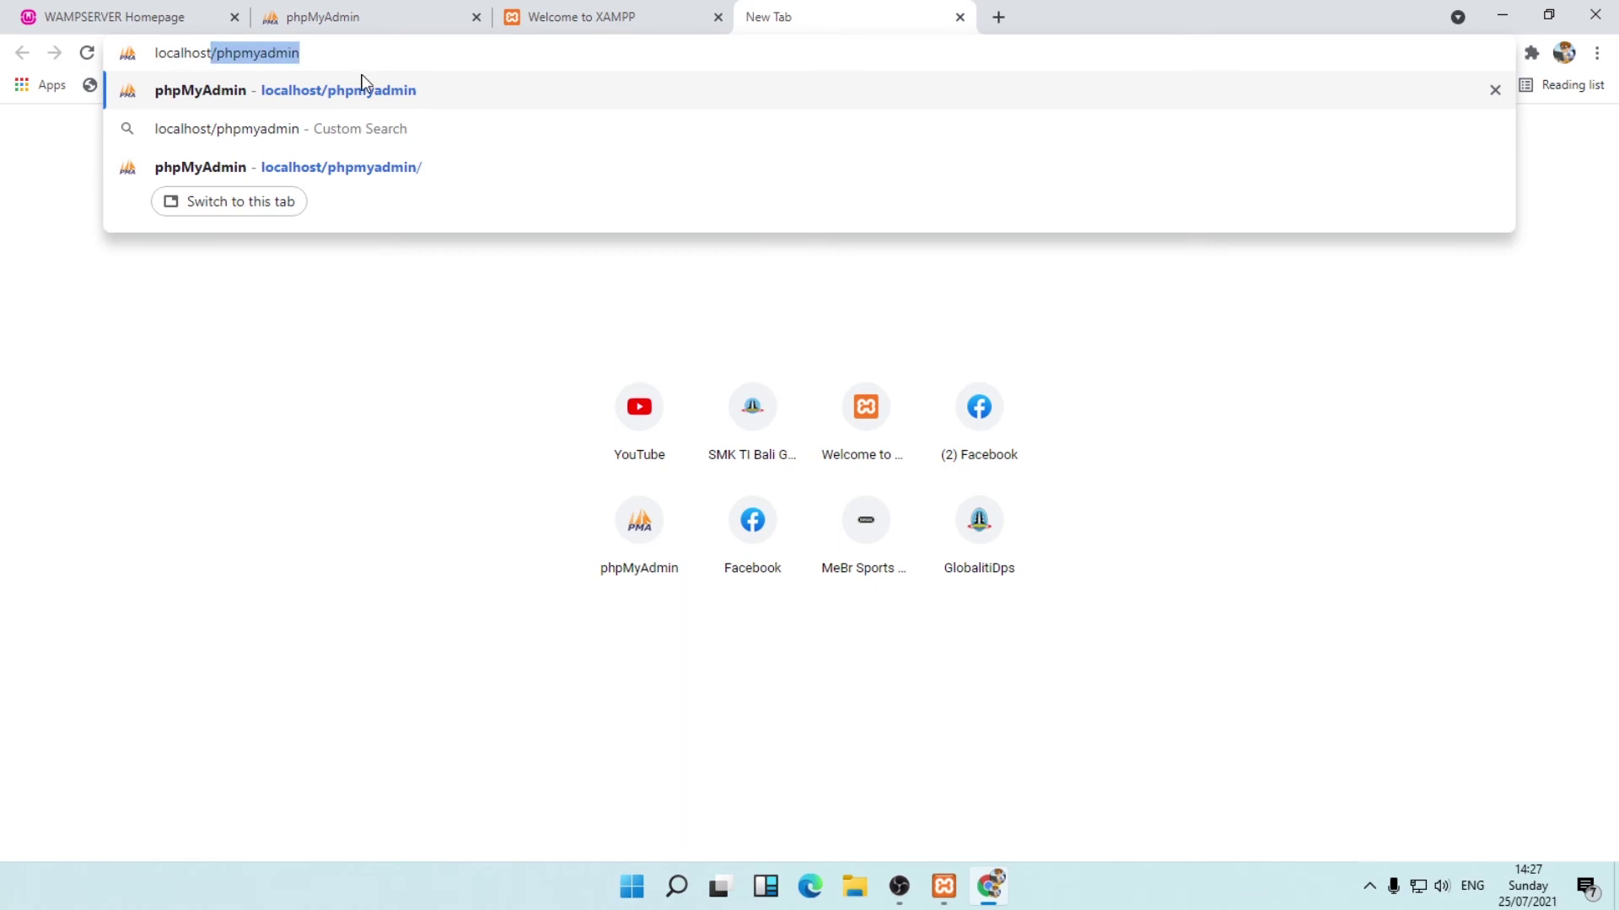
key(BackSpace)
text(:80)
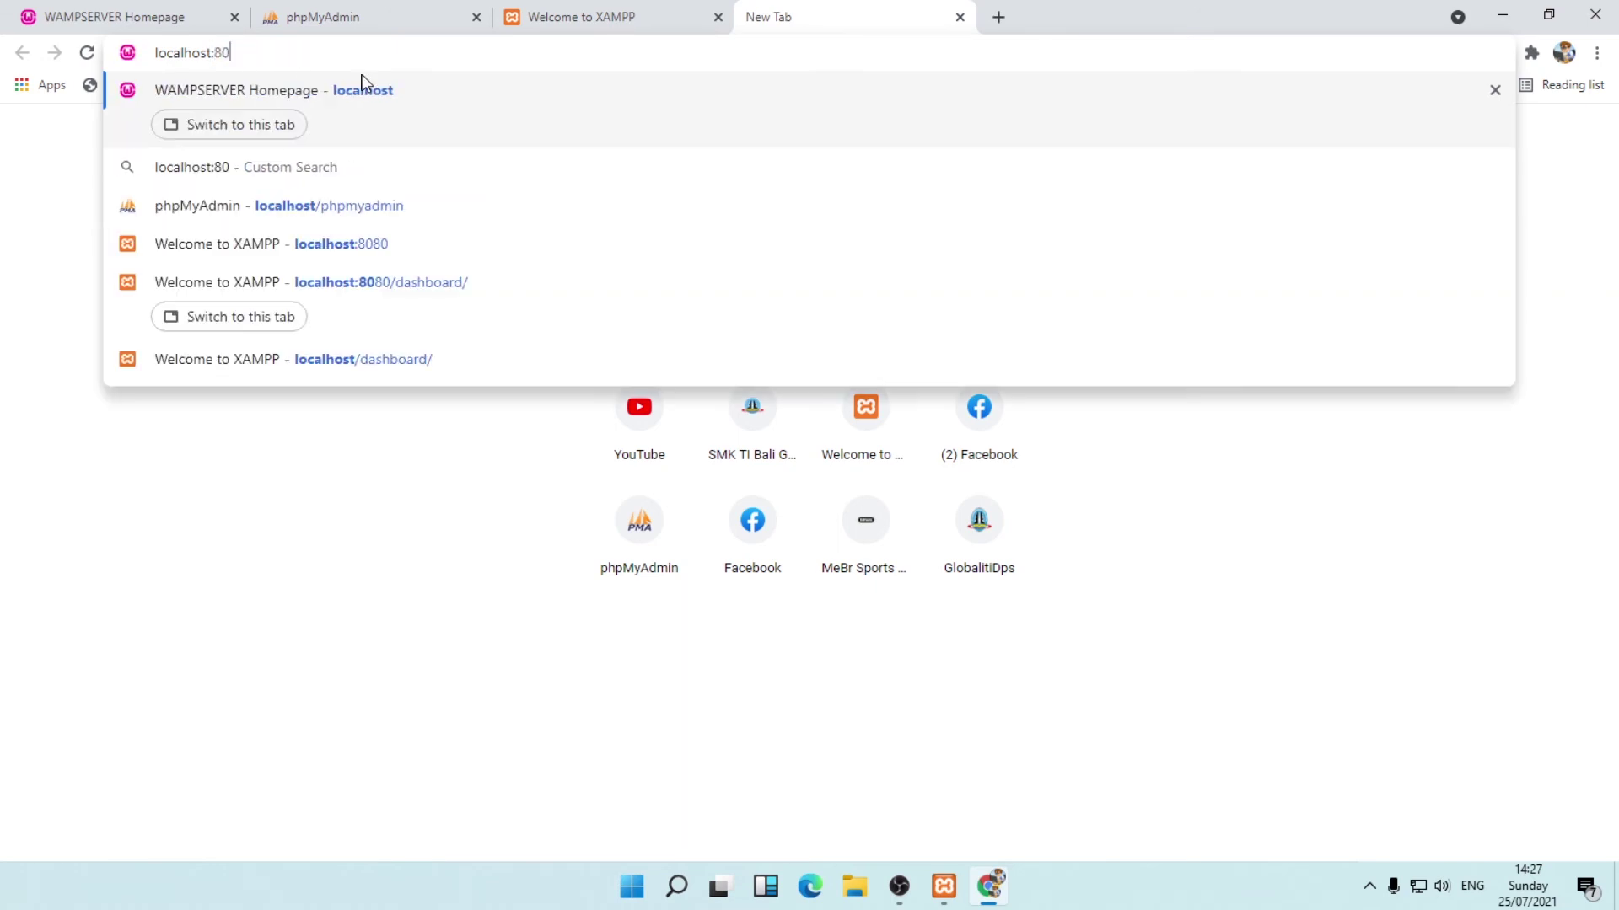
text(80/p)
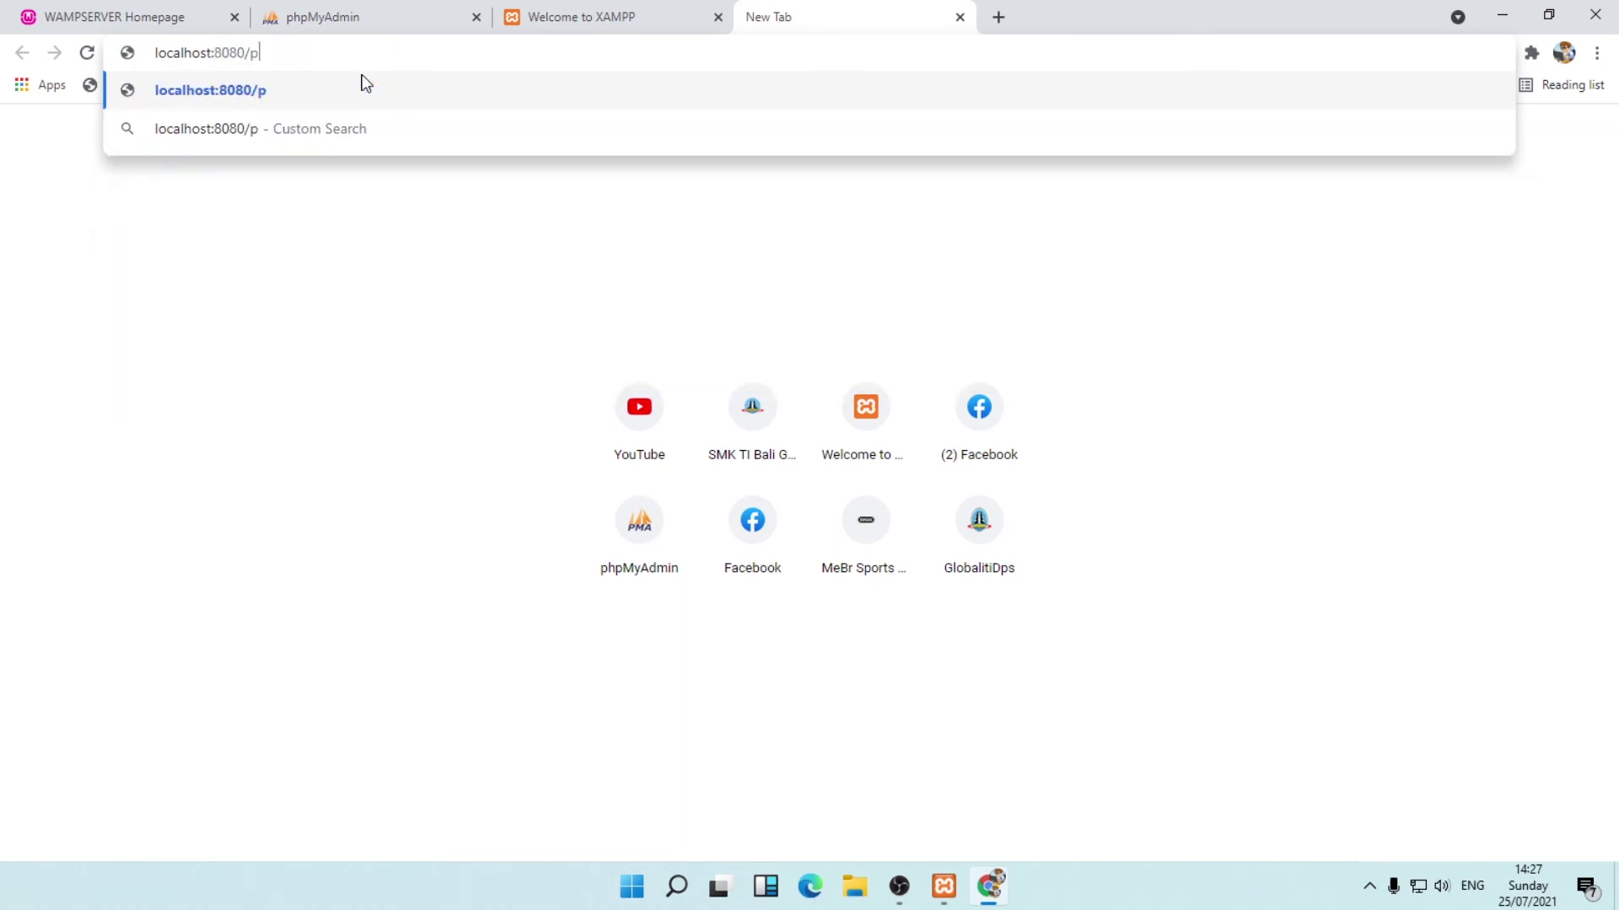
text(hpmyadmin)
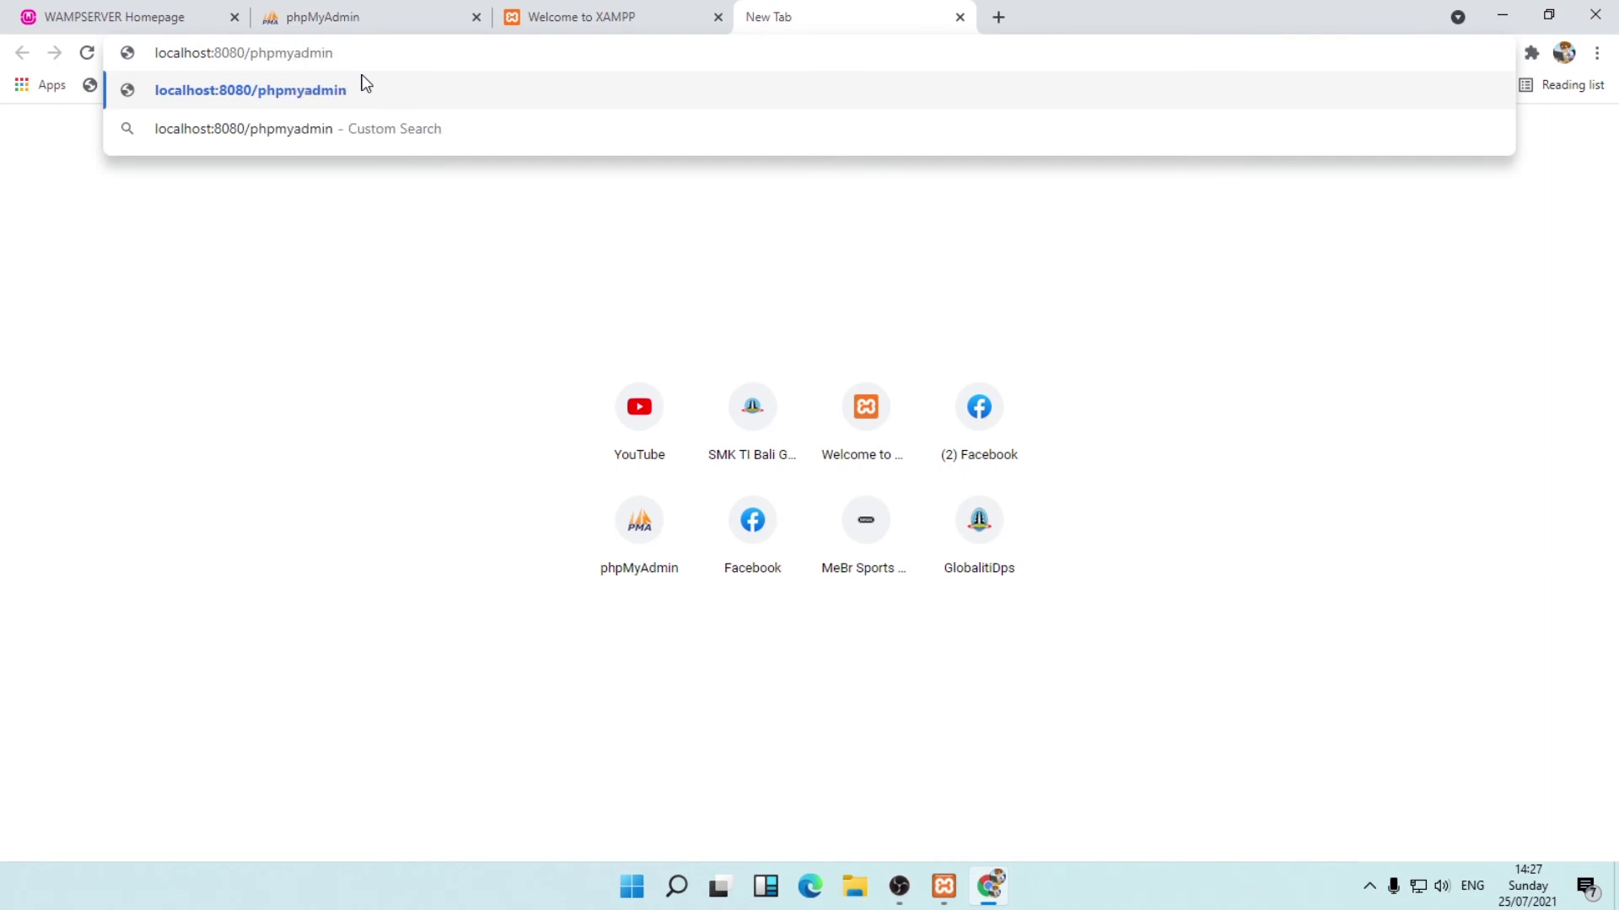
key(Return)
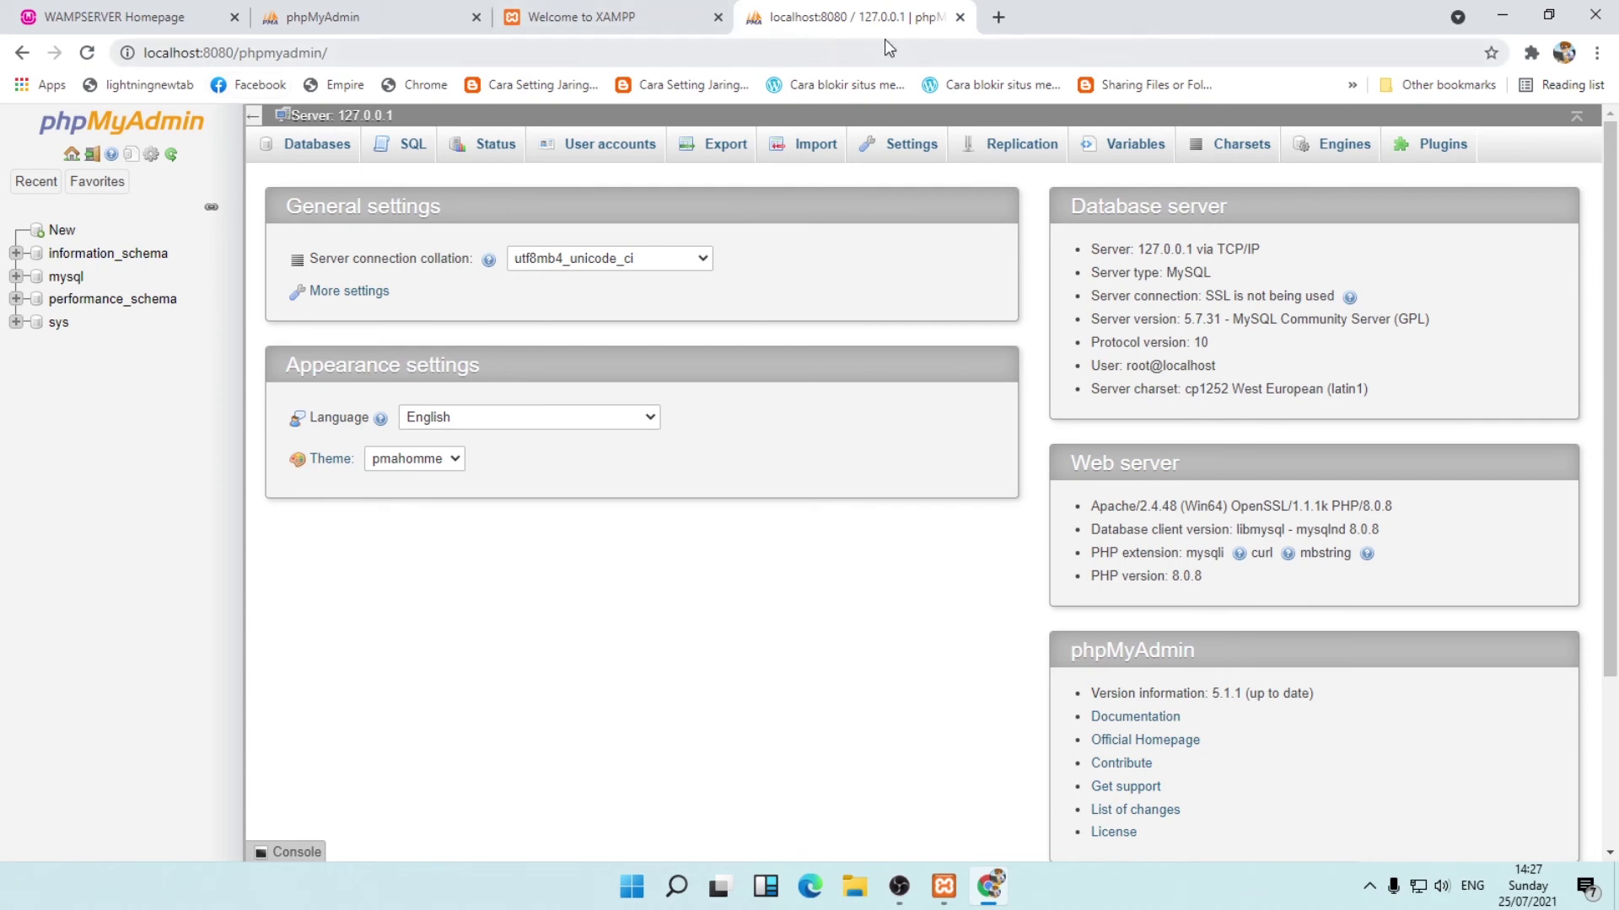
Compare the WampServer, phpMyAdmin and XAMPP tabs, then close Chrome.
click(632, 15)
click(810, 18)
click(646, 24)
click(410, 27)
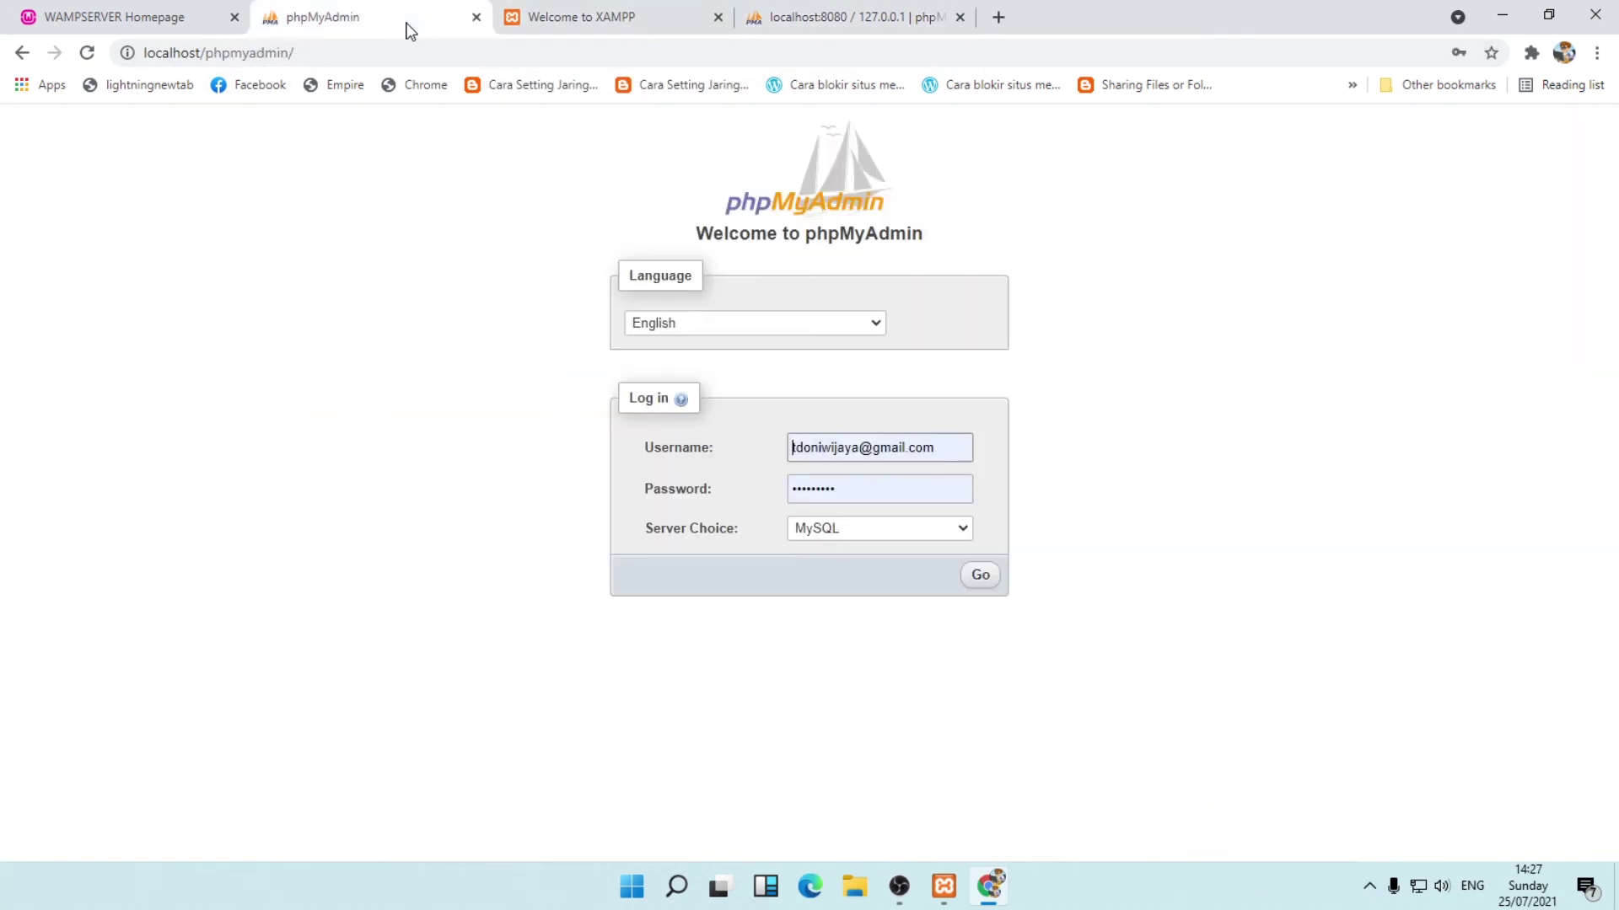
click(207, 18)
click(640, 14)
click(839, 17)
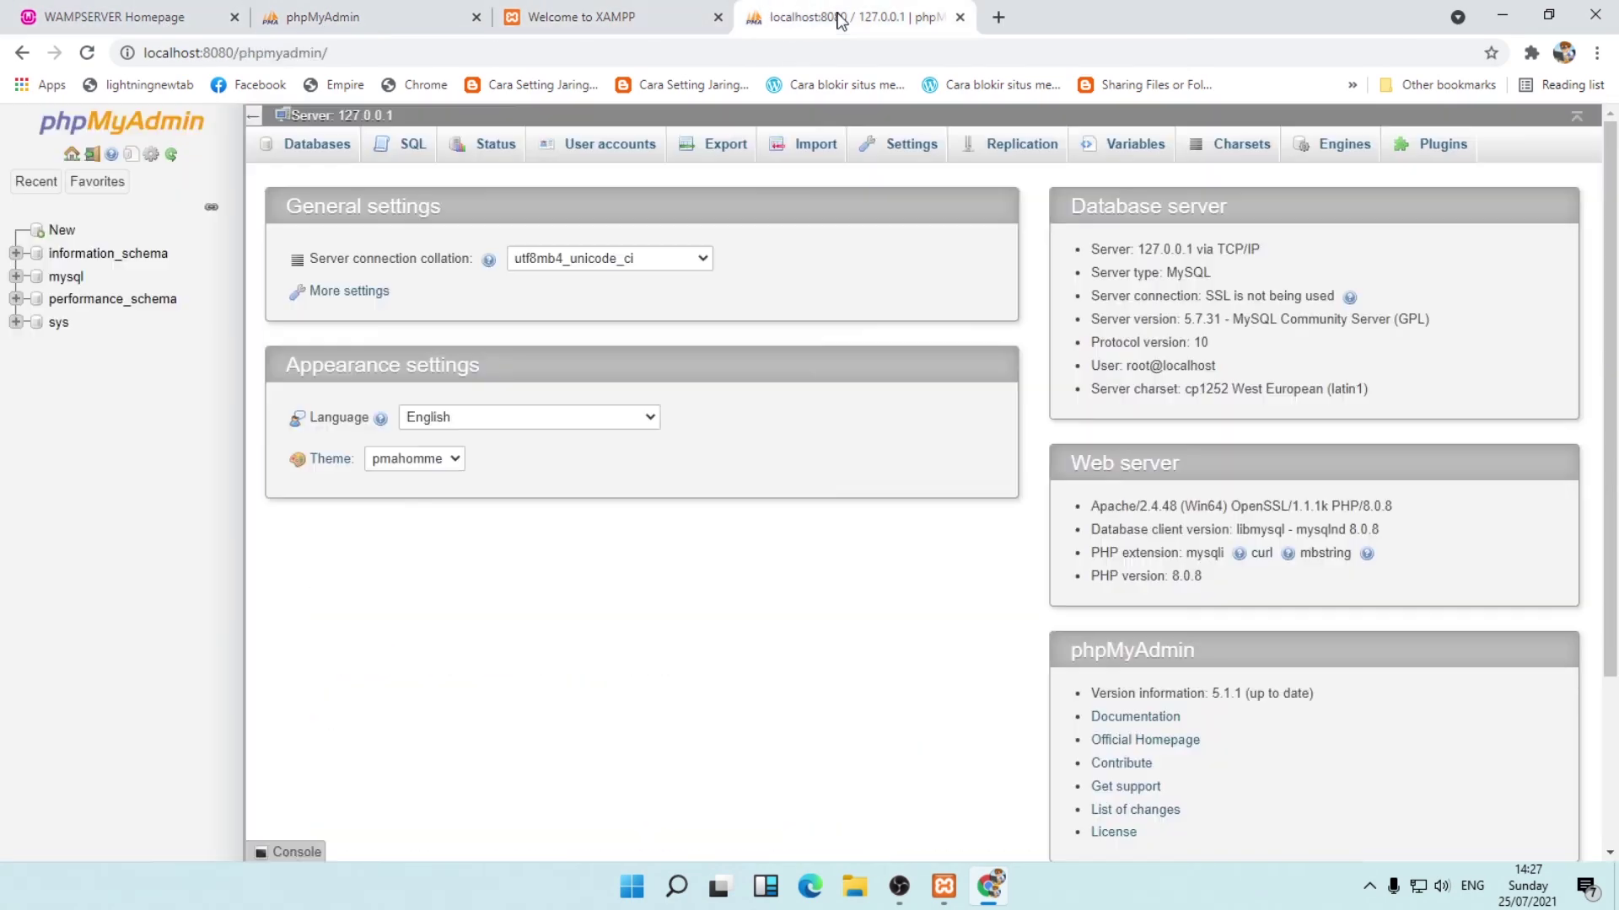
click(148, 15)
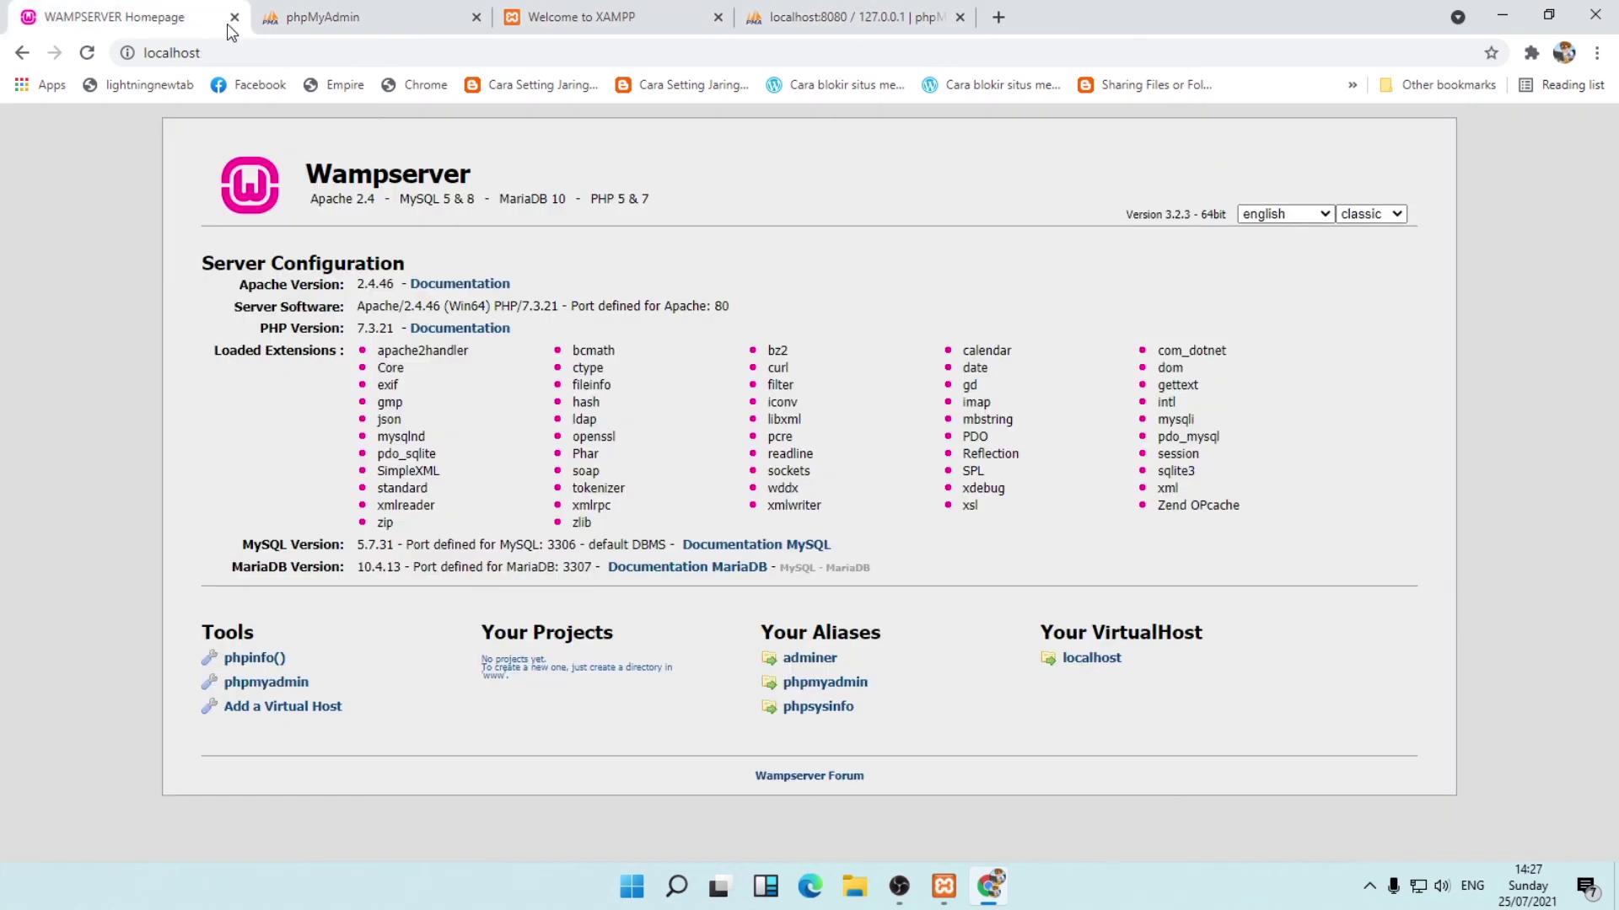
click(626, 25)
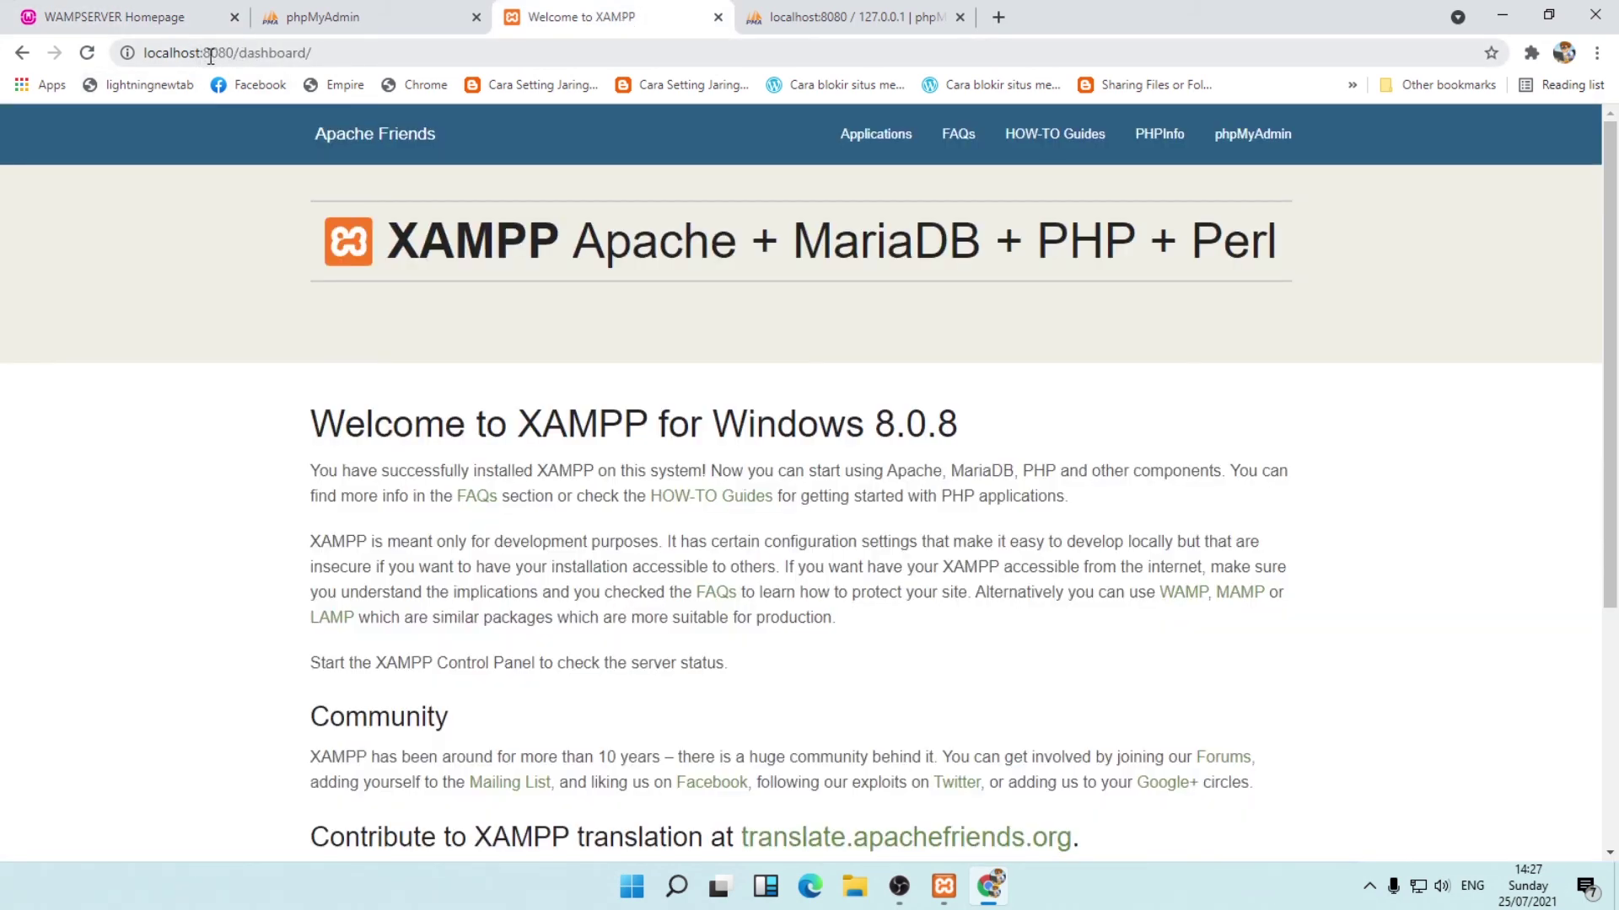
click(1593, 14)
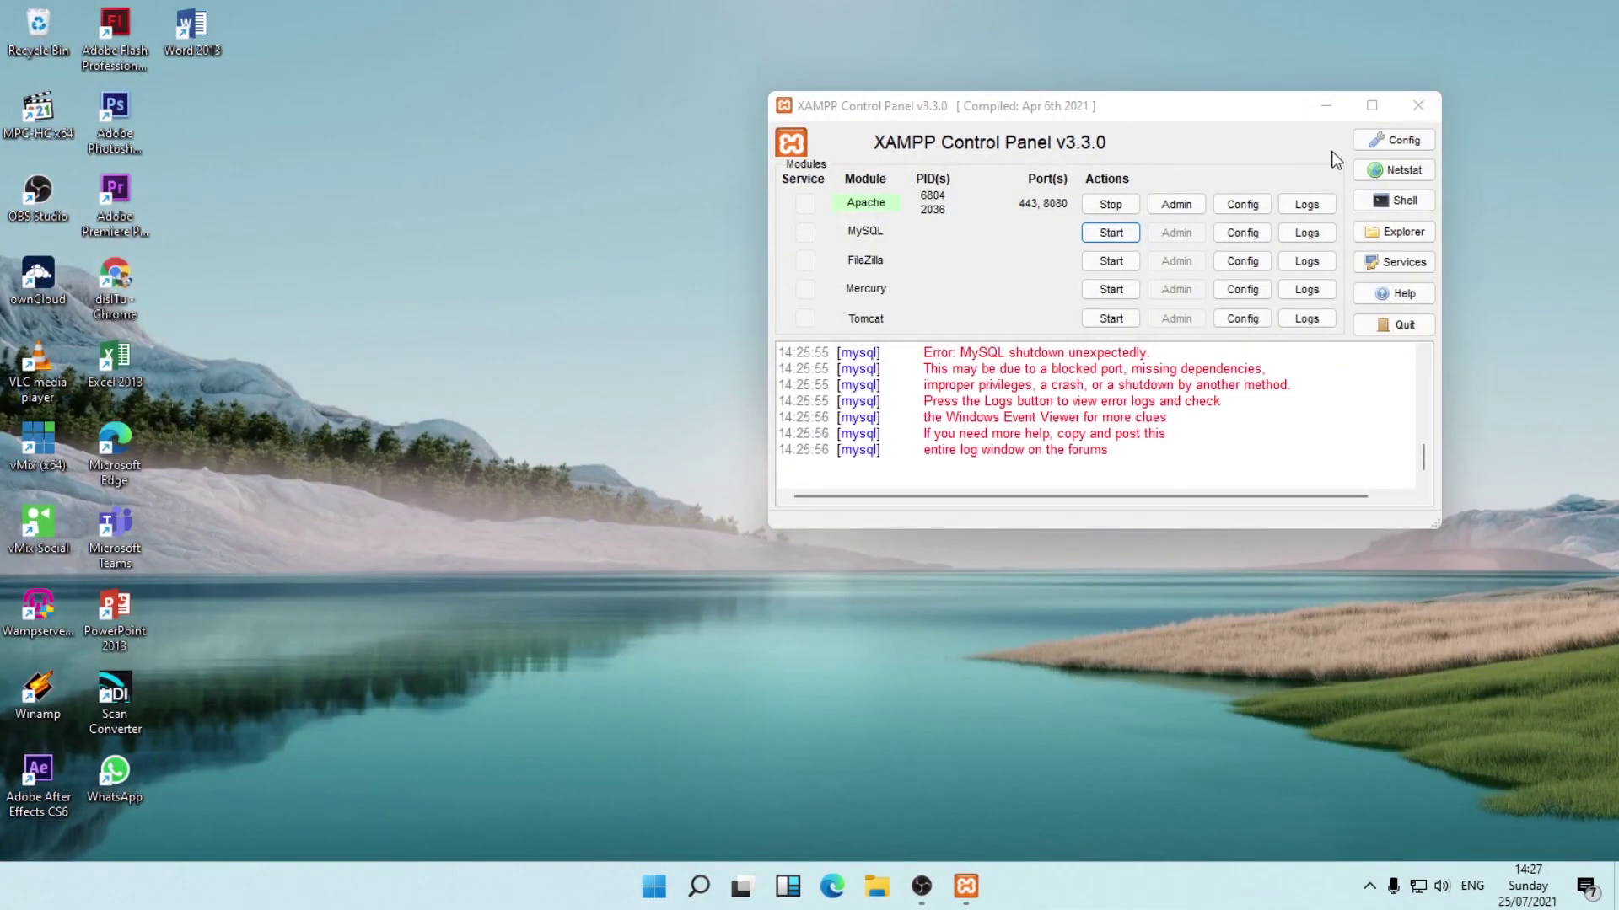
Stop Apache and close the XAMPP Control Panel.
click(1110, 204)
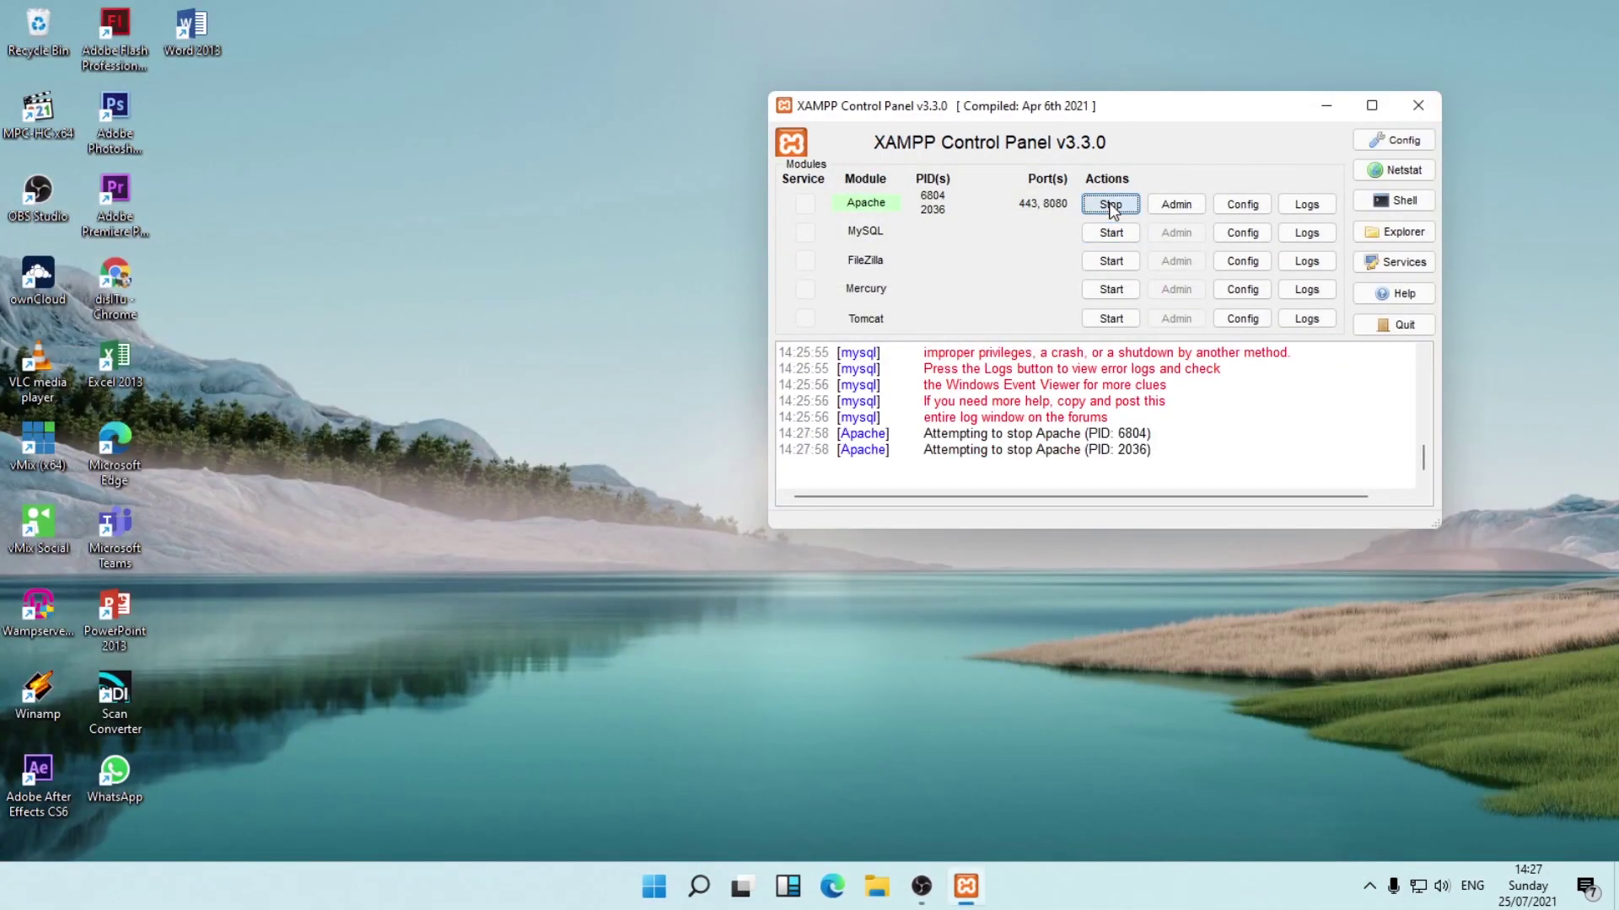
click(1417, 105)
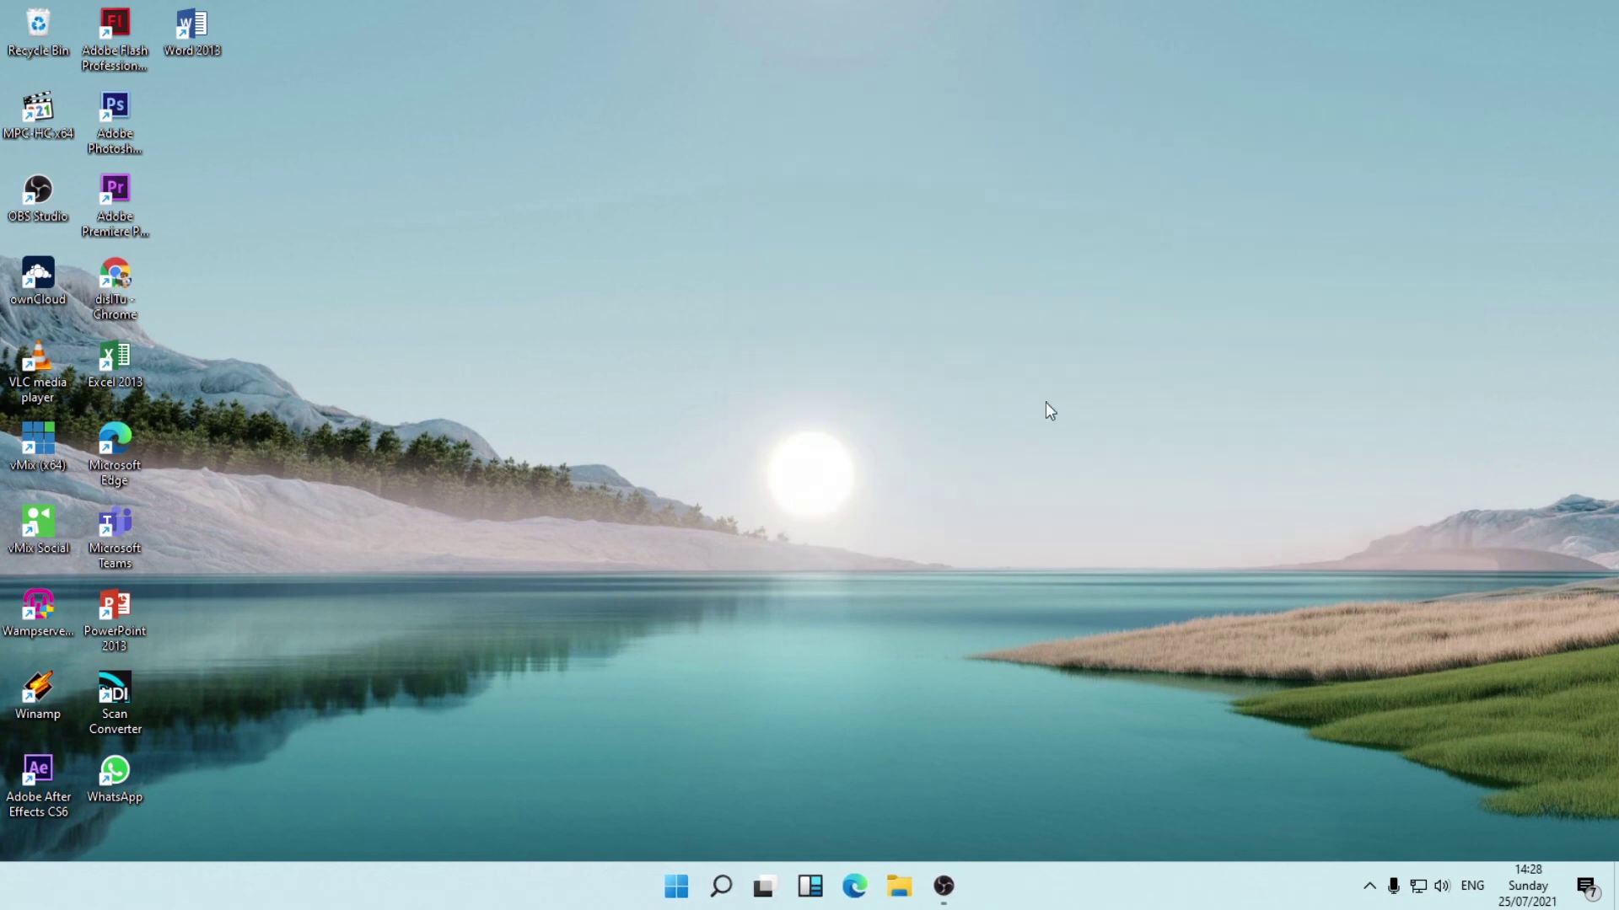